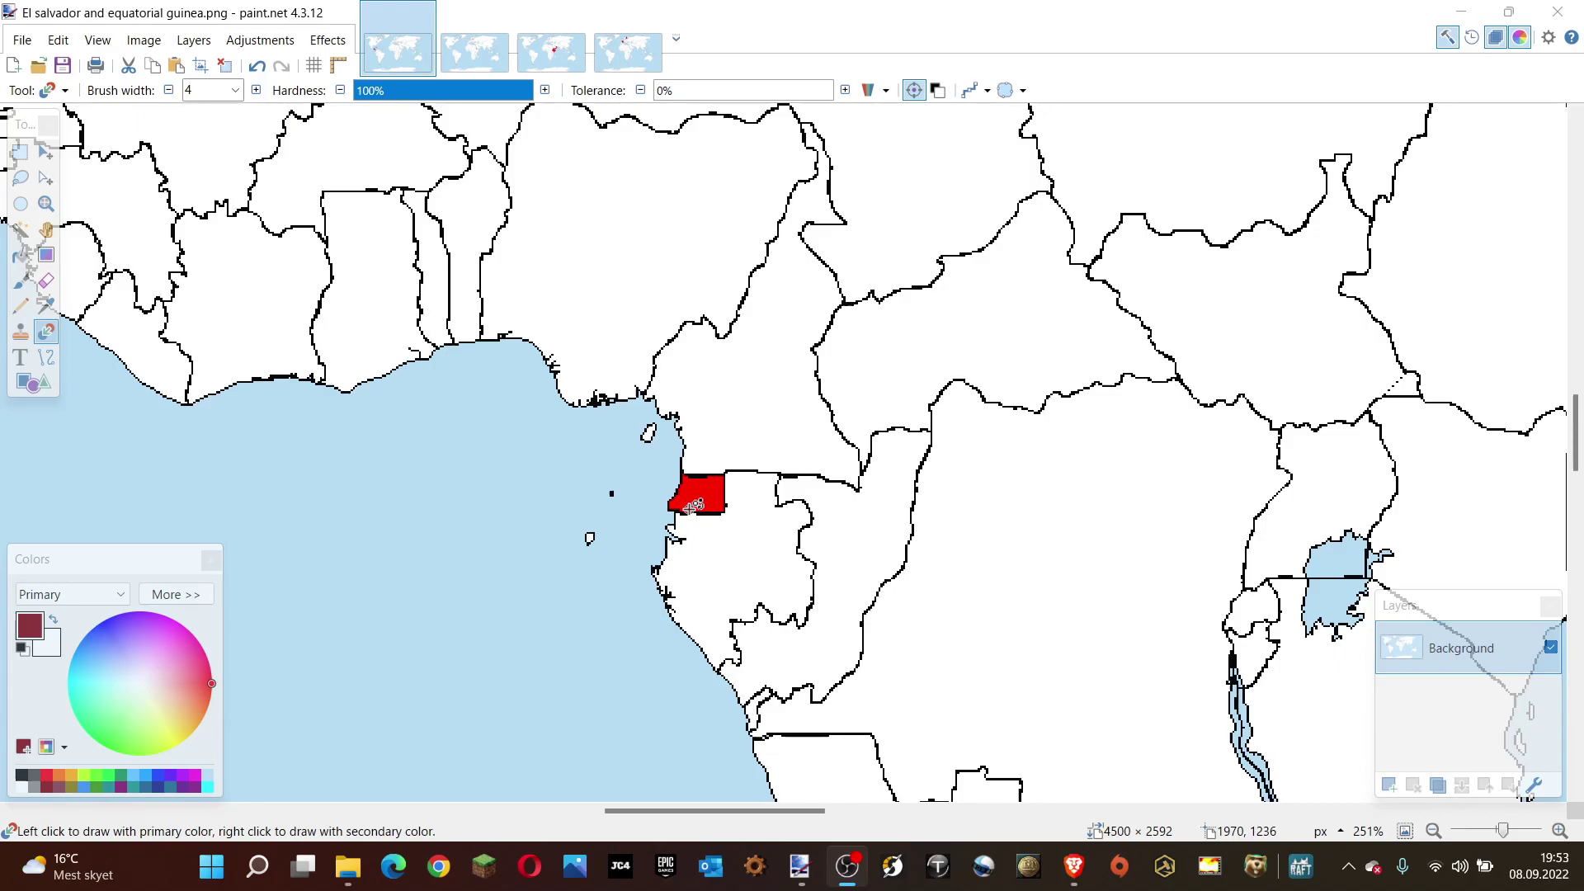
Recolor the two small white islands west of the red Equatorial Guinea mainland to blue.
{"action": "left_click", "coordinate": [159, 776]}
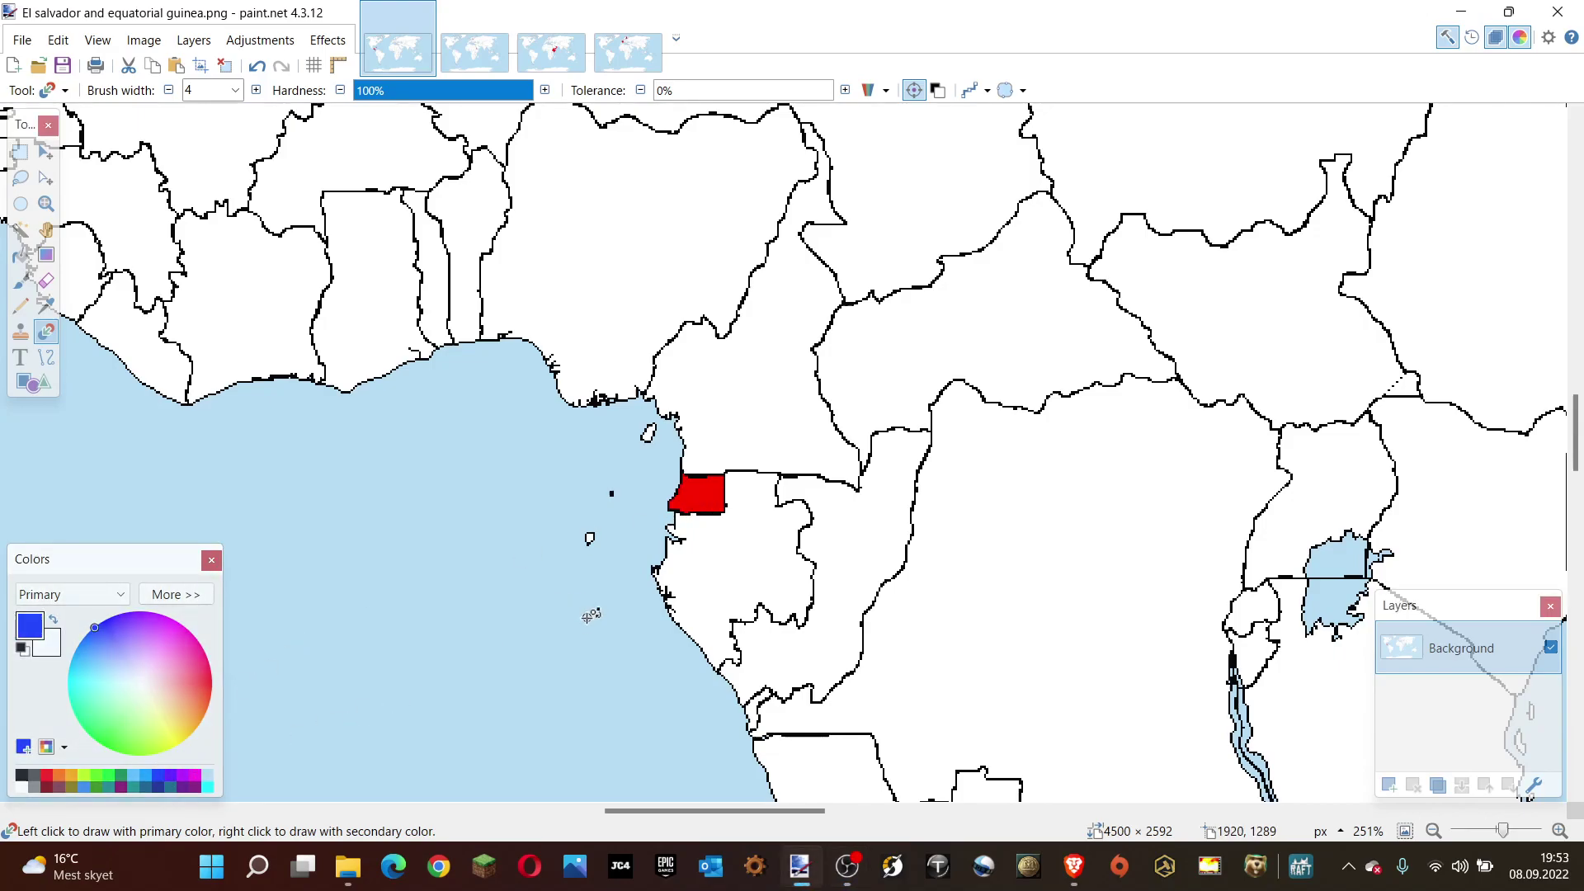
{"action": "scroll", "coordinate": [588, 616], "scroll_direction": "up", "scroll_amount": 5}
{"action": "left_click", "coordinate": [557, 490]}
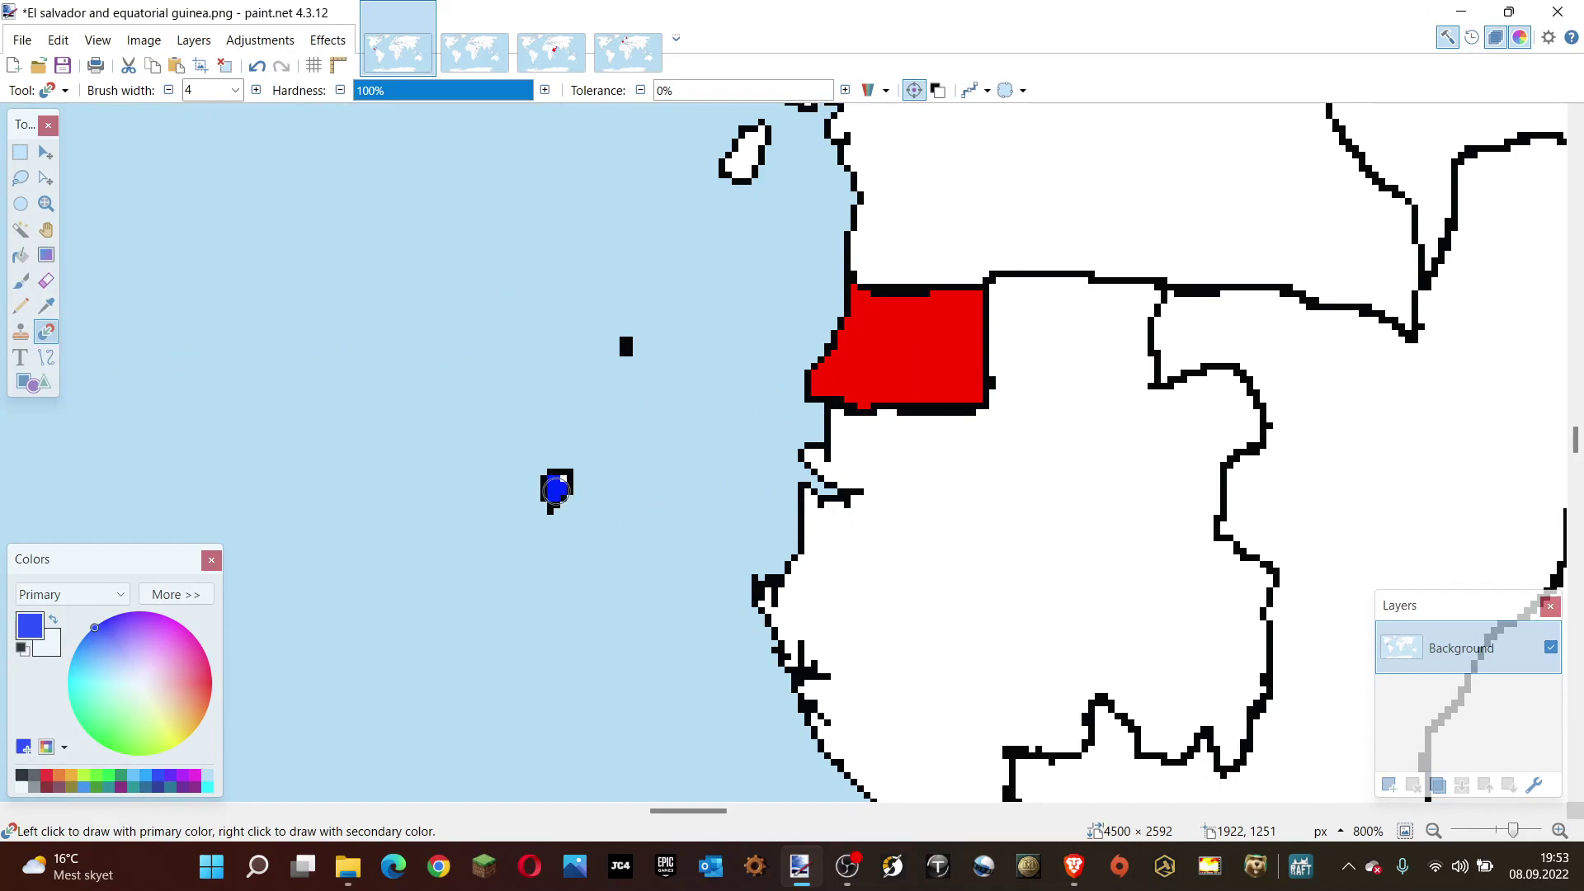
{"action": "scroll", "coordinate": [644, 405], "scroll_direction": "up", "scroll_amount": 2}
{"action": "left_click", "coordinate": [745, 251]}
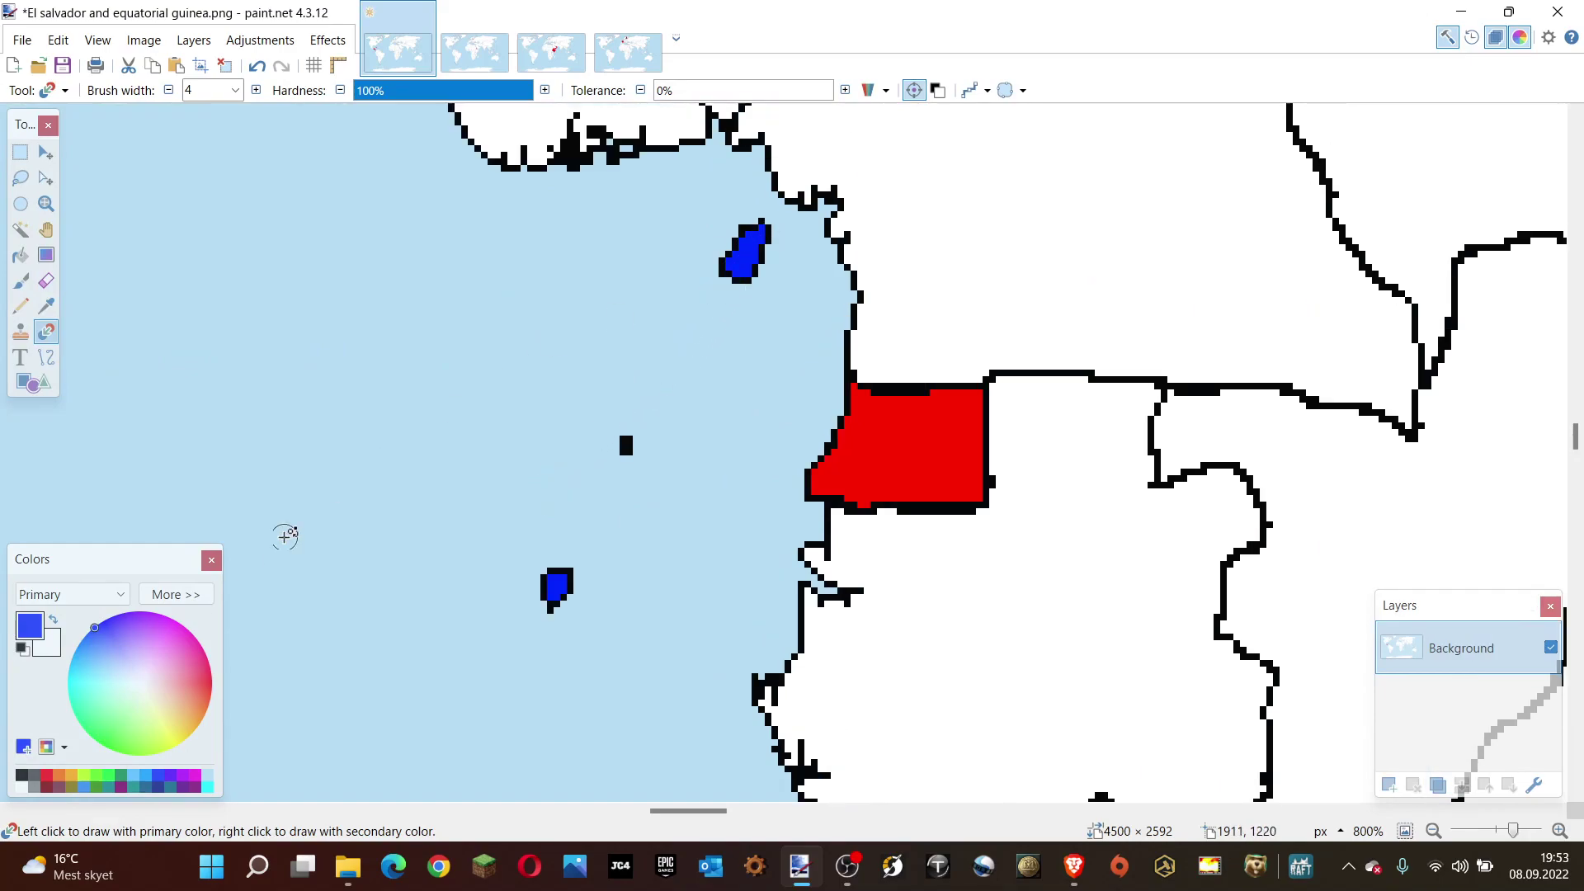
Recolor both blue islands off the coast to orange.
{"action": "left_click", "coordinate": [65, 777]}
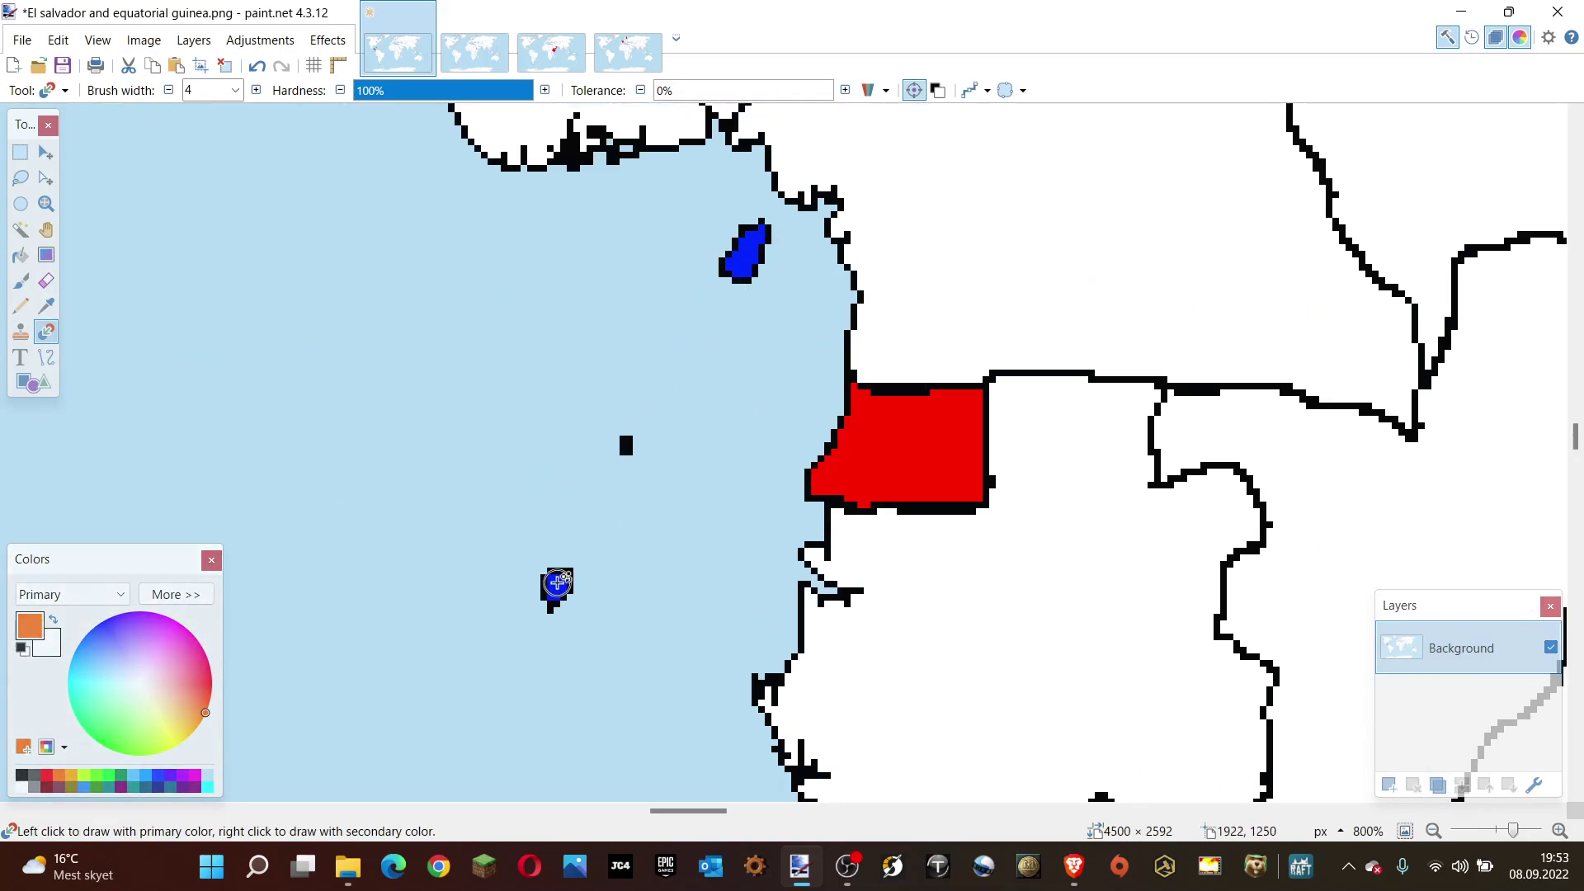
{"action": "left_click", "coordinate": [556, 586]}
{"action": "left_click", "coordinate": [751, 256]}
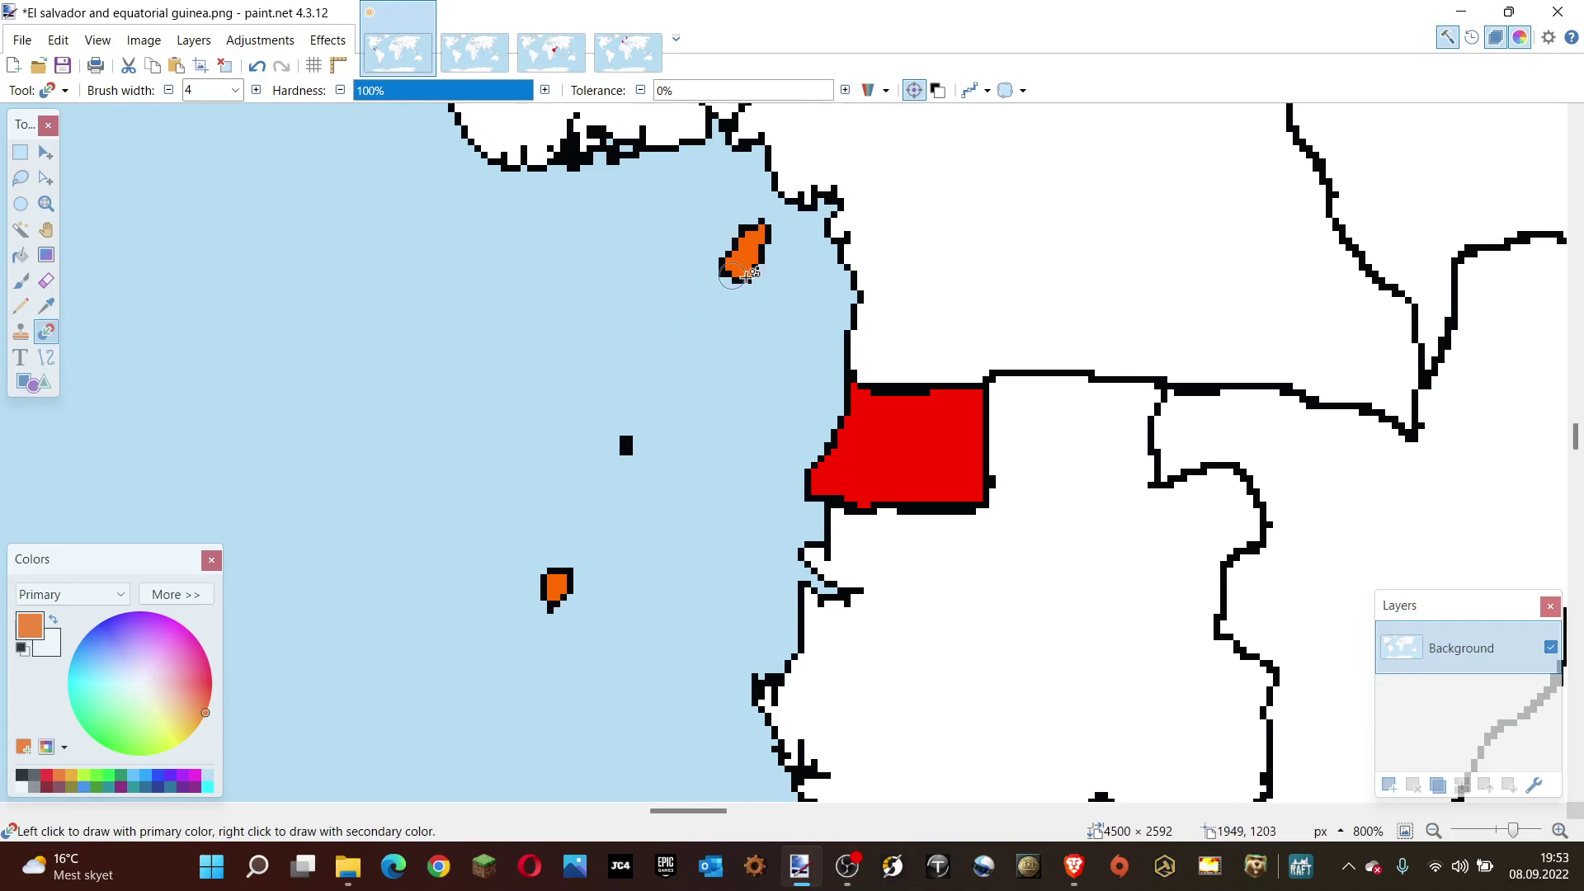
Sample the red of the Equatorial Guinea mainland and recolor both orange islands with it.
{"action": "key", "text": "k"}
{"action": "left_click", "coordinate": [901, 464]}
{"action": "key", "text": "r"}
{"action": "mouse_move", "coordinate": [755, 236]}
{"action": "left_mouse_down"}
{"action": "mouse_move", "coordinate": [730, 277]}
{"action": "mouse_move", "coordinate": [737, 257]}
{"action": "left_mouse_up"}
{"action": "left_click_drag", "start_coordinate": [539, 617], "coordinate": [557, 582]}
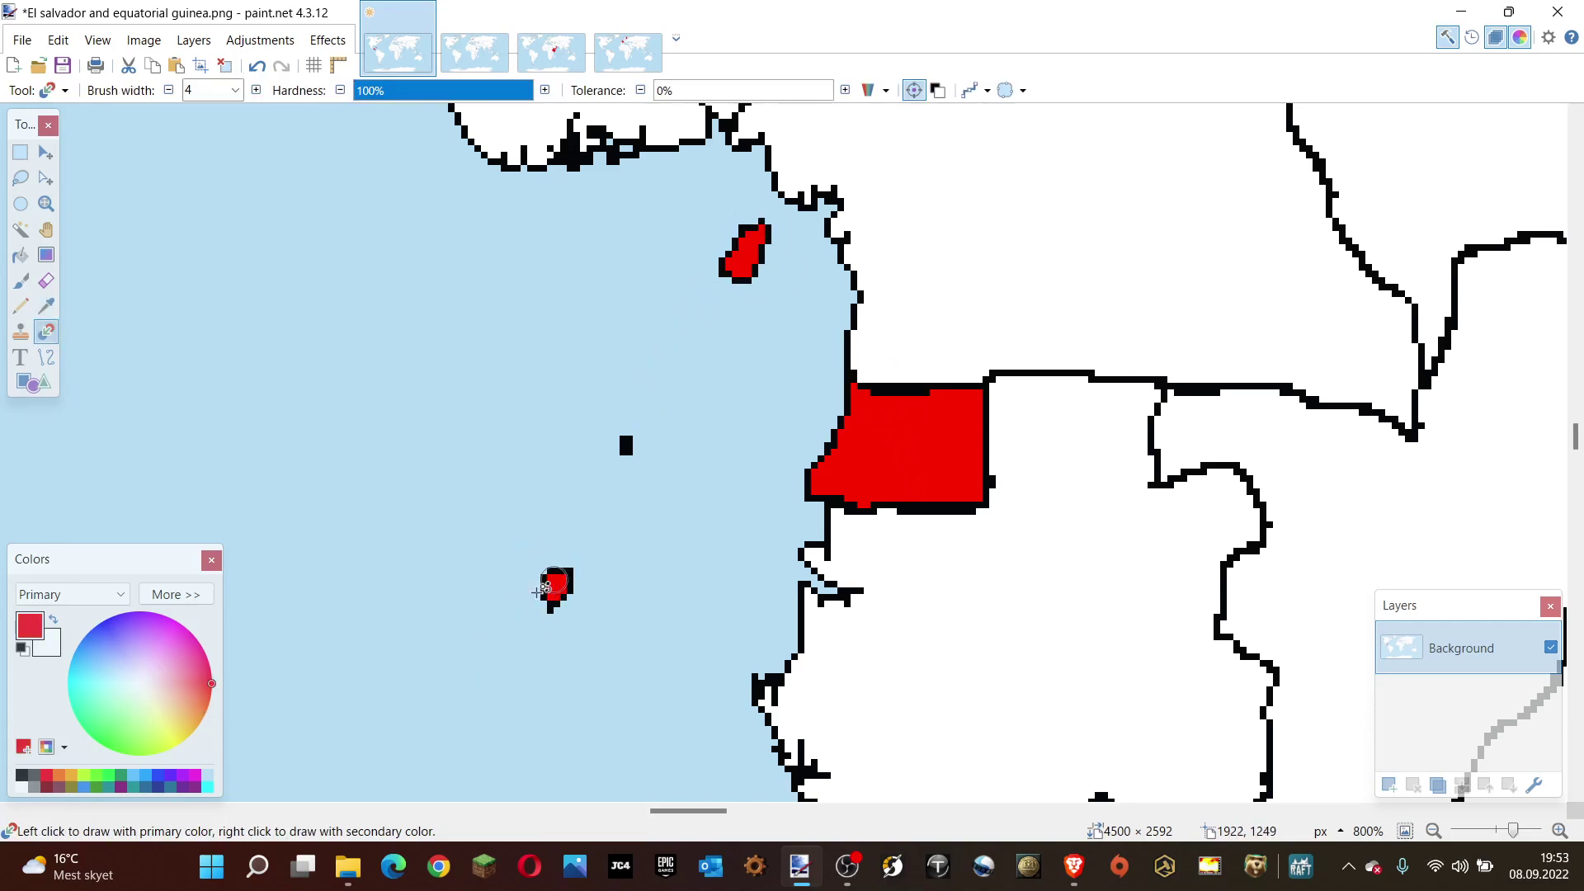
Fill Gabon, the white country south and east of the red mainland, with solid blue.
{"action": "left_click", "coordinate": [158, 776]}
{"action": "key", "text": "f"}
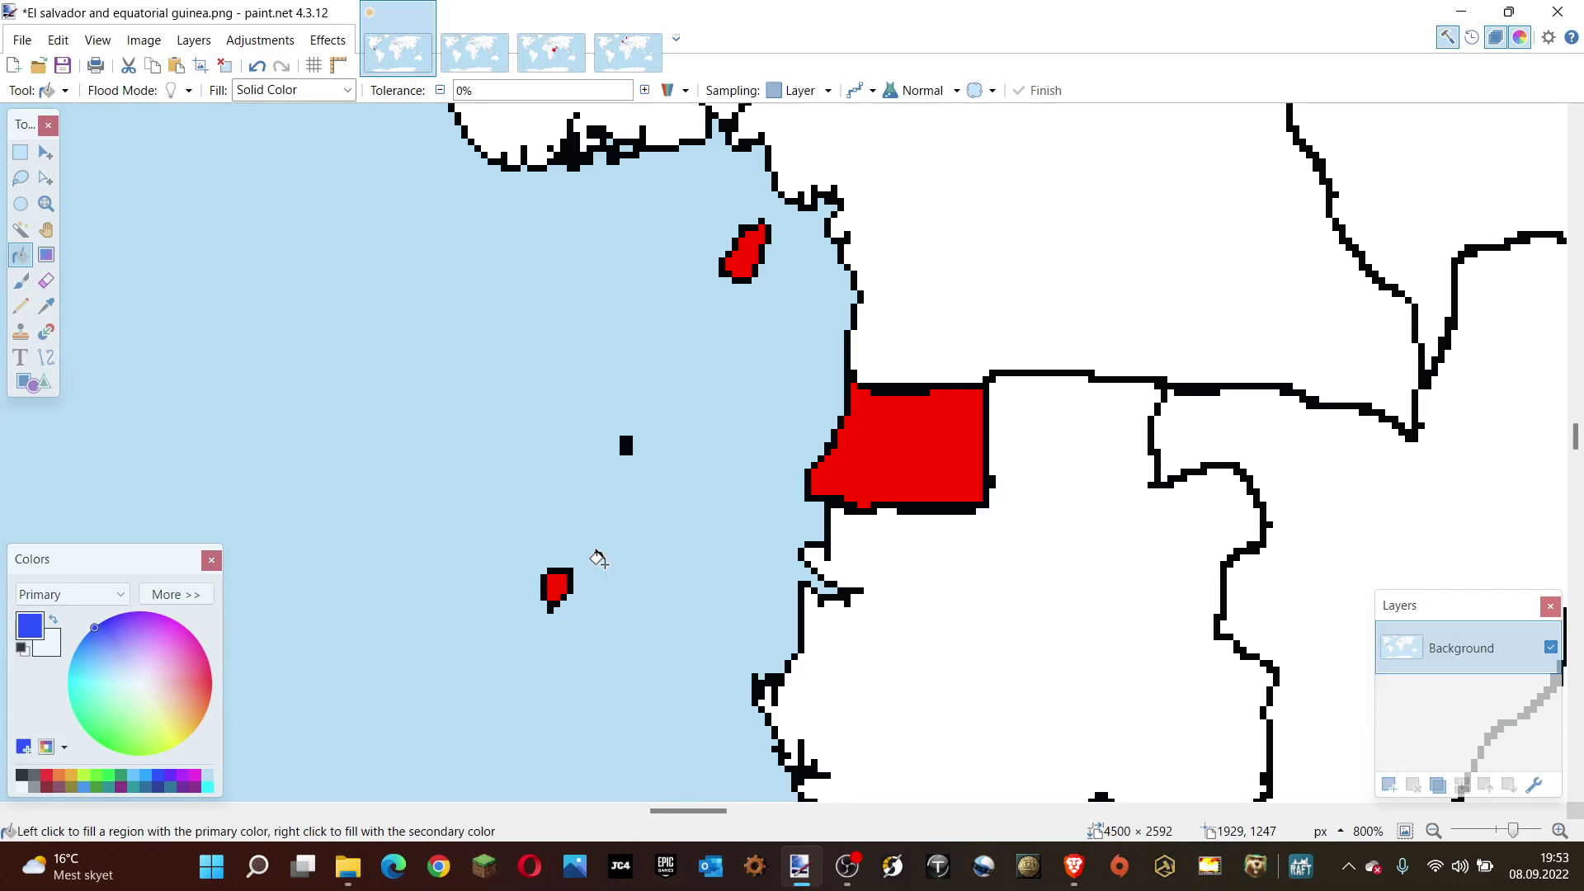
{"action": "scroll", "coordinate": [737, 437], "scroll_direction": "down", "scroll_amount": 2}
{"action": "scroll", "coordinate": [973, 555], "scroll_direction": "up", "scroll_amount": 2}
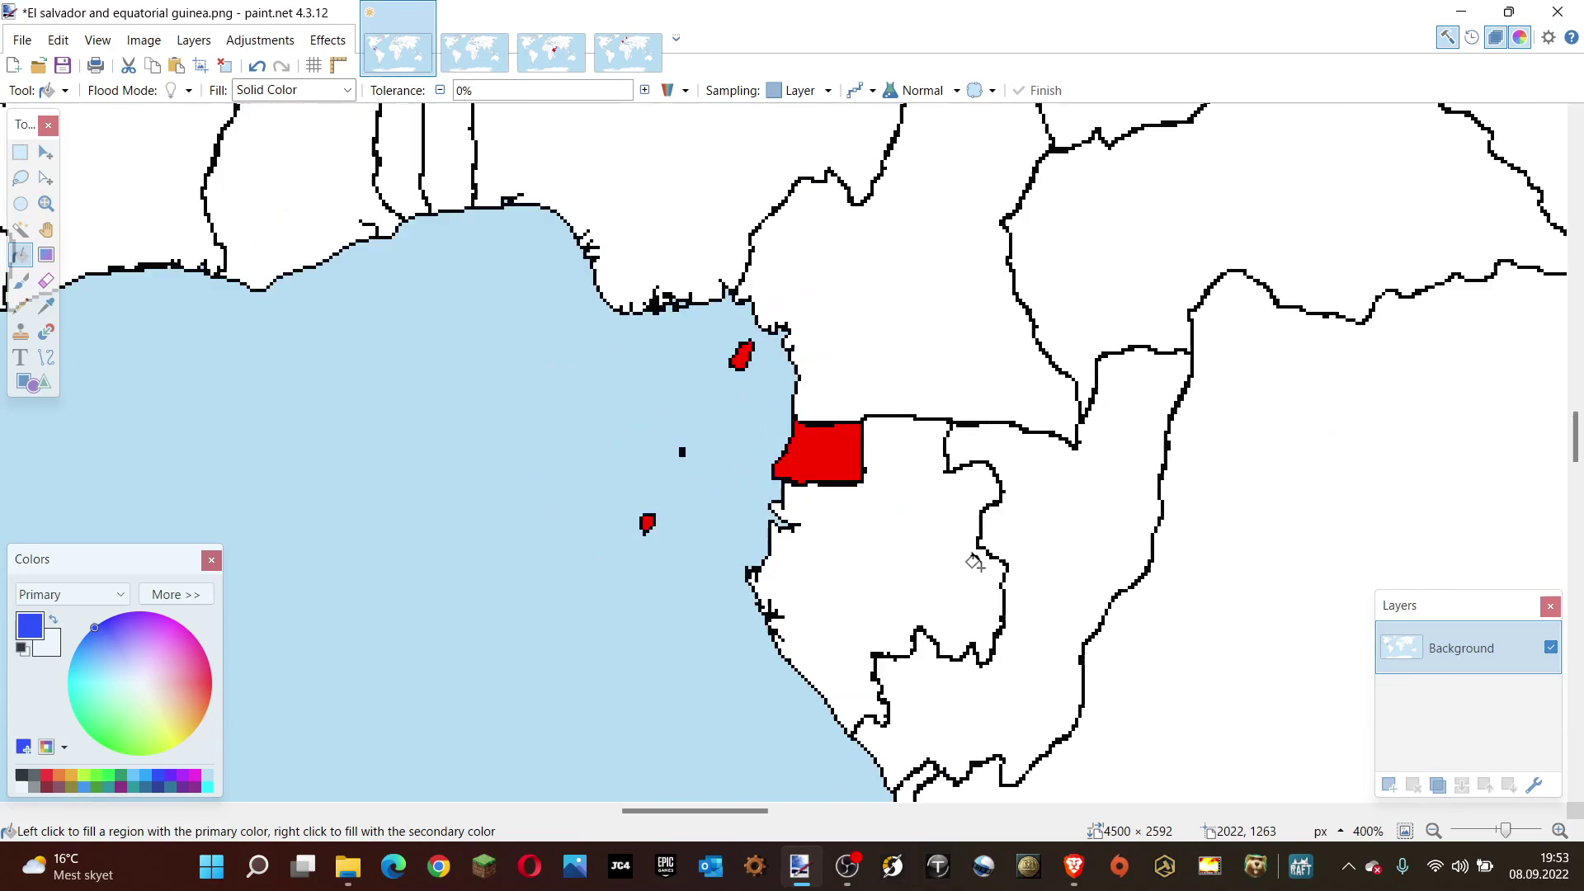
{"action": "left_click", "coordinate": [908, 587]}
Recolor the northern half of Gabon and its eastern edge from blue to orange, starting along the red border.
{"action": "key", "text": "r"}
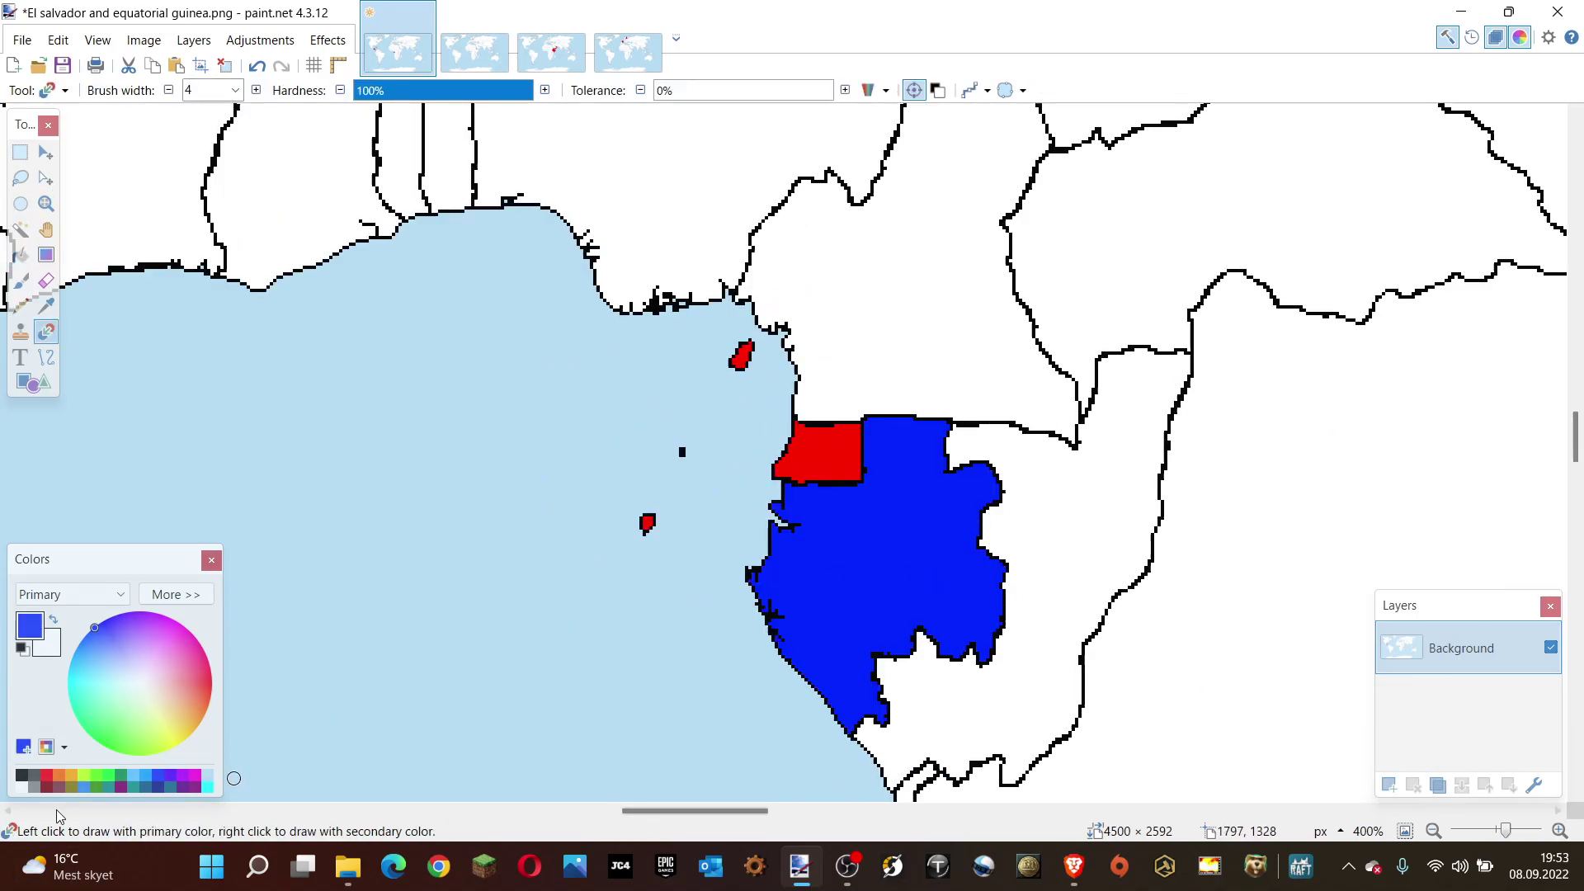
{"action": "scroll", "coordinate": [893, 486], "scroll_direction": "up", "scroll_amount": 3}
{"action": "mouse_move", "coordinate": [864, 400]}
{"action": "left_mouse_down"}
{"action": "mouse_move", "coordinate": [854, 417]}
{"action": "mouse_move", "coordinate": [825, 379]}
{"action": "mouse_move", "coordinate": [837, 464]}
{"action": "mouse_move", "coordinate": [726, 491]}
{"action": "mouse_move", "coordinate": [704, 523]}
{"action": "left_mouse_up"}
{"action": "scroll", "coordinate": [548, 464], "scroll_direction": "down", "scroll_amount": 3}
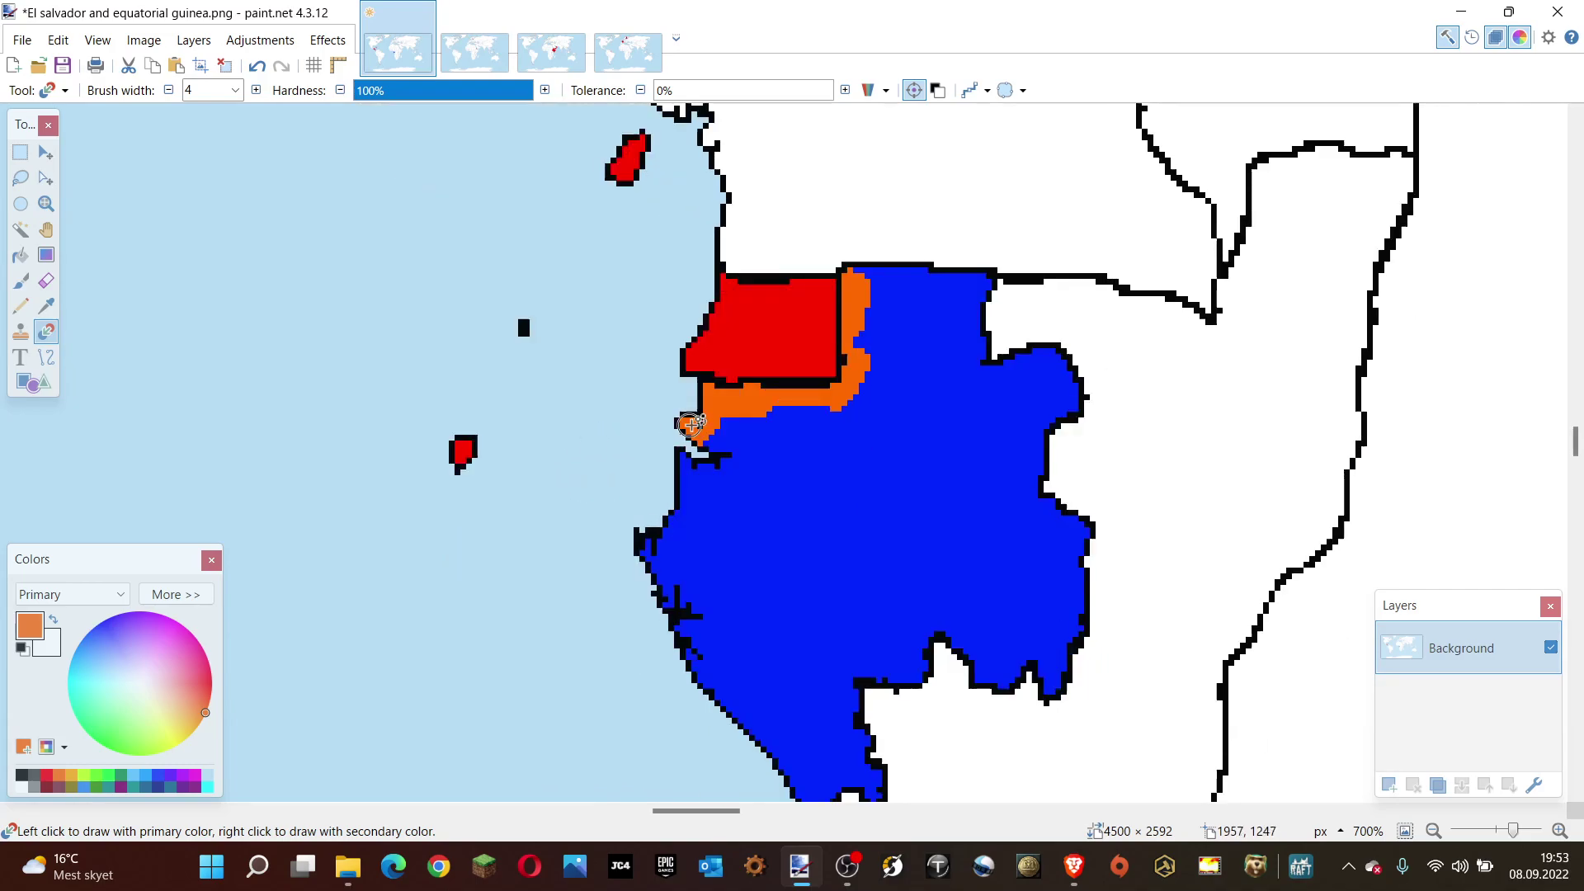
{"action": "mouse_move", "coordinate": [691, 424]}
{"action": "left_mouse_down"}
{"action": "mouse_move", "coordinate": [741, 438]}
{"action": "mouse_move", "coordinate": [722, 455]}
{"action": "mouse_move", "coordinate": [646, 455]}
{"action": "mouse_move", "coordinate": [825, 408]}
{"action": "mouse_move", "coordinate": [871, 284]}
{"action": "mouse_move", "coordinate": [856, 334]}
{"action": "mouse_move", "coordinate": [890, 279]}
{"action": "mouse_move", "coordinate": [1001, 289]}
{"action": "mouse_move", "coordinate": [865, 313]}
{"action": "left_mouse_up"}
{"action": "mouse_move", "coordinate": [1006, 306]}
{"action": "left_mouse_down"}
{"action": "mouse_move", "coordinate": [974, 338]}
{"action": "mouse_move", "coordinate": [1028, 347]}
{"action": "mouse_move", "coordinate": [1063, 406]}
{"action": "mouse_move", "coordinate": [1100, 405]}
{"action": "mouse_move", "coordinate": [971, 367]}
{"action": "left_mouse_up"}
{"action": "mouse_move", "coordinate": [1071, 437]}
{"action": "left_mouse_down"}
{"action": "mouse_move", "coordinate": [879, 375]}
{"action": "mouse_move", "coordinate": [891, 394]}
{"action": "mouse_move", "coordinate": [949, 403]}
{"action": "mouse_move", "coordinate": [872, 419]}
{"action": "mouse_move", "coordinate": [1048, 450]}
{"action": "mouse_move", "coordinate": [879, 433]}
{"action": "mouse_move", "coordinate": [683, 492]}
{"action": "left_mouse_up"}
{"action": "mouse_move", "coordinate": [952, 432]}
{"action": "left_mouse_down"}
{"action": "mouse_move", "coordinate": [940, 458]}
{"action": "mouse_move", "coordinate": [1072, 463]}
{"action": "mouse_move", "coordinate": [800, 479]}
{"action": "mouse_move", "coordinate": [1105, 508]}
{"action": "mouse_move", "coordinate": [1045, 481]}
{"action": "mouse_move", "coordinate": [1082, 536]}
{"action": "mouse_move", "coordinate": [1077, 632]}
{"action": "mouse_move", "coordinate": [1061, 677]}
{"action": "mouse_move", "coordinate": [977, 676]}
{"action": "mouse_move", "coordinate": [990, 685]}
{"action": "mouse_move", "coordinate": [1072, 583]}
{"action": "left_mouse_up"}
{"action": "left_click_drag", "start_coordinate": [1050, 489], "coordinate": [1065, 656]}
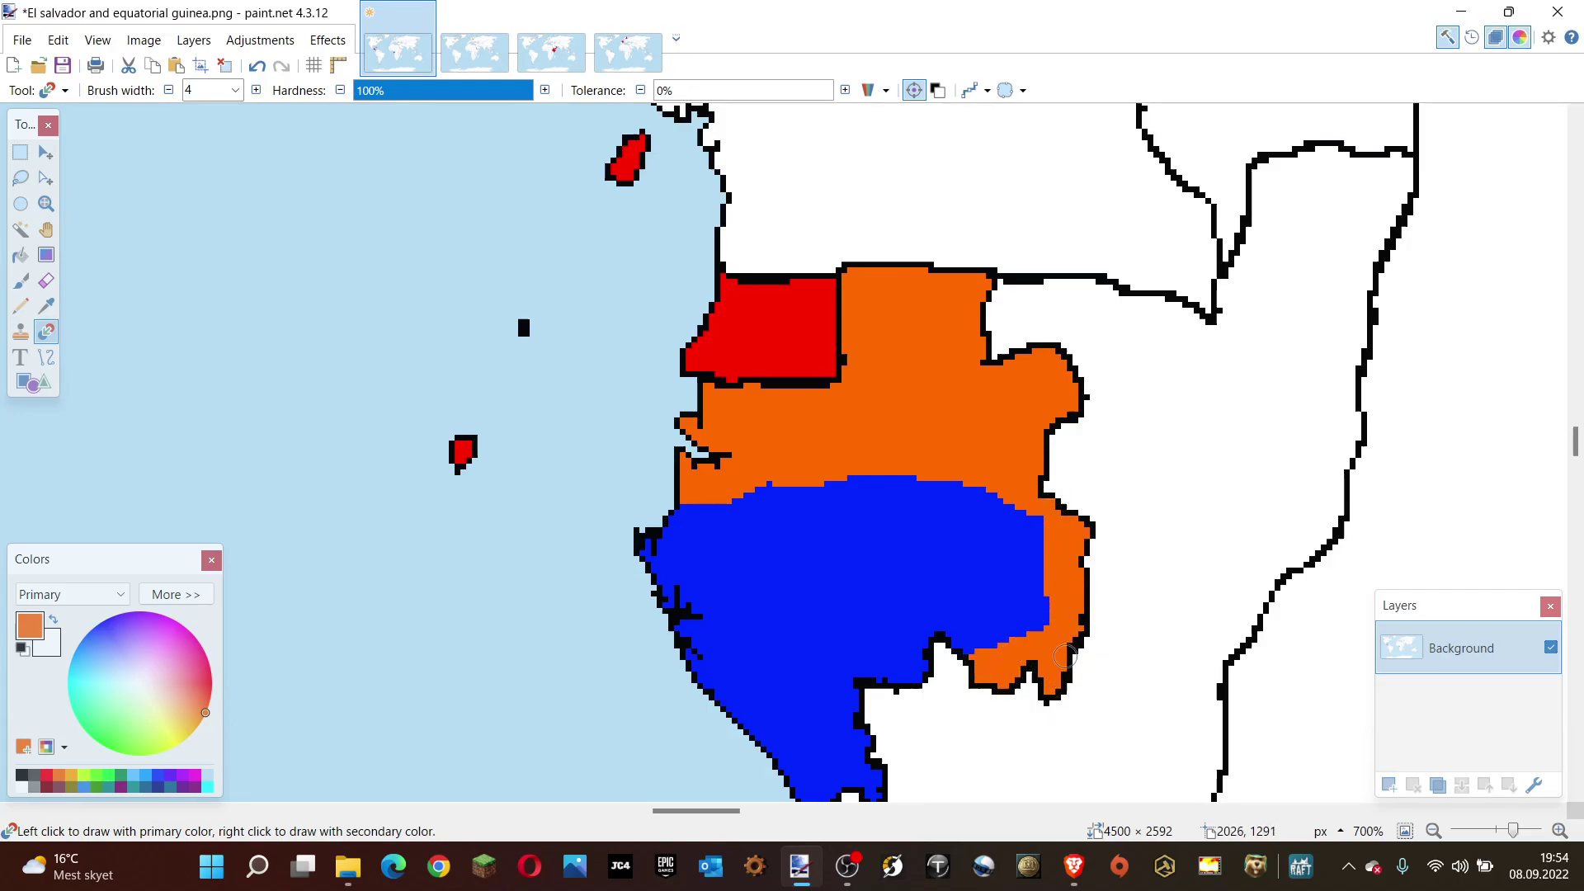
Recolor the remaining blue in central and southern Gabon to orange, working from the east and north down to the southern tip.
{"action": "mouse_move", "coordinate": [1037, 499]}
{"action": "left_mouse_down"}
{"action": "mouse_move", "coordinate": [1031, 685]}
{"action": "mouse_move", "coordinate": [1034, 611]}
{"action": "mouse_move", "coordinate": [1003, 684]}
{"action": "mouse_move", "coordinate": [1022, 571]}
{"action": "mouse_move", "coordinate": [997, 495]}
{"action": "left_mouse_up"}
{"action": "left_click_drag", "start_coordinate": [997, 495], "coordinate": [1014, 567]}
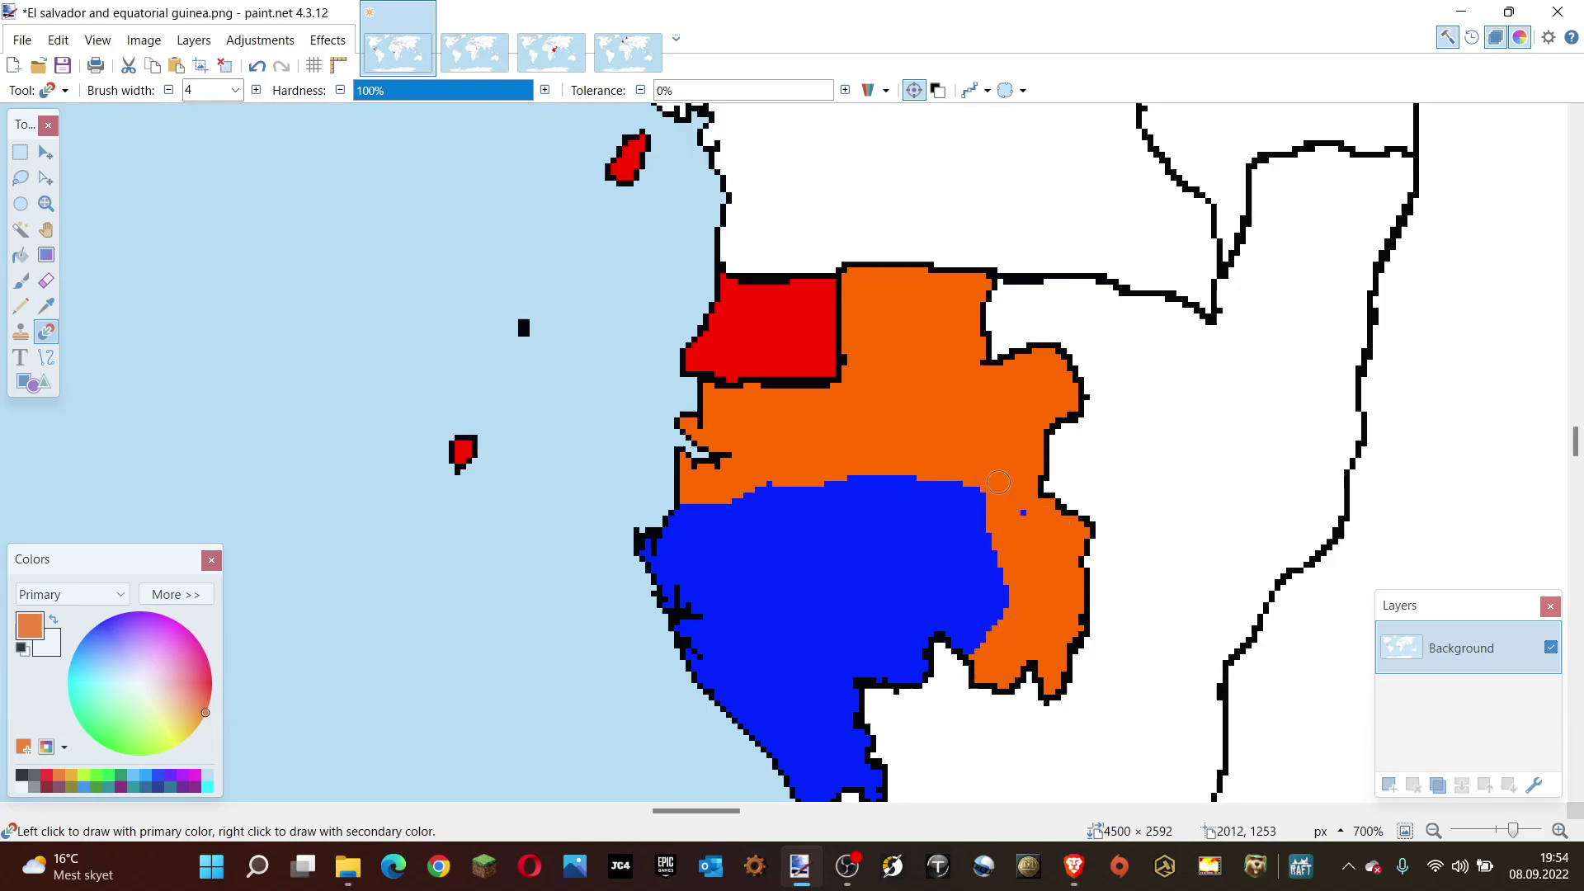
{"action": "left_click_drag", "start_coordinate": [986, 496], "coordinate": [1006, 531]}
{"action": "mouse_move", "coordinate": [992, 646]}
{"action": "left_mouse_down"}
{"action": "mouse_move", "coordinate": [957, 656]}
{"action": "mouse_move", "coordinate": [982, 578]}
{"action": "mouse_move", "coordinate": [988, 653]}
{"action": "left_mouse_up"}
{"action": "mouse_move", "coordinate": [962, 480]}
{"action": "left_mouse_down"}
{"action": "mouse_move", "coordinate": [771, 482]}
{"action": "mouse_move", "coordinate": [661, 521]}
{"action": "mouse_move", "coordinate": [639, 593]}
{"action": "mouse_move", "coordinate": [711, 593]}
{"action": "mouse_move", "coordinate": [704, 537]}
{"action": "mouse_move", "coordinate": [677, 589]}
{"action": "mouse_move", "coordinate": [703, 521]}
{"action": "mouse_move", "coordinate": [767, 496]}
{"action": "mouse_move", "coordinate": [817, 528]}
{"action": "mouse_move", "coordinate": [714, 503]}
{"action": "mouse_move", "coordinate": [957, 524]}
{"action": "mouse_move", "coordinate": [875, 557]}
{"action": "mouse_move", "coordinate": [842, 528]}
{"action": "mouse_move", "coordinate": [891, 546]}
{"action": "mouse_move", "coordinate": [793, 562]}
{"action": "mouse_move", "coordinate": [883, 563]}
{"action": "mouse_move", "coordinate": [941, 596]}
{"action": "mouse_move", "coordinate": [947, 621]}
{"action": "mouse_move", "coordinate": [861, 567]}
{"action": "mouse_move", "coordinate": [763, 579]}
{"action": "left_mouse_up"}
{"action": "scroll", "coordinate": [805, 525], "scroll_direction": "down", "scroll_amount": 2}
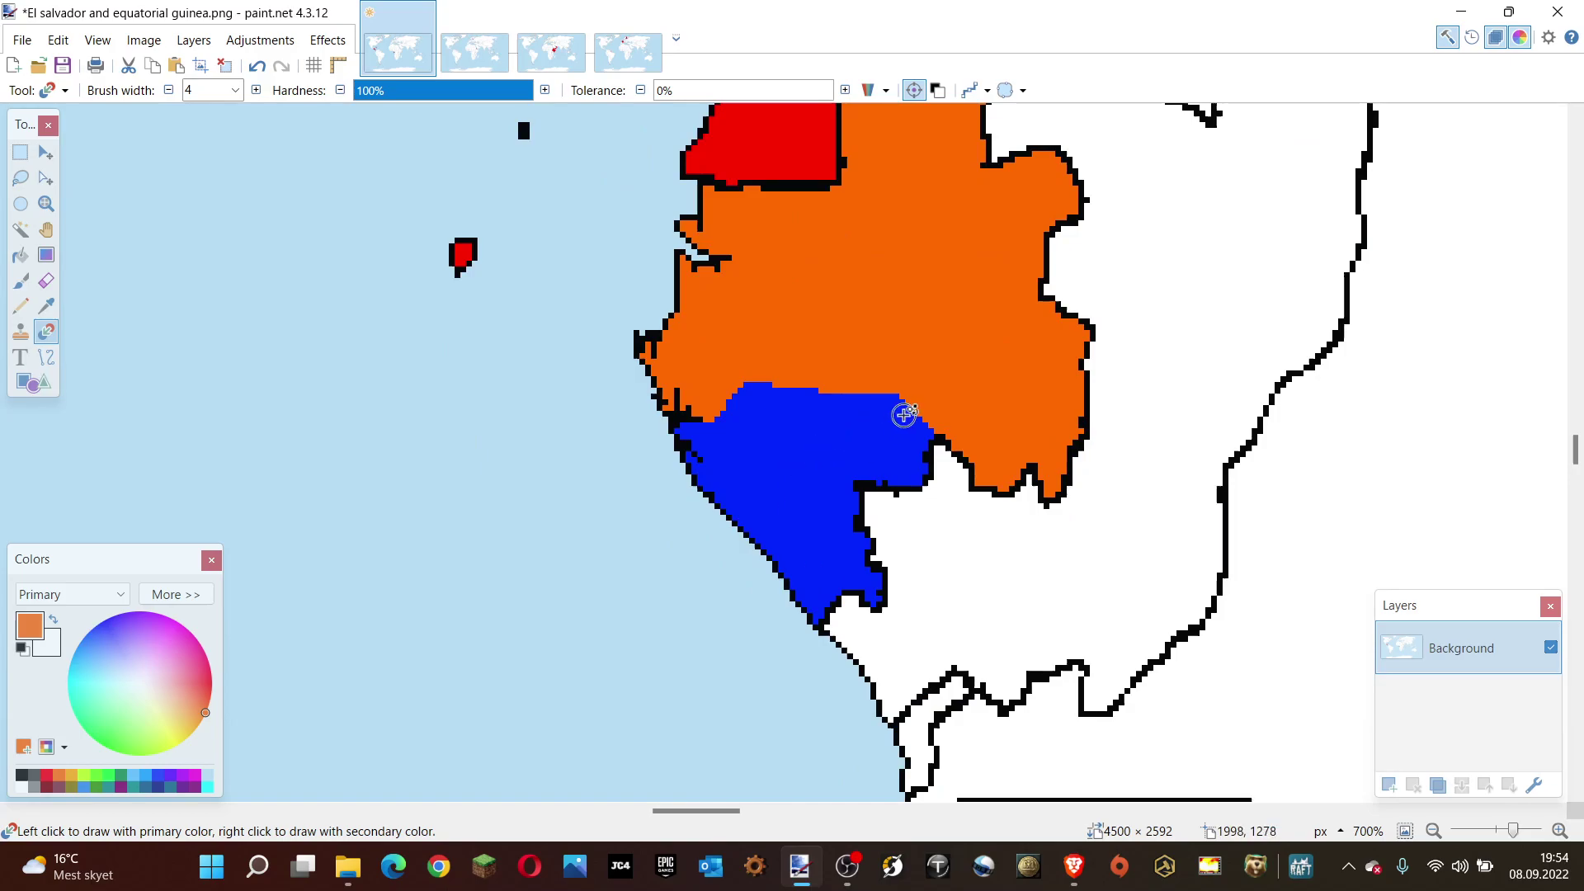
{"action": "mouse_move", "coordinate": [905, 415]}
{"action": "left_mouse_down"}
{"action": "mouse_move", "coordinate": [931, 472]}
{"action": "mouse_move", "coordinate": [902, 456]}
{"action": "mouse_move", "coordinate": [833, 520]}
{"action": "mouse_move", "coordinate": [908, 548]}
{"action": "mouse_move", "coordinate": [815, 615]}
{"action": "mouse_move", "coordinate": [807, 551]}
{"action": "mouse_move", "coordinate": [791, 592]}
{"action": "mouse_move", "coordinate": [797, 536]}
{"action": "mouse_move", "coordinate": [755, 528]}
{"action": "mouse_move", "coordinate": [825, 495]}
{"action": "mouse_move", "coordinate": [819, 477]}
{"action": "mouse_move", "coordinate": [909, 405]}
{"action": "left_mouse_up"}
{"action": "mouse_move", "coordinate": [886, 464]}
{"action": "left_mouse_down"}
{"action": "mouse_move", "coordinate": [854, 413]}
{"action": "mouse_move", "coordinate": [842, 442]}
{"action": "mouse_move", "coordinate": [773, 381]}
{"action": "mouse_move", "coordinate": [796, 425]}
{"action": "mouse_move", "coordinate": [784, 450]}
{"action": "mouse_move", "coordinate": [771, 433]}
{"action": "mouse_move", "coordinate": [776, 460]}
{"action": "mouse_move", "coordinate": [644, 432]}
{"action": "mouse_move", "coordinate": [660, 482]}
{"action": "mouse_move", "coordinate": [698, 479]}
{"action": "mouse_move", "coordinate": [739, 528]}
{"action": "mouse_move", "coordinate": [760, 465]}
{"action": "mouse_move", "coordinate": [746, 483]}
{"action": "left_mouse_up"}
{"action": "scroll", "coordinate": [742, 470], "scroll_direction": "up", "scroll_amount": 1}
Fill orange Gabon with the sampled red and recolor the black border between it and Equatorial Guinea to red.
{"action": "key", "text": "k"}
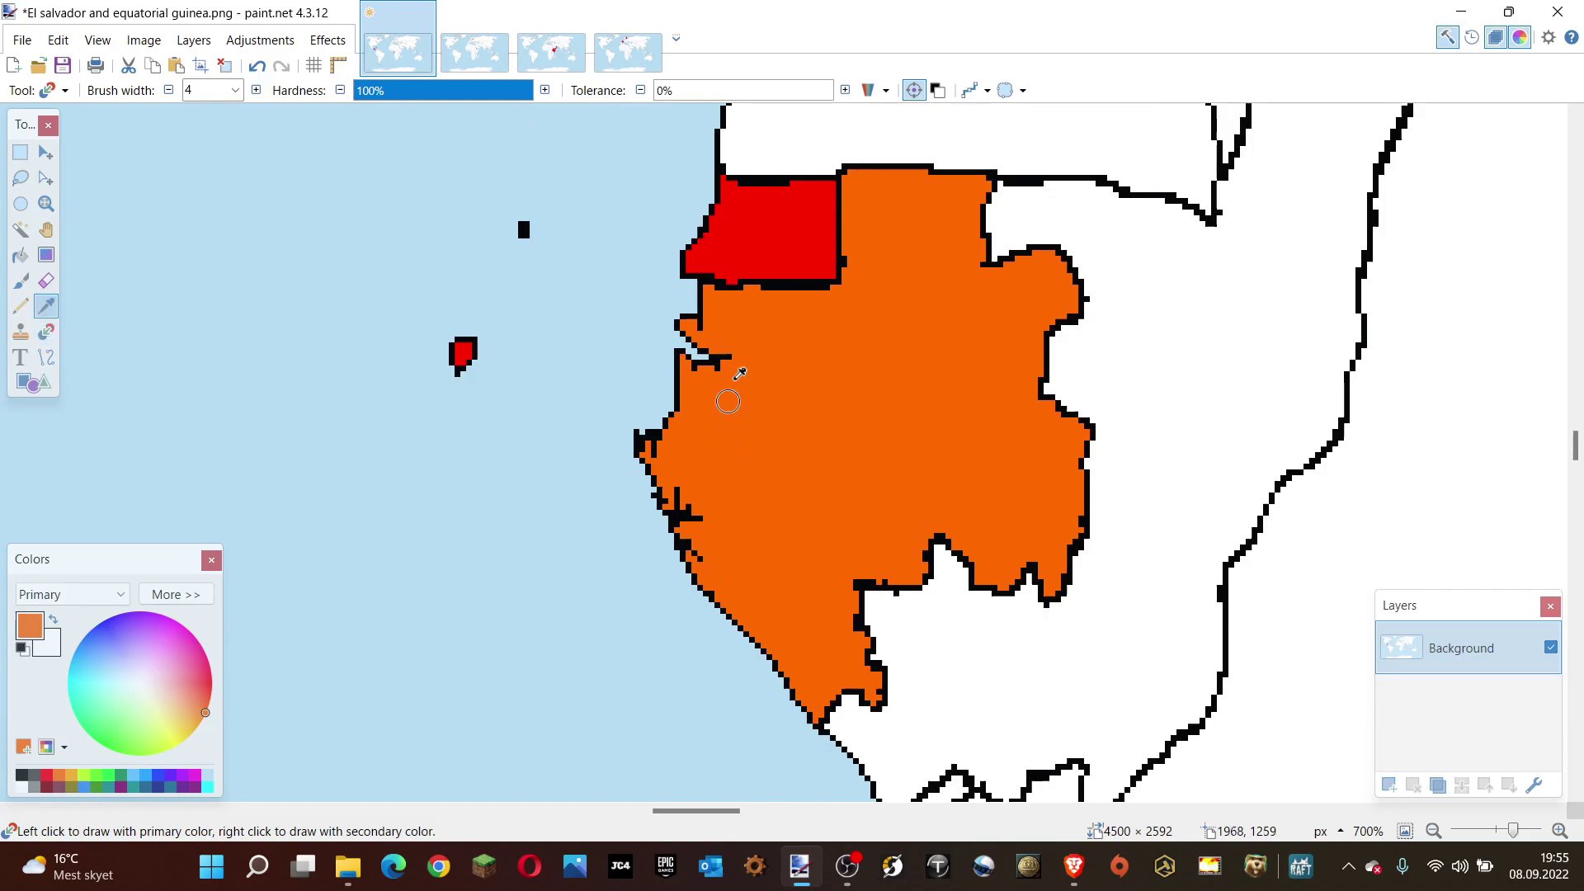
{"action": "left_click", "coordinate": [803, 231]}
{"action": "key", "text": "f"}
{"action": "left_click", "coordinate": [940, 338]}
{"action": "key", "text": "r"}
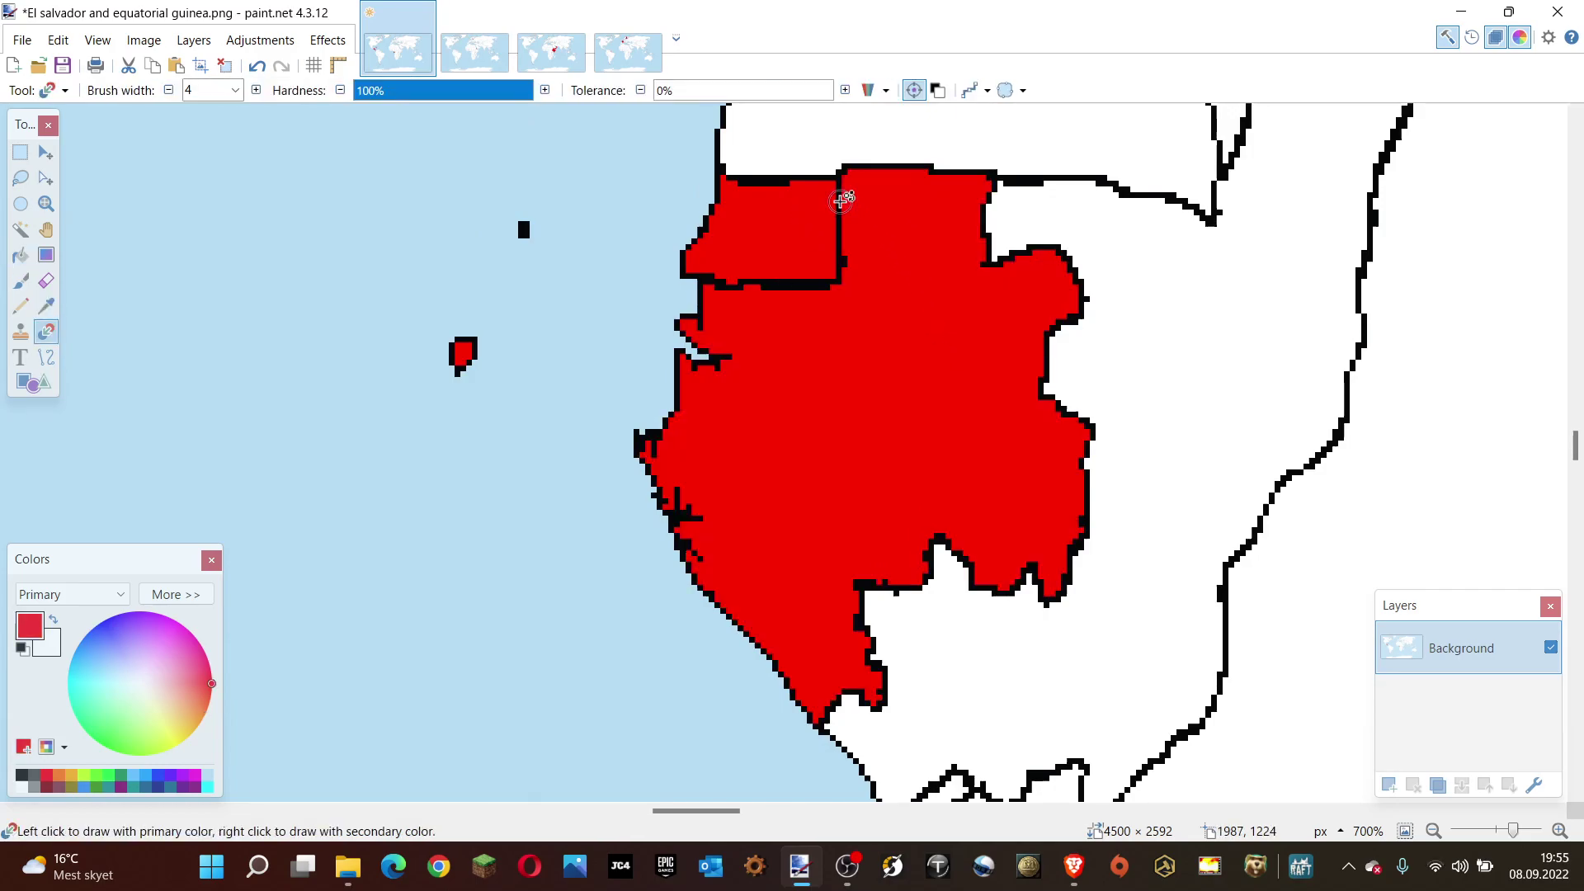
{"action": "mouse_move", "coordinate": [839, 193]}
{"action": "left_mouse_down"}
{"action": "mouse_move", "coordinate": [841, 251]}
{"action": "mouse_move", "coordinate": [776, 284]}
{"action": "mouse_move", "coordinate": [726, 283]}
{"action": "mouse_move", "coordinate": [746, 278]}
{"action": "left_mouse_up"}
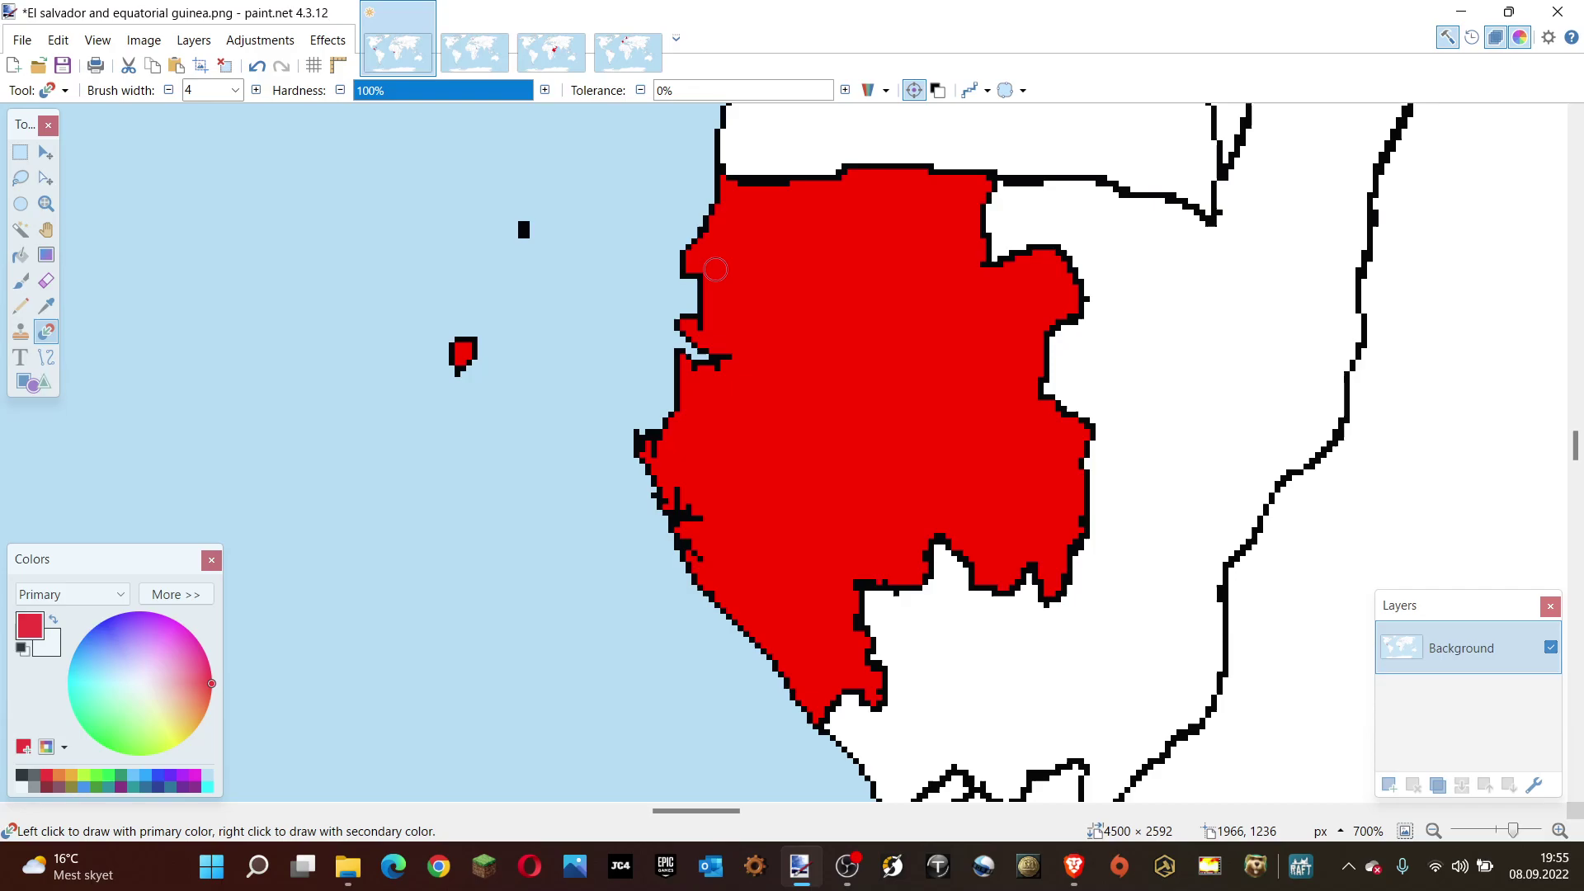
Fill the Republic of the Congo, the white country east of the red territory, with solid blue.
{"action": "left_click", "coordinate": [171, 776]}
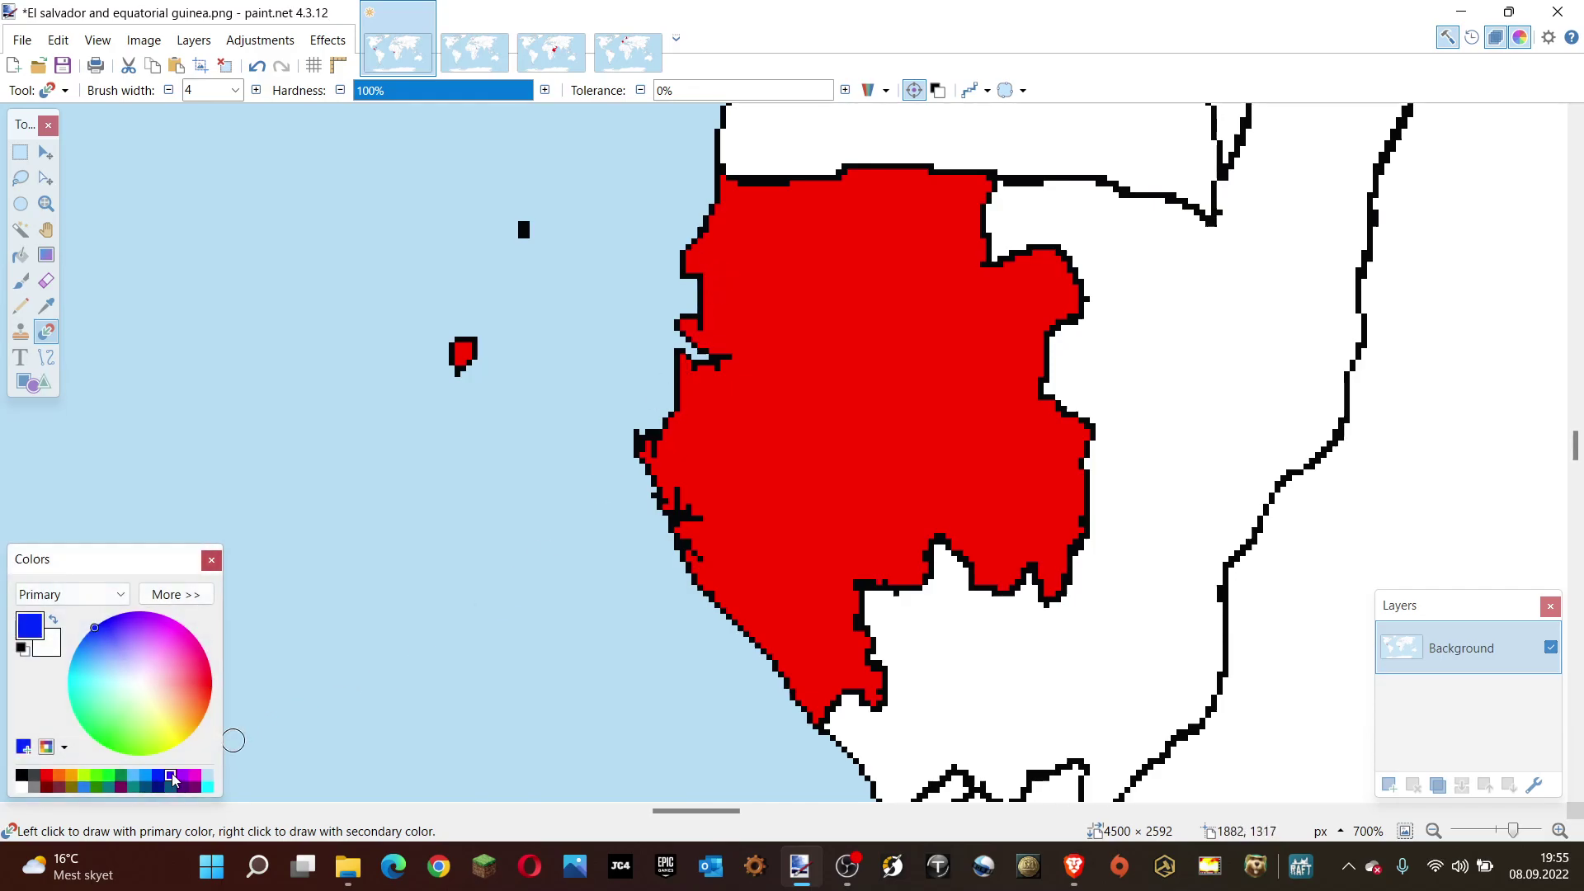
{"action": "scroll", "coordinate": [652, 416], "scroll_direction": "down", "scroll_amount": 3}
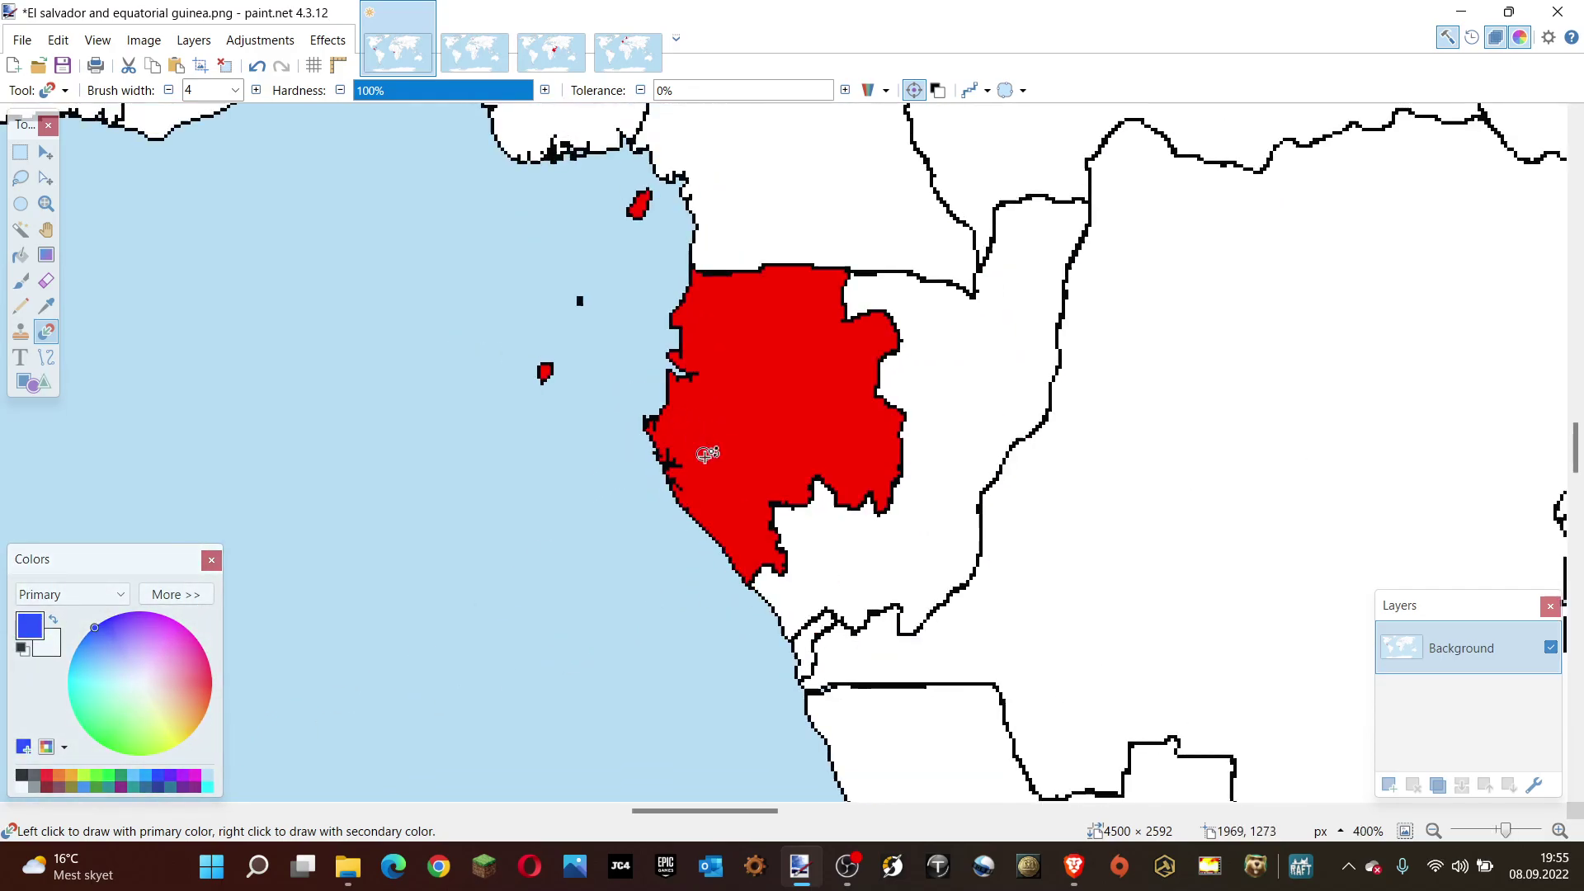
{"action": "scroll", "coordinate": [706, 455], "scroll_direction": "down", "scroll_amount": 2}
{"action": "scroll", "coordinate": [727, 548], "scroll_direction": "up", "scroll_amount": 3}
{"action": "key", "text": "f"}
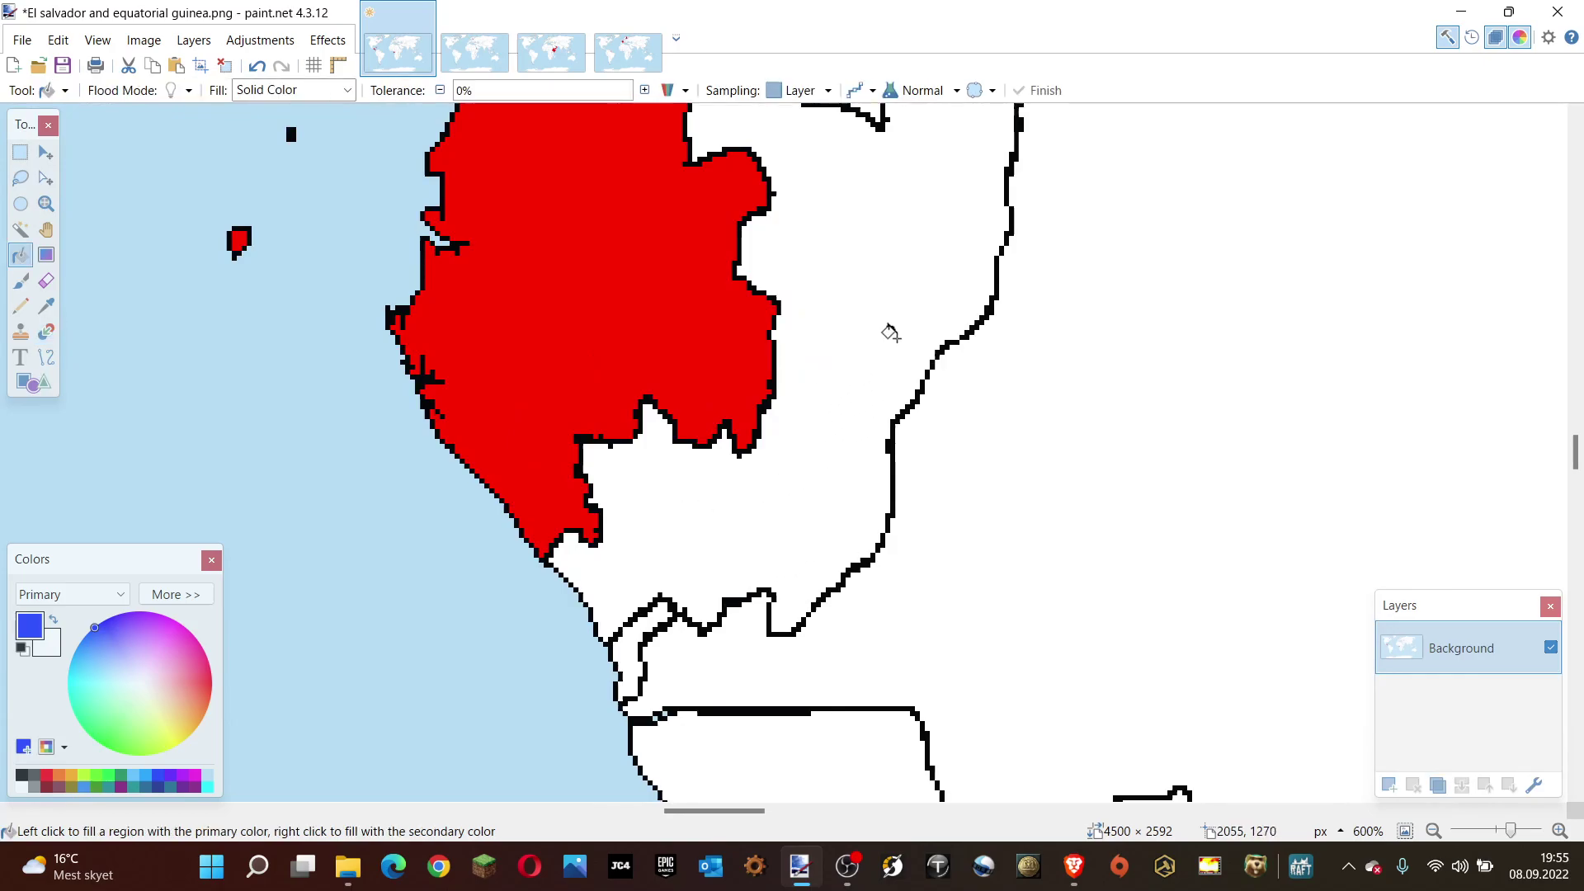
{"action": "left_click", "coordinate": [890, 331]}
Recolor the southwestern coastal part of the blue Republic of the Congo to orange.
{"action": "key", "text": "r"}
{"action": "left_click", "coordinate": [58, 775]}
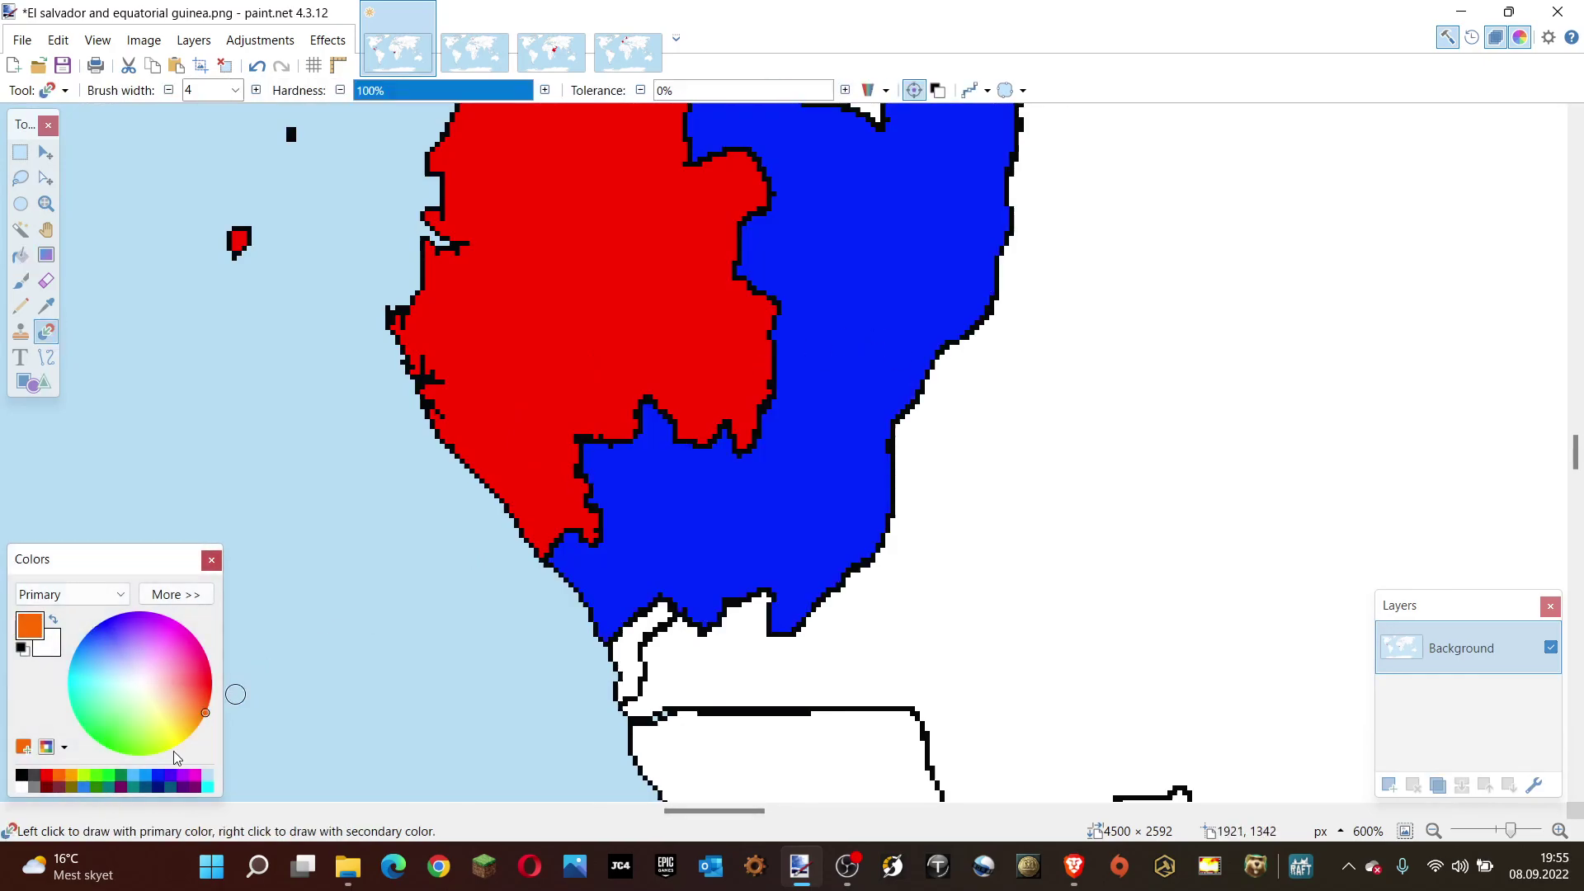
{"action": "scroll", "coordinate": [594, 658], "scroll_direction": "up", "scroll_amount": 3}
{"action": "mouse_move", "coordinate": [555, 647]}
{"action": "left_mouse_down"}
{"action": "mouse_move", "coordinate": [603, 716]}
{"action": "mouse_move", "coordinate": [629, 708]}
{"action": "mouse_move", "coordinate": [582, 656]}
{"action": "mouse_move", "coordinate": [646, 701]}
{"action": "mouse_move", "coordinate": [596, 627]}
{"action": "mouse_move", "coordinate": [586, 548]}
{"action": "mouse_move", "coordinate": [660, 520]}
{"action": "mouse_move", "coordinate": [644, 591]}
{"action": "mouse_move", "coordinate": [652, 676]}
{"action": "mouse_move", "coordinate": [638, 647]}
{"action": "mouse_move", "coordinate": [697, 685]}
{"action": "mouse_move", "coordinate": [710, 753]}
{"action": "left_mouse_up"}
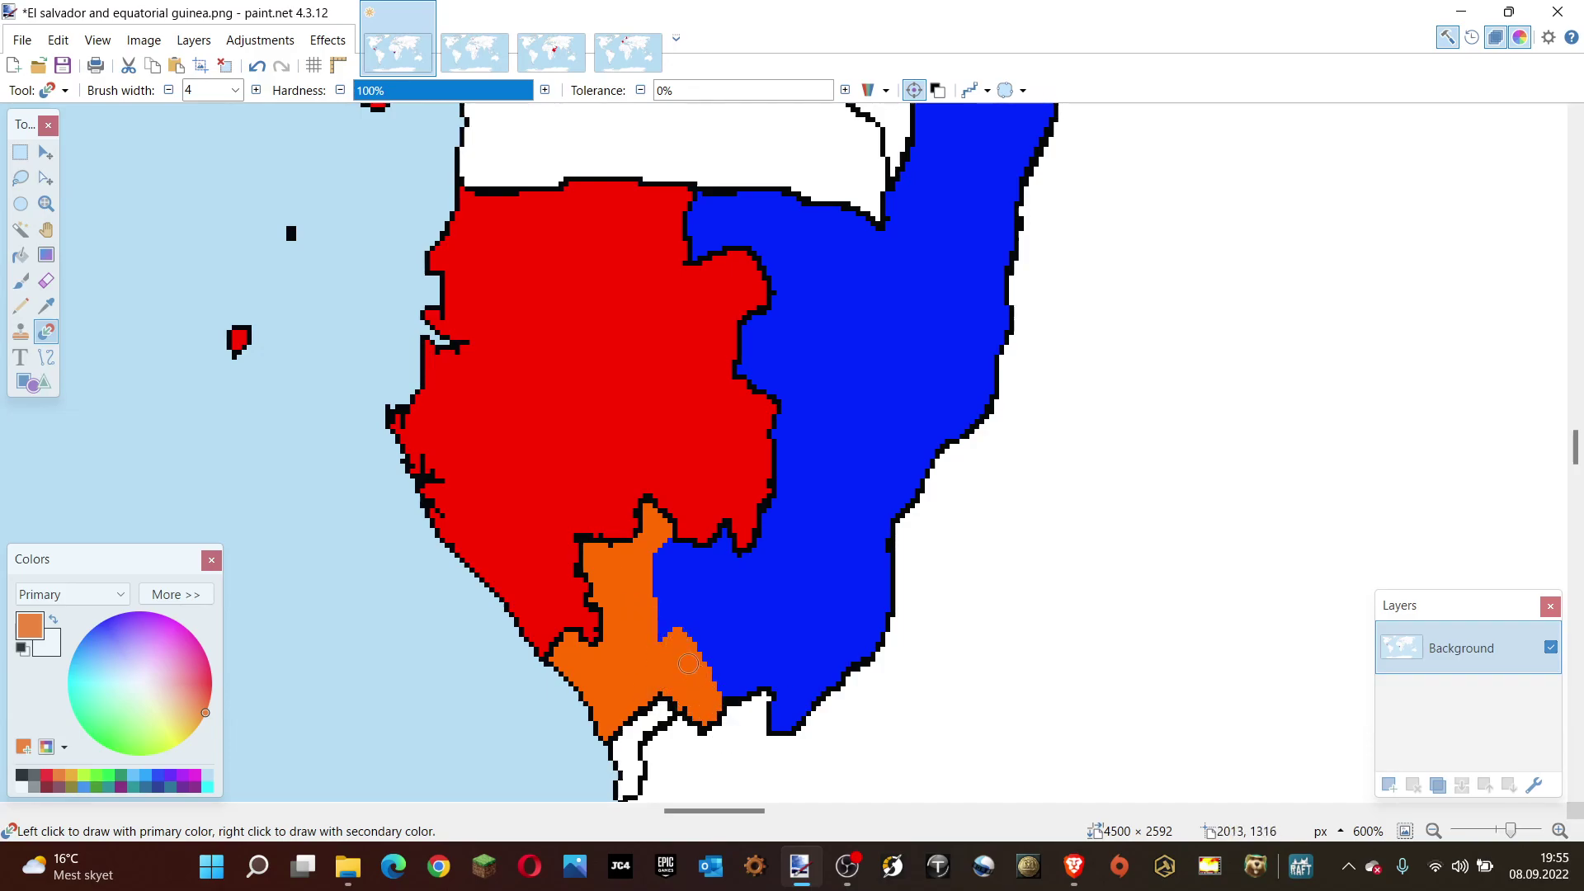
{"action": "mouse_move", "coordinate": [688, 664]}
{"action": "left_mouse_down"}
{"action": "mouse_move", "coordinate": [656, 590]}
{"action": "mouse_move", "coordinate": [676, 520]}
{"action": "mouse_move", "coordinate": [702, 578]}
{"action": "mouse_move", "coordinate": [700, 537]}
{"action": "mouse_move", "coordinate": [731, 660]}
{"action": "mouse_move", "coordinate": [735, 521]}
{"action": "mouse_move", "coordinate": [727, 667]}
{"action": "mouse_move", "coordinate": [740, 648]}
{"action": "left_mouse_up"}
Recolor the blue strip along Congo's border with the red territory and the rest of its southern end to orange.
{"action": "scroll", "coordinate": [747, 557], "scroll_direction": "up", "scroll_amount": 2}
{"action": "mouse_move", "coordinate": [725, 325]}
{"action": "left_mouse_down"}
{"action": "mouse_move", "coordinate": [701, 333]}
{"action": "mouse_move", "coordinate": [718, 343]}
{"action": "mouse_move", "coordinate": [705, 384]}
{"action": "left_mouse_up"}
{"action": "mouse_move", "coordinate": [707, 271]}
{"action": "left_mouse_down"}
{"action": "mouse_move", "coordinate": [721, 255]}
{"action": "mouse_move", "coordinate": [764, 269]}
{"action": "mouse_move", "coordinate": [744, 340]}
{"action": "left_mouse_up"}
{"action": "mouse_move", "coordinate": [794, 287]}
{"action": "left_mouse_down"}
{"action": "mouse_move", "coordinate": [778, 317]}
{"action": "mouse_move", "coordinate": [875, 318]}
{"action": "mouse_move", "coordinate": [725, 391]}
{"action": "left_mouse_up"}
{"action": "mouse_move", "coordinate": [725, 481]}
{"action": "left_mouse_down"}
{"action": "mouse_move", "coordinate": [765, 389]}
{"action": "mouse_move", "coordinate": [765, 569]}
{"action": "mouse_move", "coordinate": [792, 536]}
{"action": "mouse_move", "coordinate": [746, 502]}
{"action": "mouse_move", "coordinate": [790, 612]}
{"action": "mouse_move", "coordinate": [766, 571]}
{"action": "mouse_move", "coordinate": [767, 683]}
{"action": "mouse_move", "coordinate": [757, 660]}
{"action": "mouse_move", "coordinate": [800, 536]}
{"action": "mouse_move", "coordinate": [805, 672]}
{"action": "mouse_move", "coordinate": [942, 659]}
{"action": "mouse_move", "coordinate": [937, 630]}
{"action": "mouse_move", "coordinate": [817, 598]}
{"action": "mouse_move", "coordinate": [884, 636]}
{"action": "mouse_move", "coordinate": [776, 706]}
{"action": "mouse_move", "coordinate": [813, 697]}
{"action": "mouse_move", "coordinate": [800, 598]}
{"action": "mouse_move", "coordinate": [821, 602]}
{"action": "mouse_move", "coordinate": [743, 619]}
{"action": "left_mouse_up"}
{"action": "scroll", "coordinate": [792, 594], "scroll_direction": "down", "scroll_amount": 2}
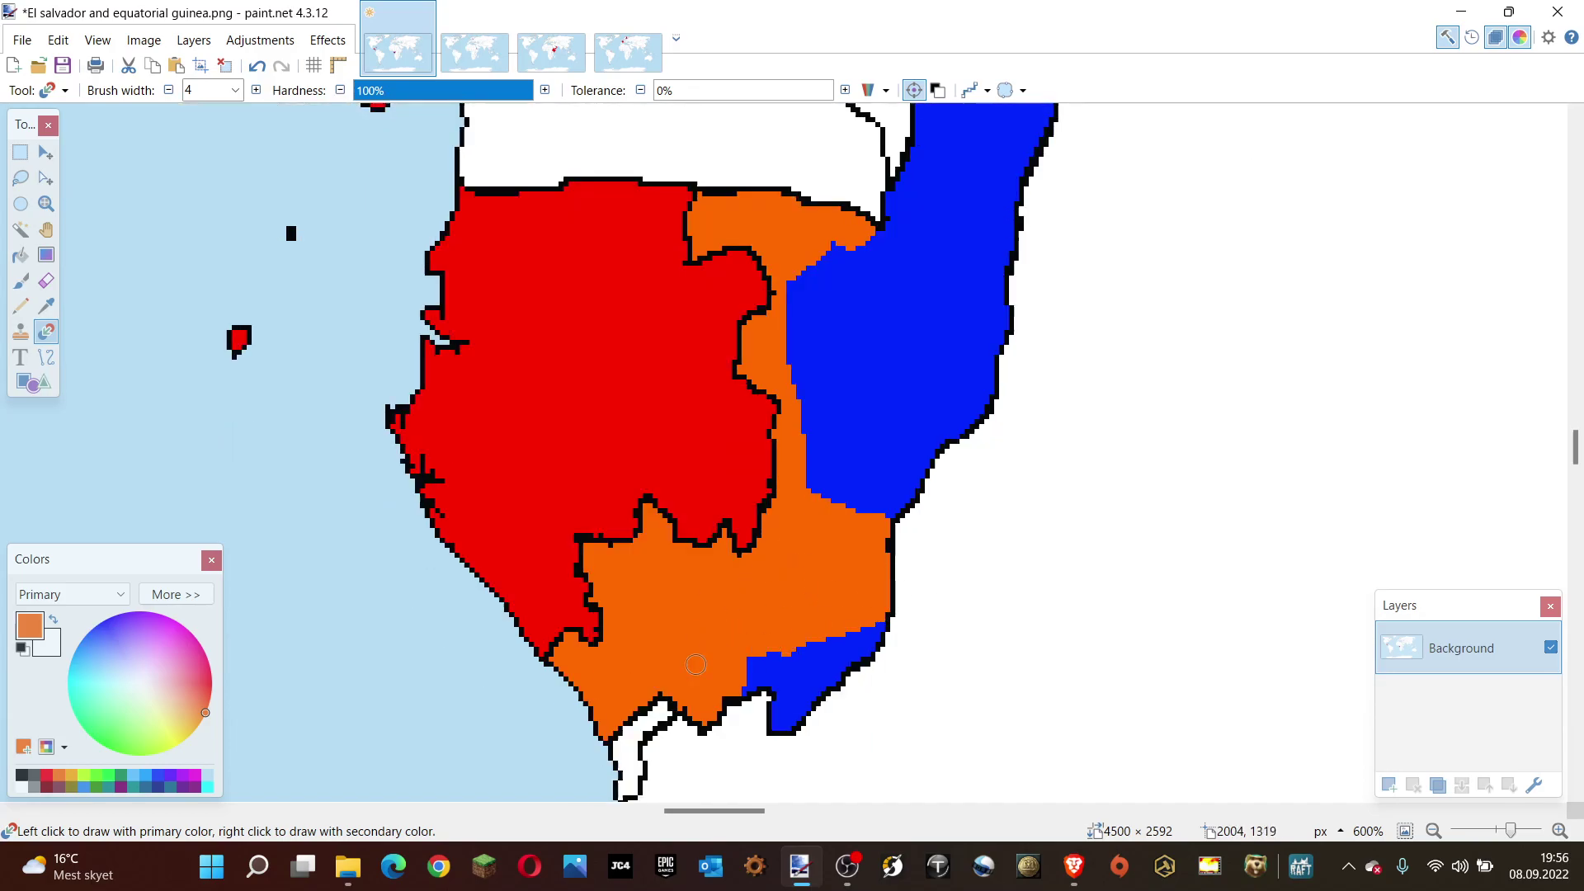
{"action": "left_click_drag", "start_coordinate": [695, 664], "coordinate": [797, 627]}
{"action": "mouse_move", "coordinate": [649, 721]}
{"action": "left_mouse_down"}
{"action": "mouse_move", "coordinate": [882, 634]}
{"action": "mouse_move", "coordinate": [757, 754]}
{"action": "left_mouse_up"}
Widen the orange strip eastward into the blue area and recolor the blue area's southern part across to the eastern border.
{"action": "scroll", "coordinate": [864, 717], "scroll_direction": "up", "scroll_amount": 3}
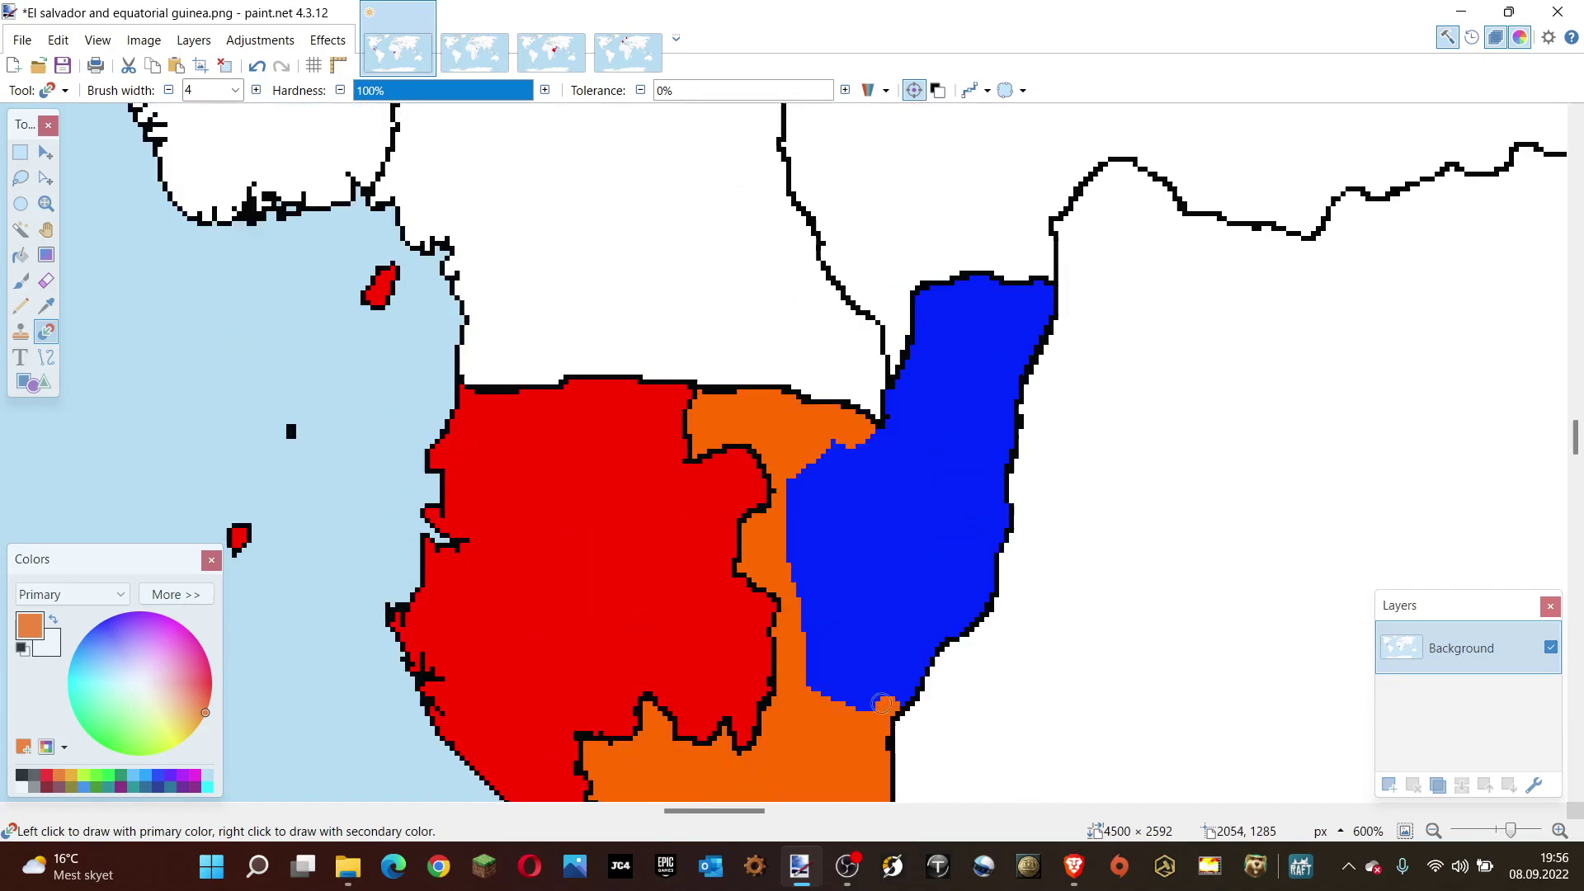
{"action": "mouse_move", "coordinate": [882, 704]}
{"action": "left_mouse_down"}
{"action": "mouse_move", "coordinate": [822, 681]}
{"action": "mouse_move", "coordinate": [780, 511]}
{"action": "left_mouse_up"}
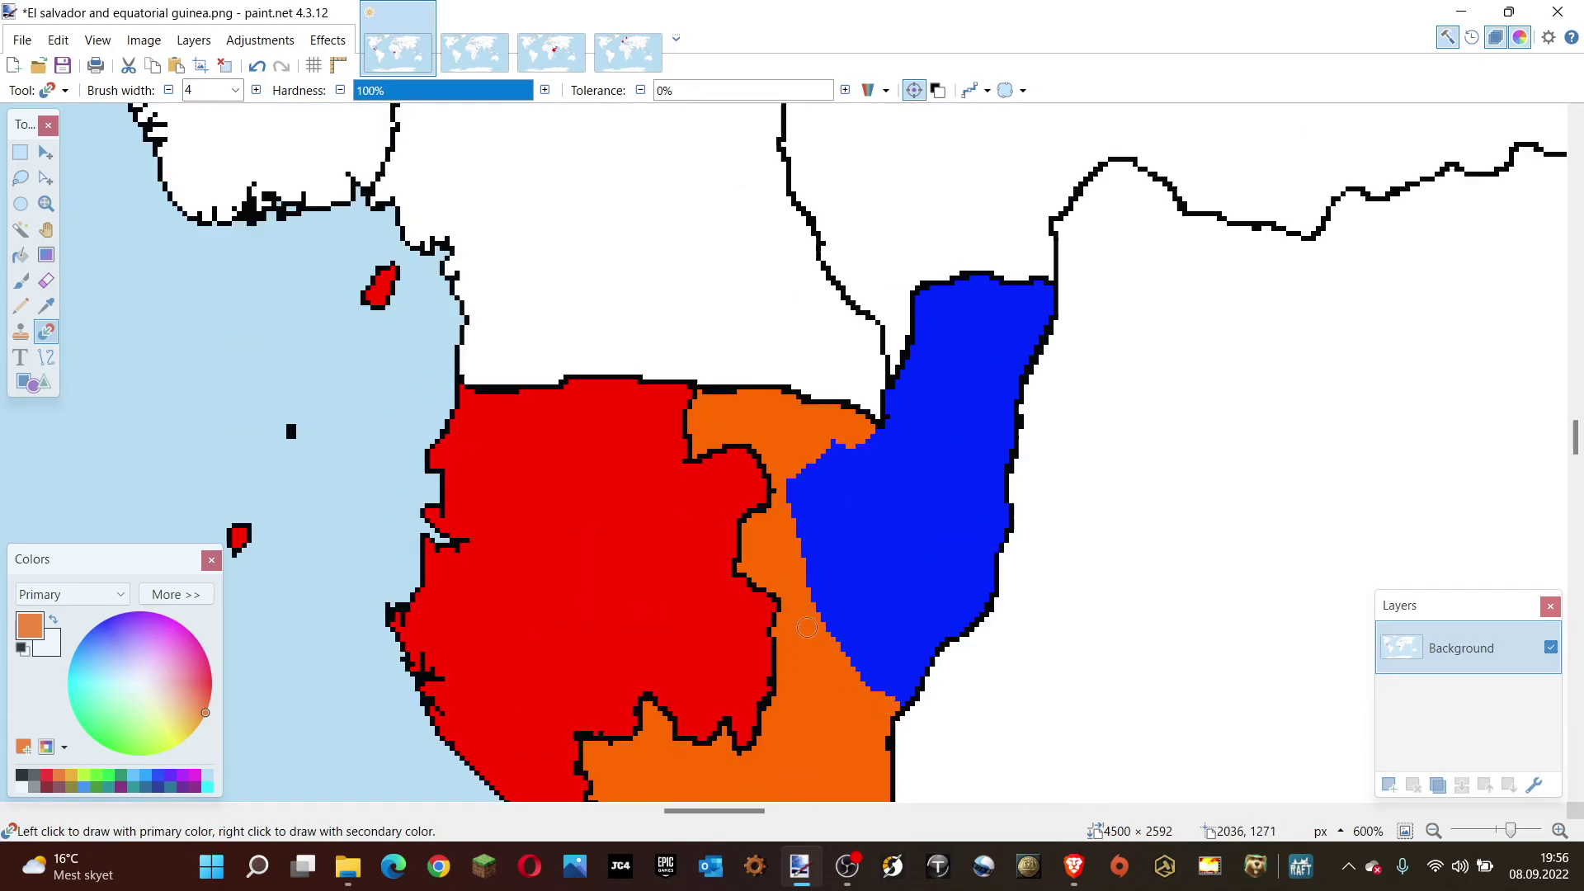
{"action": "left_click_drag", "start_coordinate": [807, 627], "coordinate": [797, 427]}
{"action": "mouse_move", "coordinate": [780, 501]}
{"action": "left_mouse_down"}
{"action": "mouse_move", "coordinate": [834, 446]}
{"action": "mouse_move", "coordinate": [805, 576]}
{"action": "left_mouse_up"}
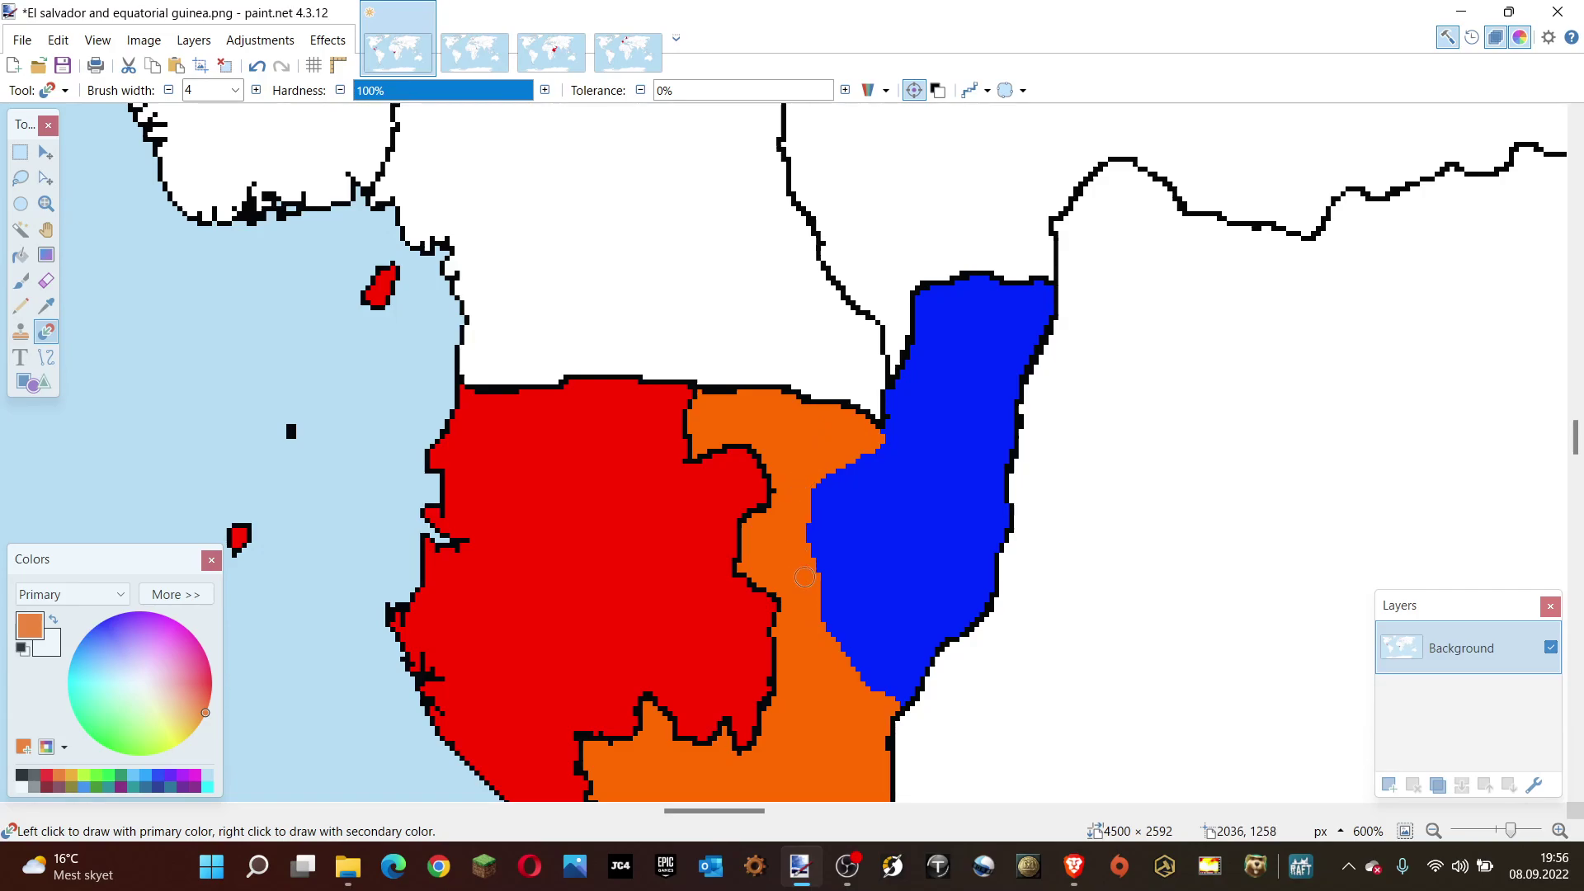
{"action": "mouse_move", "coordinate": [928, 715]}
{"action": "left_mouse_down"}
{"action": "mouse_move", "coordinate": [887, 685]}
{"action": "mouse_move", "coordinate": [944, 672]}
{"action": "mouse_move", "coordinate": [916, 656]}
{"action": "mouse_move", "coordinate": [807, 652]}
{"action": "mouse_move", "coordinate": [964, 631]}
{"action": "mouse_move", "coordinate": [1014, 605]}
{"action": "mouse_move", "coordinate": [842, 615]}
{"action": "left_mouse_up"}
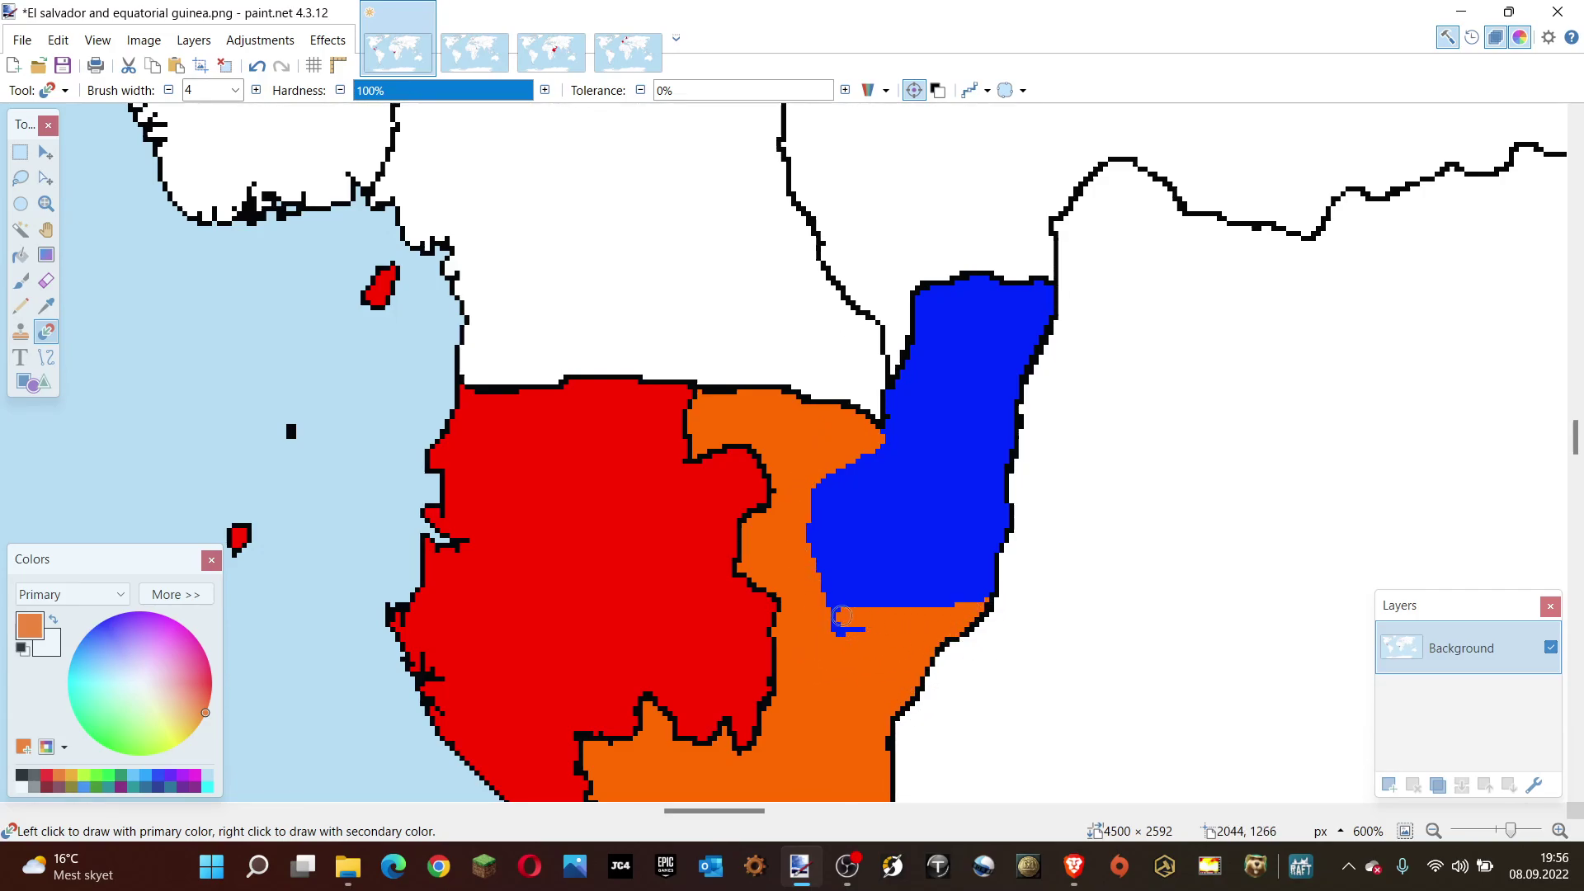
Recolor the remaining blue in central Congo and its northern arm to orange.
{"action": "mouse_move", "coordinate": [782, 555]}
{"action": "left_mouse_down"}
{"action": "mouse_move", "coordinate": [817, 536]}
{"action": "mouse_move", "coordinate": [978, 625]}
{"action": "mouse_move", "coordinate": [912, 610]}
{"action": "left_mouse_up"}
{"action": "mouse_move", "coordinate": [818, 575]}
{"action": "left_mouse_down"}
{"action": "mouse_move", "coordinate": [837, 594]}
{"action": "mouse_move", "coordinate": [1030, 576]}
{"action": "mouse_move", "coordinate": [832, 549]}
{"action": "mouse_move", "coordinate": [845, 551]}
{"action": "mouse_move", "coordinate": [821, 503]}
{"action": "mouse_move", "coordinate": [876, 555]}
{"action": "mouse_move", "coordinate": [957, 560]}
{"action": "mouse_move", "coordinate": [848, 539]}
{"action": "mouse_move", "coordinate": [903, 562]}
{"action": "mouse_move", "coordinate": [850, 487]}
{"action": "mouse_move", "coordinate": [885, 530]}
{"action": "left_mouse_up"}
{"action": "mouse_move", "coordinate": [857, 456]}
{"action": "left_mouse_down"}
{"action": "mouse_move", "coordinate": [975, 569]}
{"action": "mouse_move", "coordinate": [931, 520]}
{"action": "mouse_move", "coordinate": [1020, 554]}
{"action": "mouse_move", "coordinate": [874, 461]}
{"action": "mouse_move", "coordinate": [1011, 529]}
{"action": "mouse_move", "coordinate": [957, 478]}
{"action": "mouse_move", "coordinate": [1026, 474]}
{"action": "mouse_move", "coordinate": [909, 445]}
{"action": "mouse_move", "coordinate": [949, 429]}
{"action": "mouse_move", "coordinate": [1031, 486]}
{"action": "mouse_move", "coordinate": [1059, 452]}
{"action": "mouse_move", "coordinate": [887, 380]}
{"action": "mouse_move", "coordinate": [1039, 397]}
{"action": "mouse_move", "coordinate": [924, 361]}
{"action": "mouse_move", "coordinate": [1051, 389]}
{"action": "left_mouse_up"}
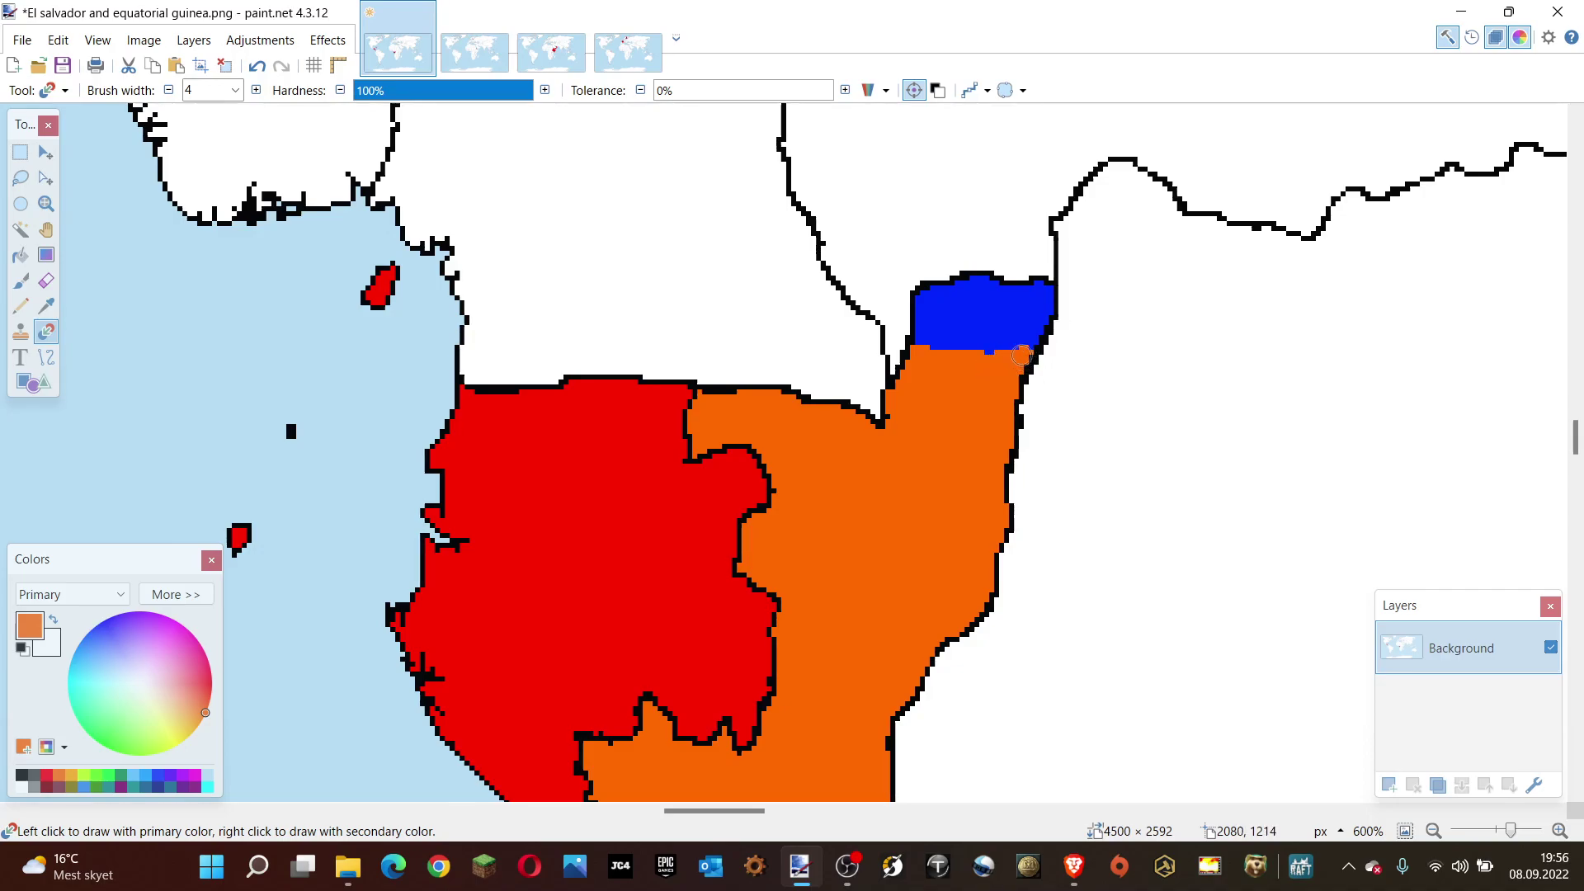
{"action": "mouse_move", "coordinate": [1022, 355]}
{"action": "left_mouse_down"}
{"action": "mouse_move", "coordinate": [905, 341]}
{"action": "mouse_move", "coordinate": [1048, 334]}
{"action": "mouse_move", "coordinate": [1090, 307]}
{"action": "mouse_move", "coordinate": [846, 280]}
{"action": "mouse_move", "coordinate": [842, 309]}
{"action": "left_mouse_up"}
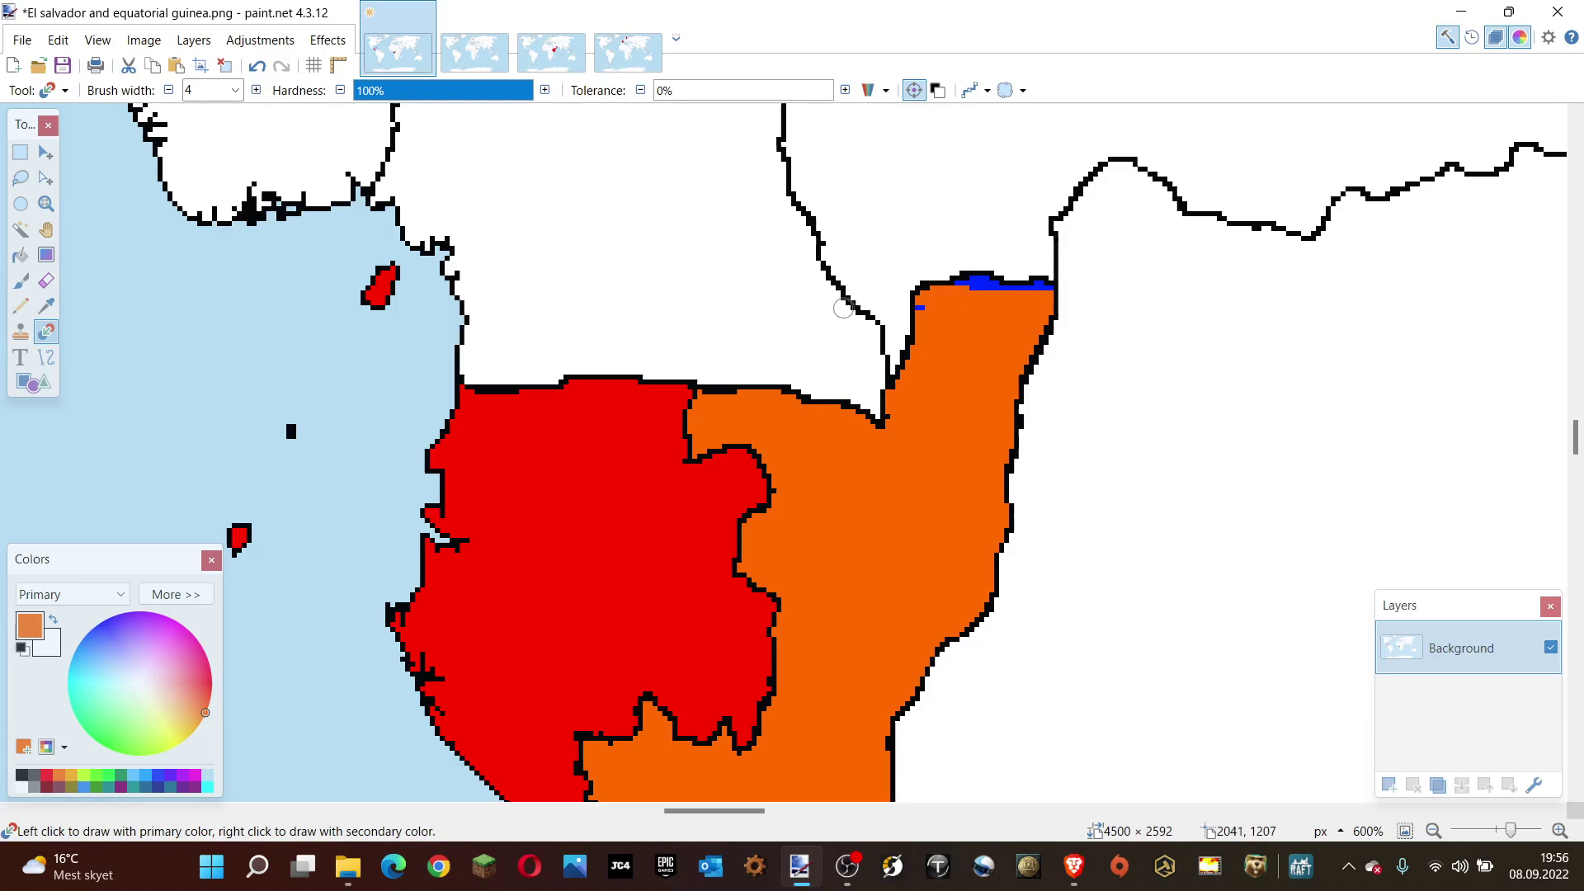
{"action": "left_click_drag", "start_coordinate": [1026, 299], "coordinate": [1013, 283]}
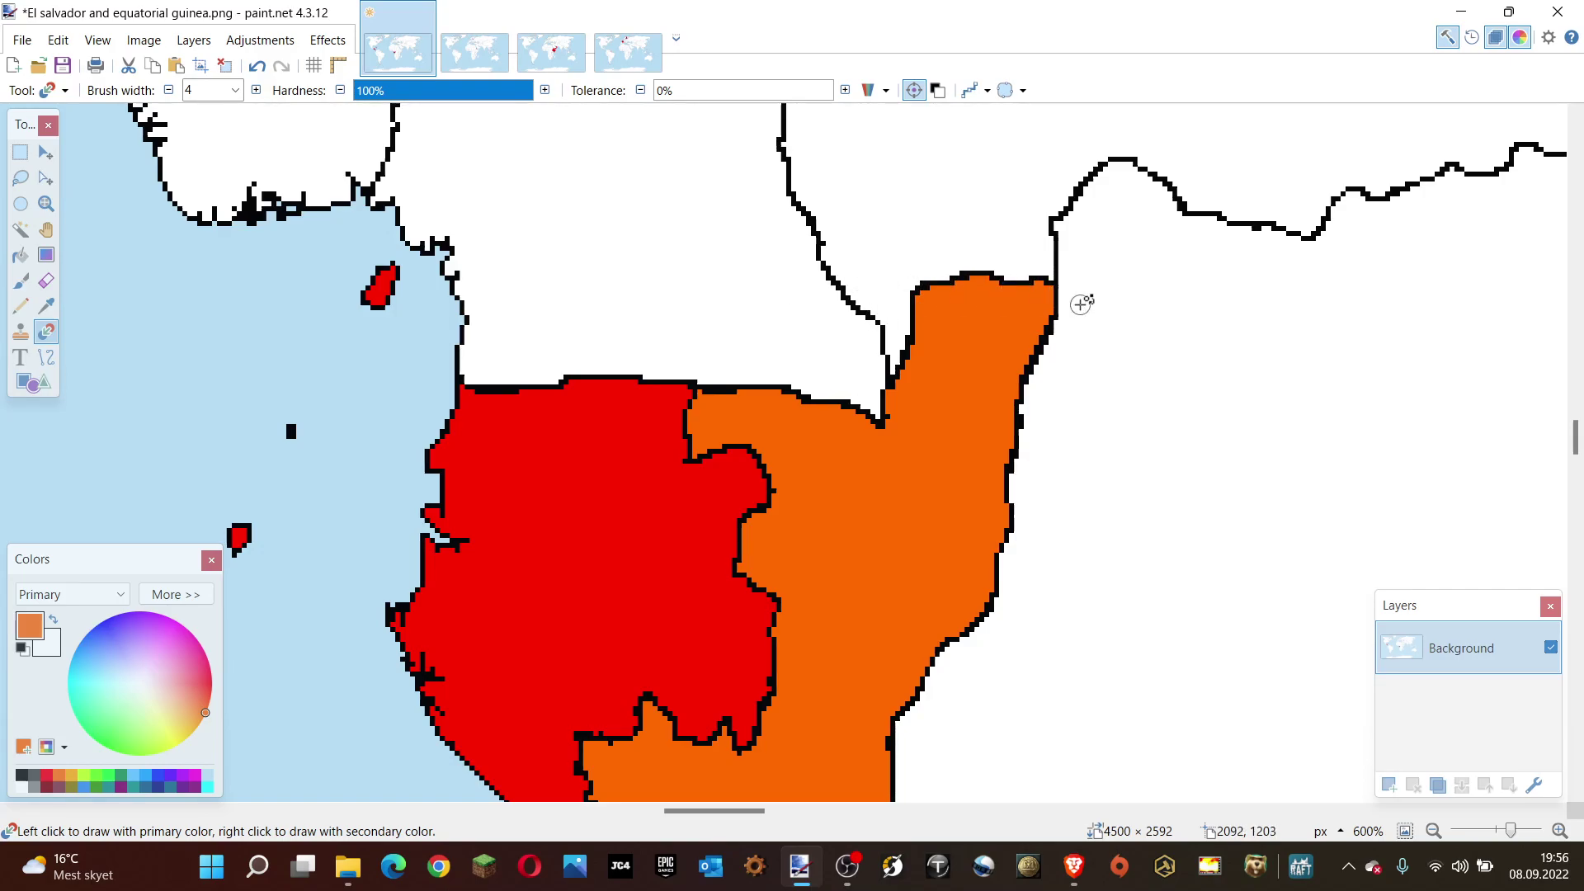
Fill the orange Republic of the Congo with the sampled red and recolor the internal black border with Gabon to red.
{"action": "scroll", "coordinate": [1082, 305], "scroll_direction": "down", "scroll_amount": 2}
{"action": "key", "text": "k"}
{"action": "left_click", "coordinate": [669, 400]}
{"action": "key", "text": "f"}
{"action": "left_click", "coordinate": [881, 396]}
{"action": "scroll", "coordinate": [899, 314], "scroll_direction": "down", "scroll_amount": 4}
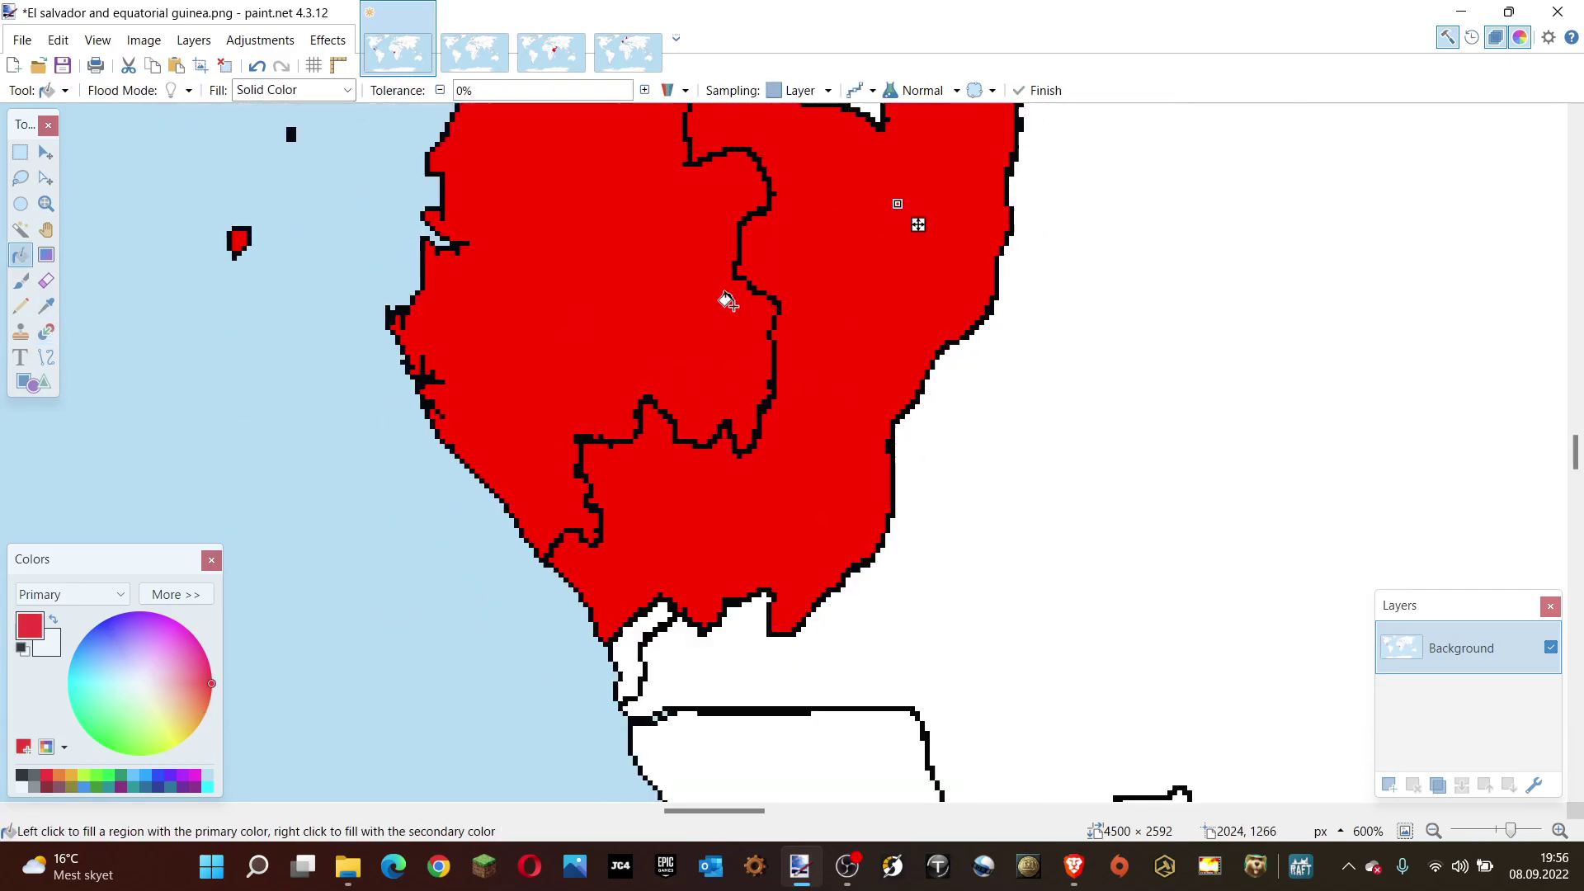
{"action": "scroll", "coordinate": [743, 248], "scroll_direction": "up", "scroll_amount": 2}
{"action": "key", "text": "r"}
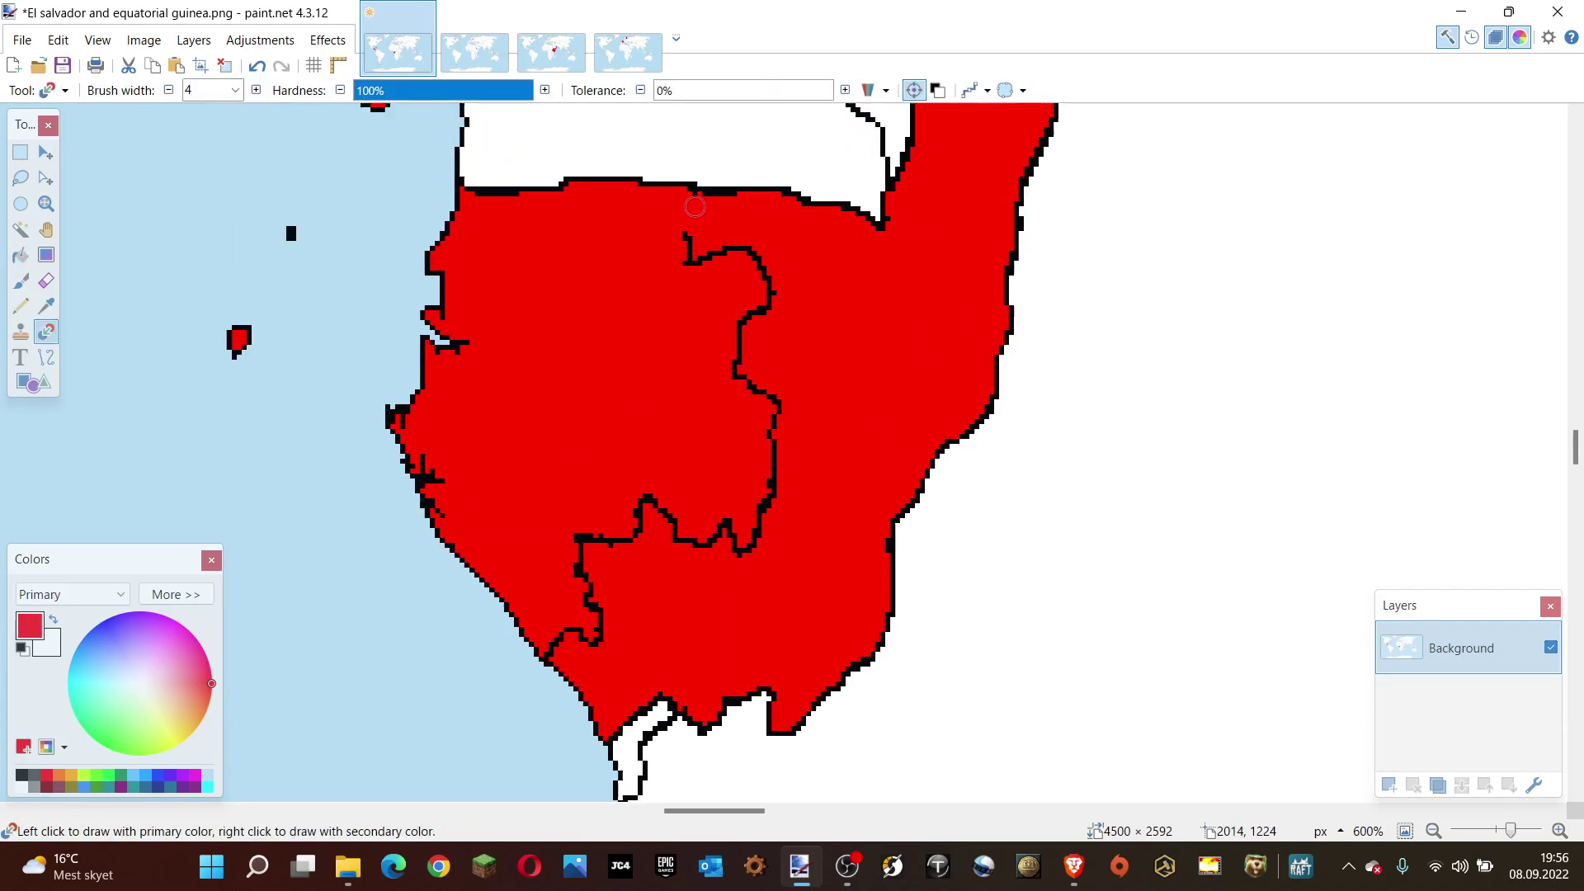
{"action": "mouse_move", "coordinate": [675, 248]}
{"action": "left_mouse_down"}
{"action": "mouse_move", "coordinate": [763, 263]}
{"action": "mouse_move", "coordinate": [774, 287]}
{"action": "mouse_move", "coordinate": [735, 401]}
{"action": "mouse_move", "coordinate": [769, 511]}
{"action": "mouse_move", "coordinate": [733, 546]}
{"action": "mouse_move", "coordinate": [690, 551]}
{"action": "mouse_move", "coordinate": [645, 509]}
{"action": "mouse_move", "coordinate": [598, 536]}
{"action": "mouse_move", "coordinate": [600, 629]}
{"action": "mouse_move", "coordinate": [575, 636]}
{"action": "left_mouse_up"}
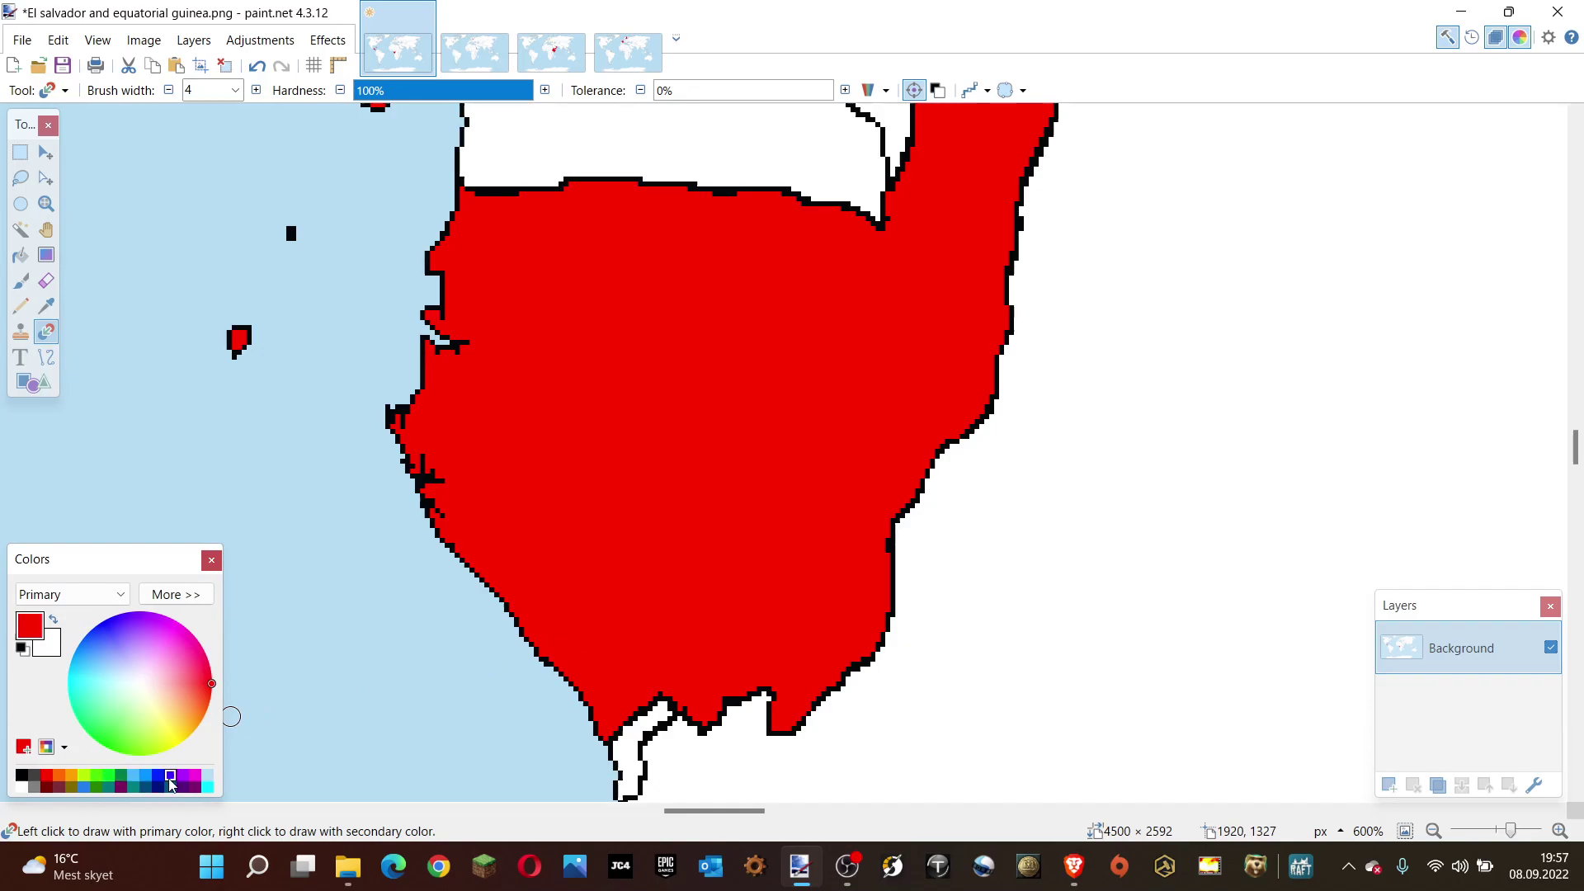
Fill the Democratic Republic of the Congo, the large white country east of the red territory, with solid blue.
{"action": "left_click", "coordinate": [159, 778]}
{"action": "scroll", "coordinate": [529, 523], "scroll_direction": "down", "scroll_amount": 6}
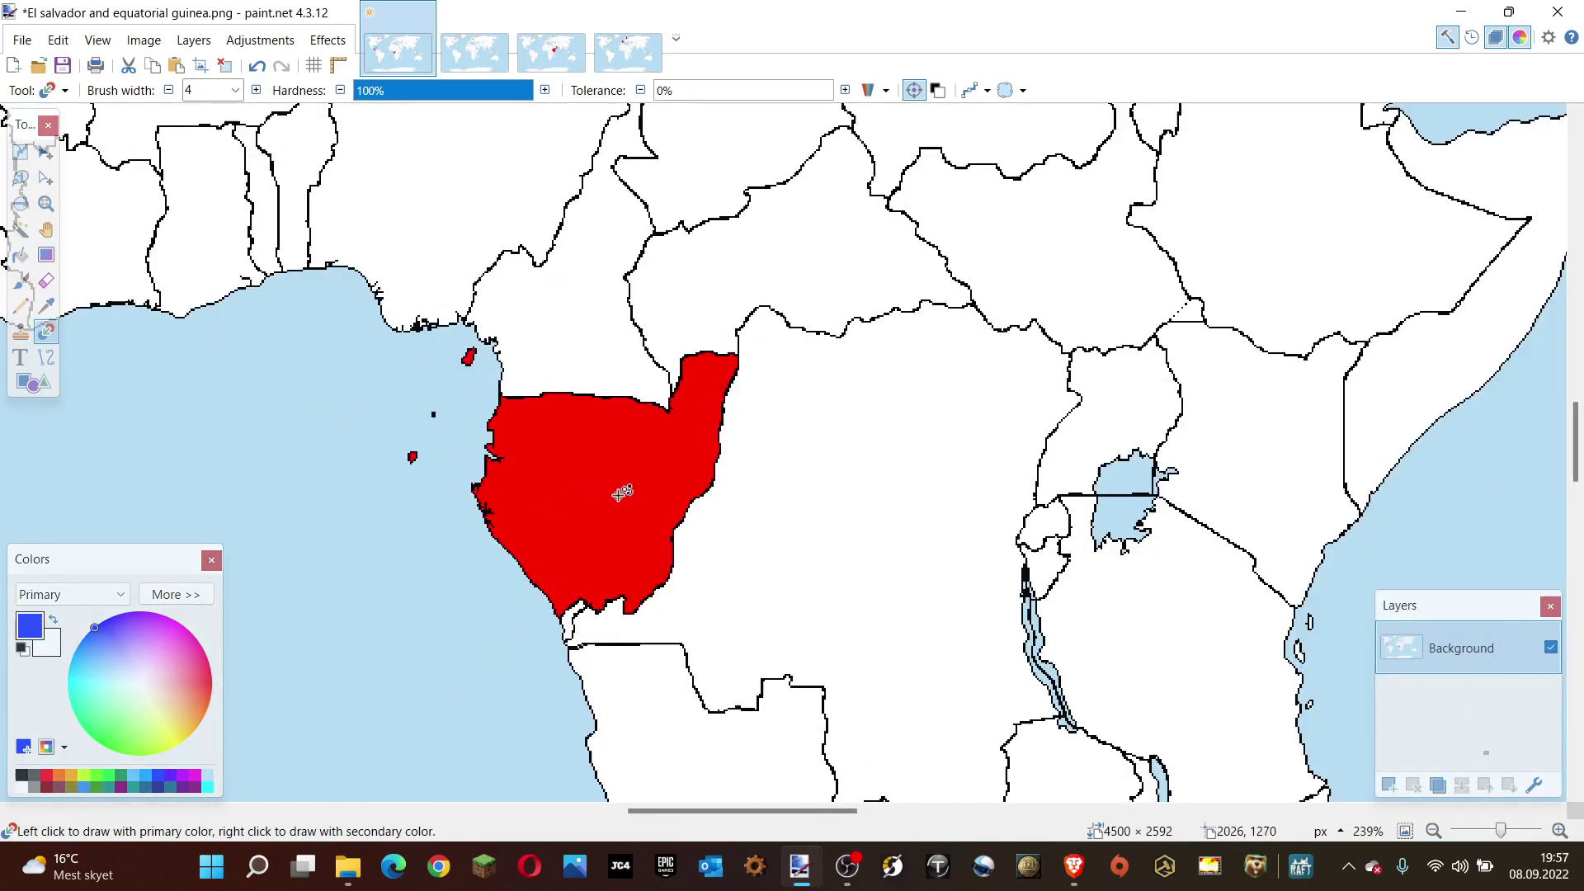
{"action": "scroll", "coordinate": [623, 492], "scroll_direction": "down", "scroll_amount": 2}
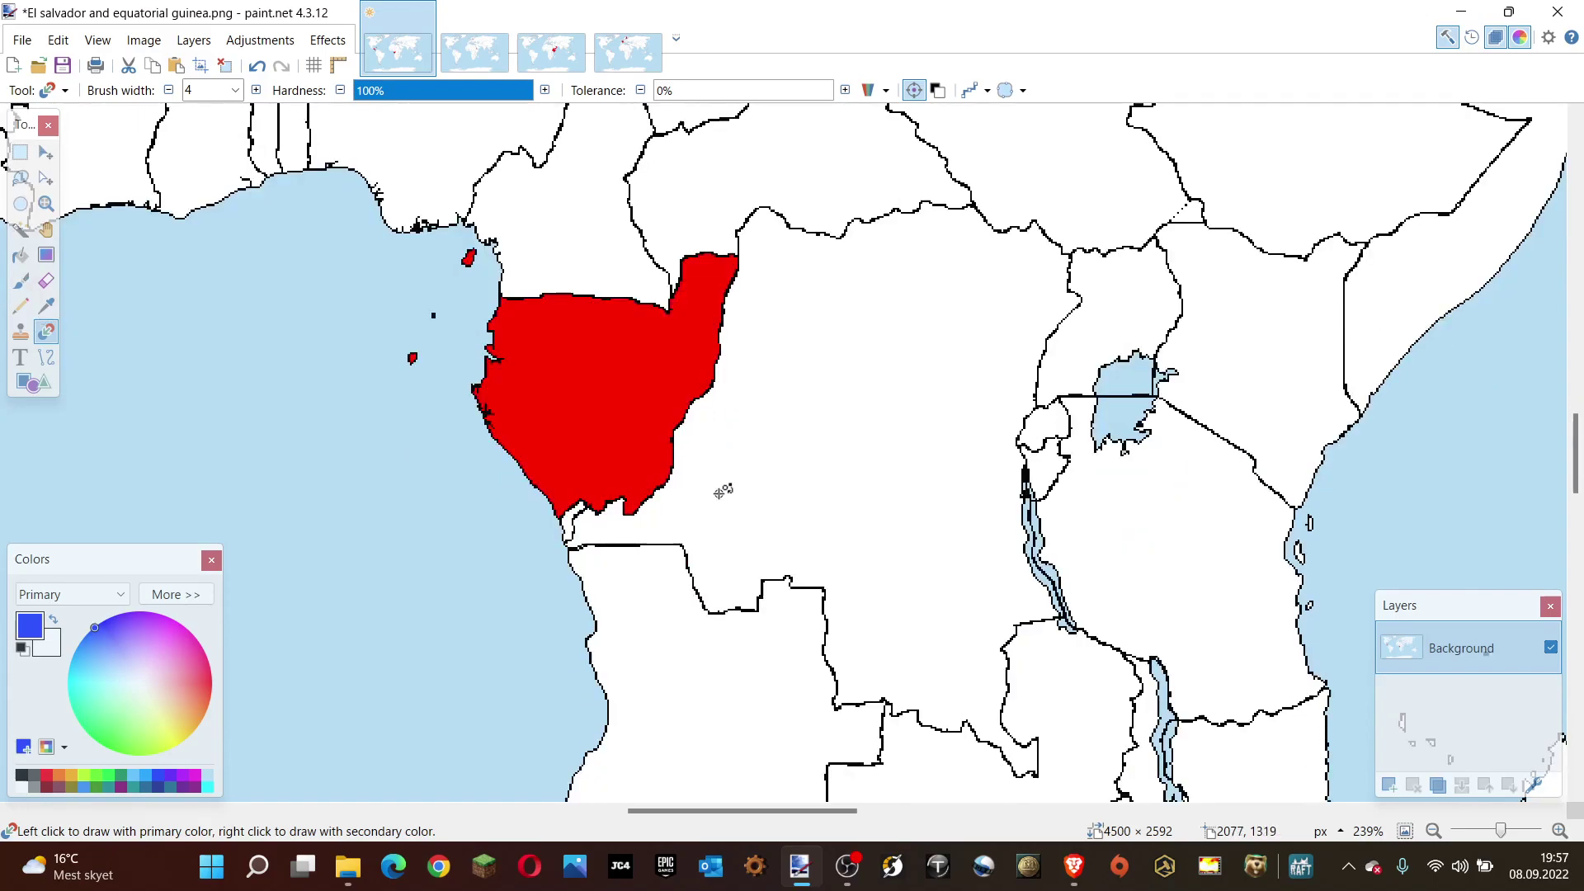
{"action": "key", "text": "f"}
{"action": "left_click", "coordinate": [779, 467]}
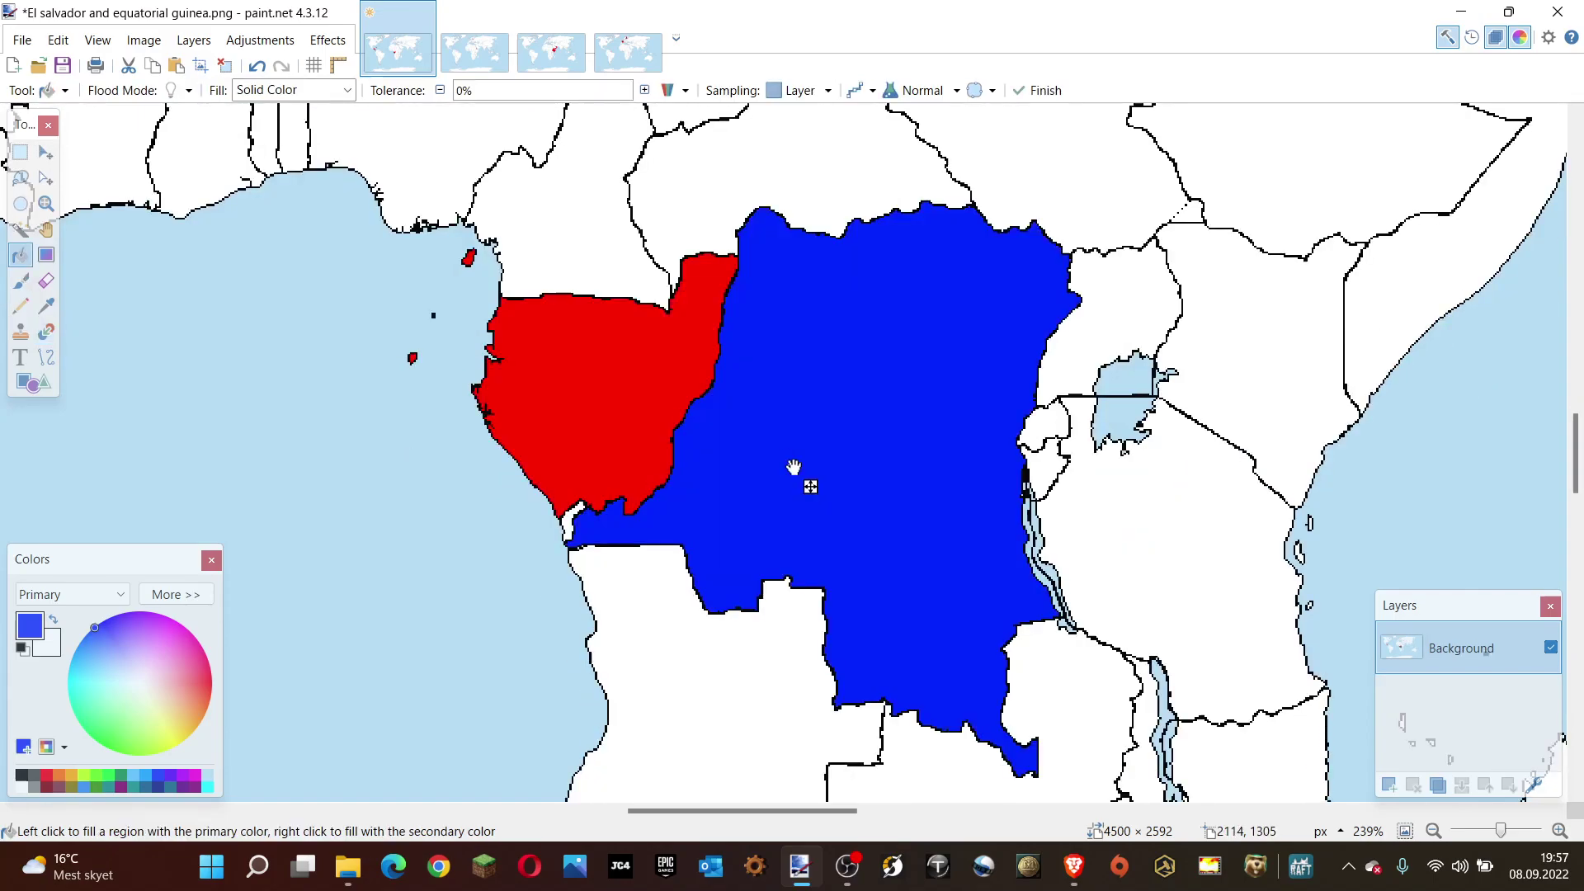
Recolor the blue country's southwestern corner and the lower strip along the red territory to orange with a 4 px Recolor brush.
{"action": "key", "text": "r"}
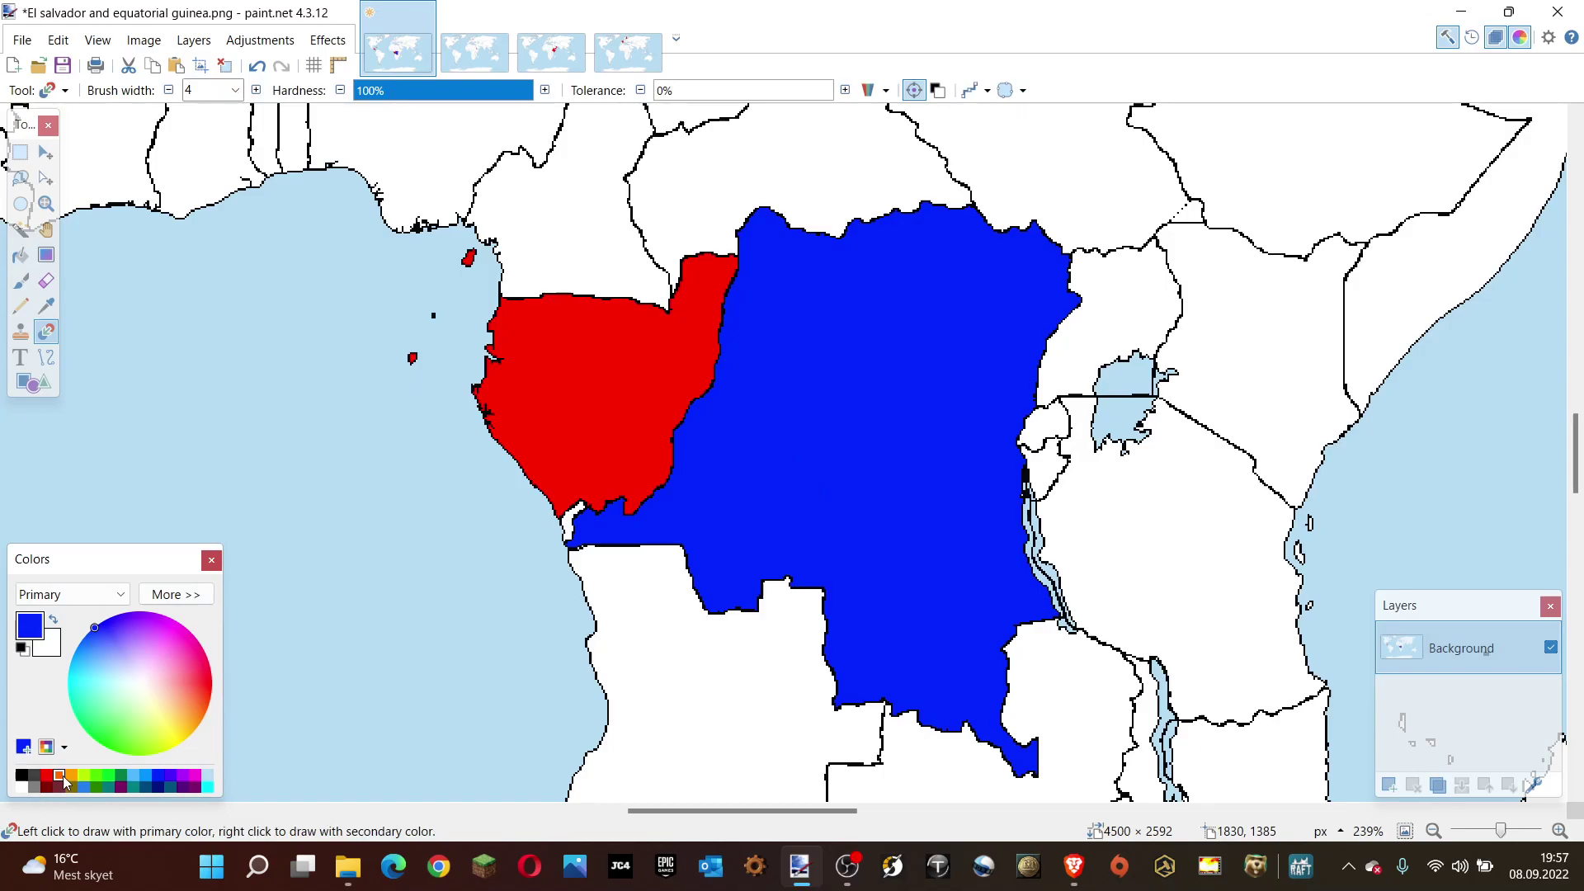
{"action": "left_click", "coordinate": [59, 774]}
{"action": "scroll", "coordinate": [702, 474], "scroll_direction": "up", "scroll_amount": 3}
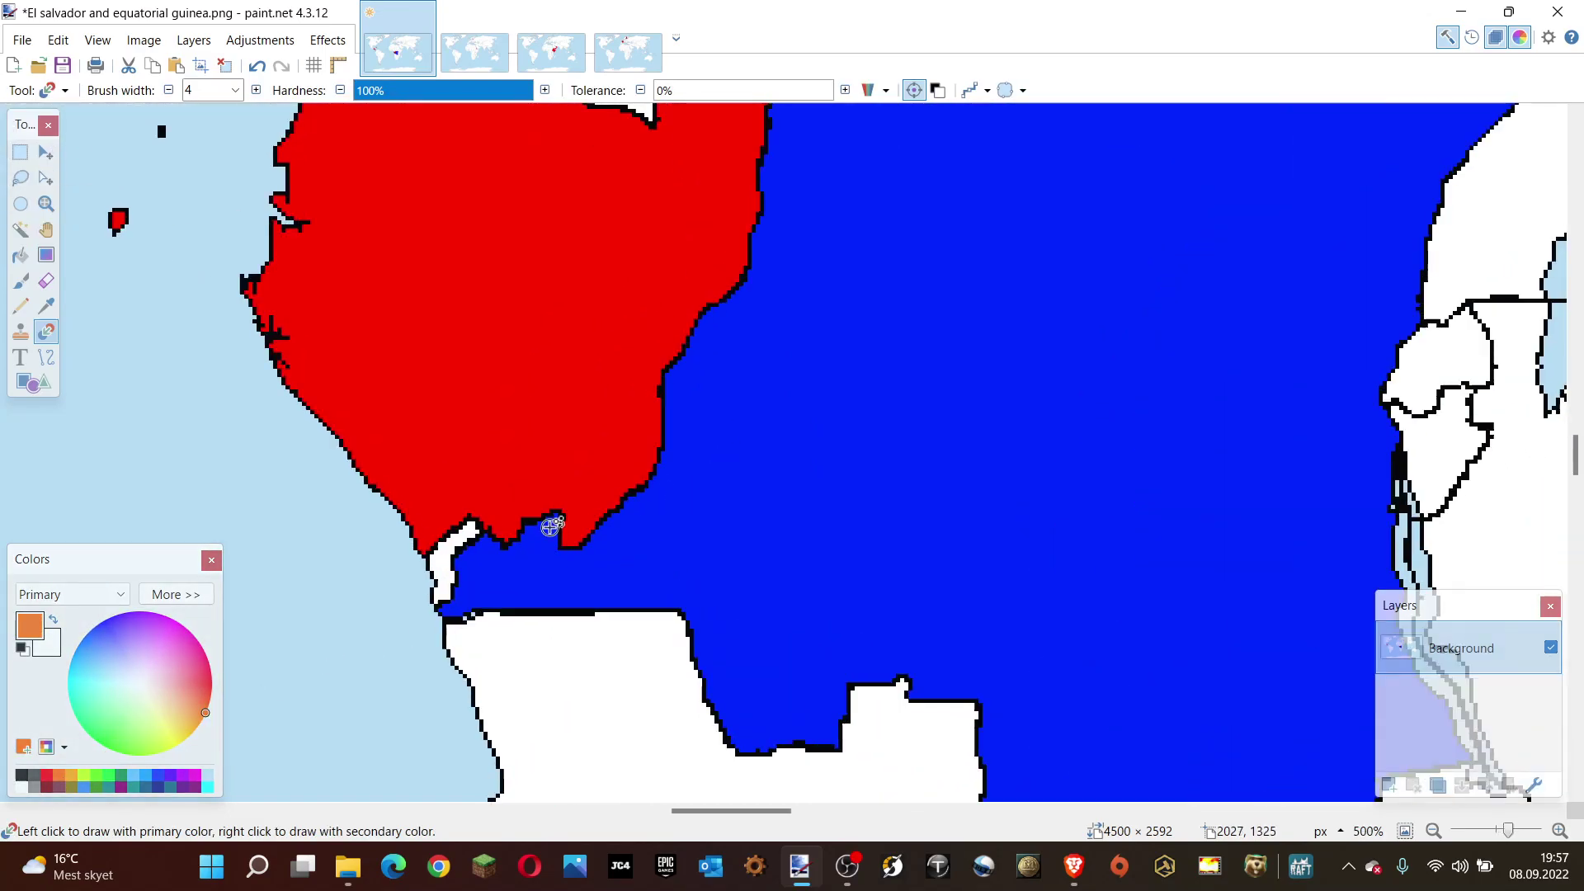
{"action": "mouse_move", "coordinate": [560, 519]}
{"action": "left_mouse_down"}
{"action": "mouse_move", "coordinate": [450, 555]}
{"action": "mouse_move", "coordinate": [455, 588]}
{"action": "mouse_move", "coordinate": [497, 546]}
{"action": "mouse_move", "coordinate": [483, 607]}
{"action": "mouse_move", "coordinate": [501, 640]}
{"action": "mouse_move", "coordinate": [557, 541]}
{"action": "mouse_move", "coordinate": [577, 536]}
{"action": "left_mouse_up"}
{"action": "scroll", "coordinate": [645, 429], "scroll_direction": "up", "scroll_amount": 3}
{"action": "mouse_move", "coordinate": [645, 430]}
{"action": "left_mouse_down"}
{"action": "mouse_move", "coordinate": [686, 475]}
{"action": "mouse_move", "coordinate": [645, 536]}
{"action": "left_mouse_up"}
{"action": "mouse_move", "coordinate": [643, 592]}
{"action": "left_mouse_down"}
{"action": "mouse_move", "coordinate": [667, 561]}
{"action": "mouse_move", "coordinate": [563, 681]}
{"action": "mouse_move", "coordinate": [545, 730]}
{"action": "mouse_move", "coordinate": [606, 677]}
{"action": "mouse_move", "coordinate": [565, 730]}
{"action": "mouse_move", "coordinate": [636, 629]}
{"action": "mouse_move", "coordinate": [590, 719]}
{"action": "left_mouse_up"}
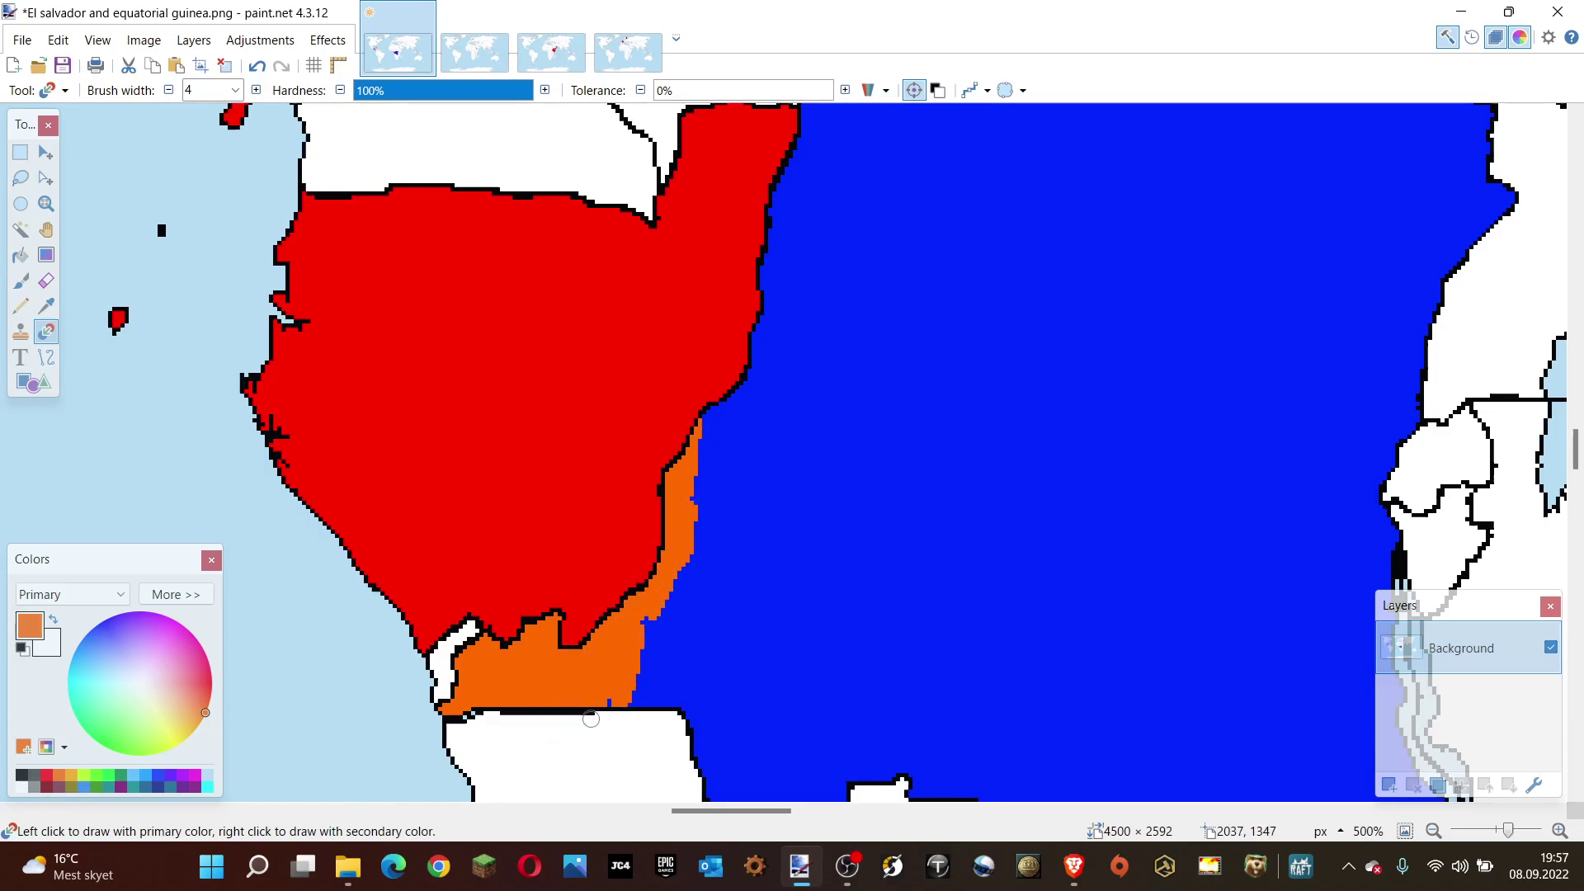
{"action": "mouse_move", "coordinate": [635, 641]}
{"action": "left_mouse_down"}
{"action": "mouse_move", "coordinate": [635, 701]}
{"action": "mouse_move", "coordinate": [666, 652]}
{"action": "mouse_move", "coordinate": [689, 660]}
{"action": "mouse_move", "coordinate": [656, 704]}
{"action": "left_mouse_up"}
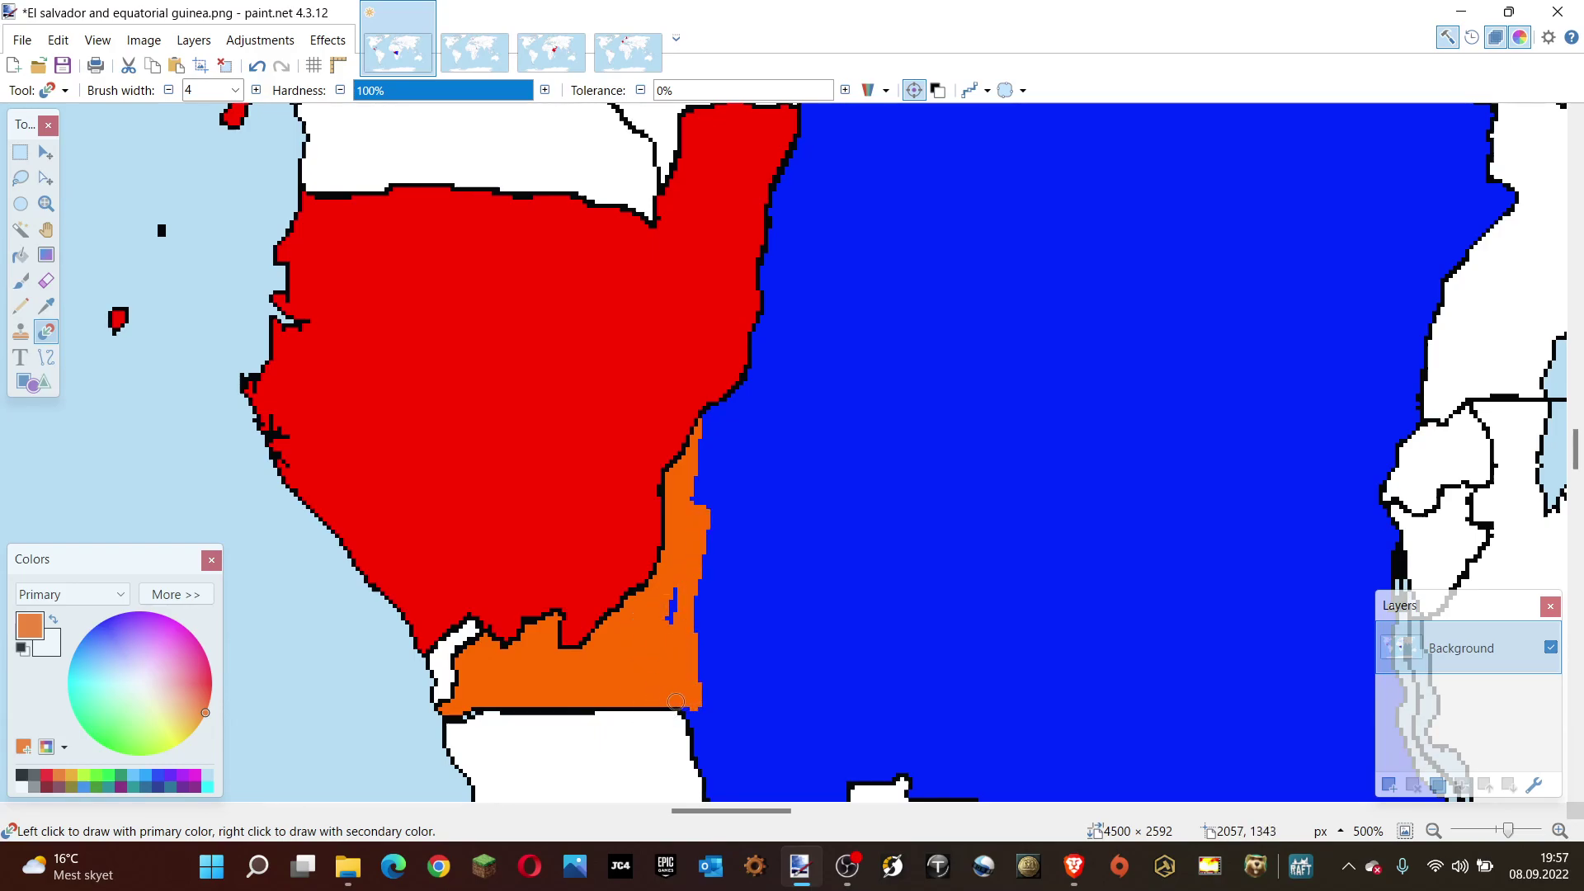
{"action": "left_click_drag", "start_coordinate": [678, 550], "coordinate": [706, 426]}
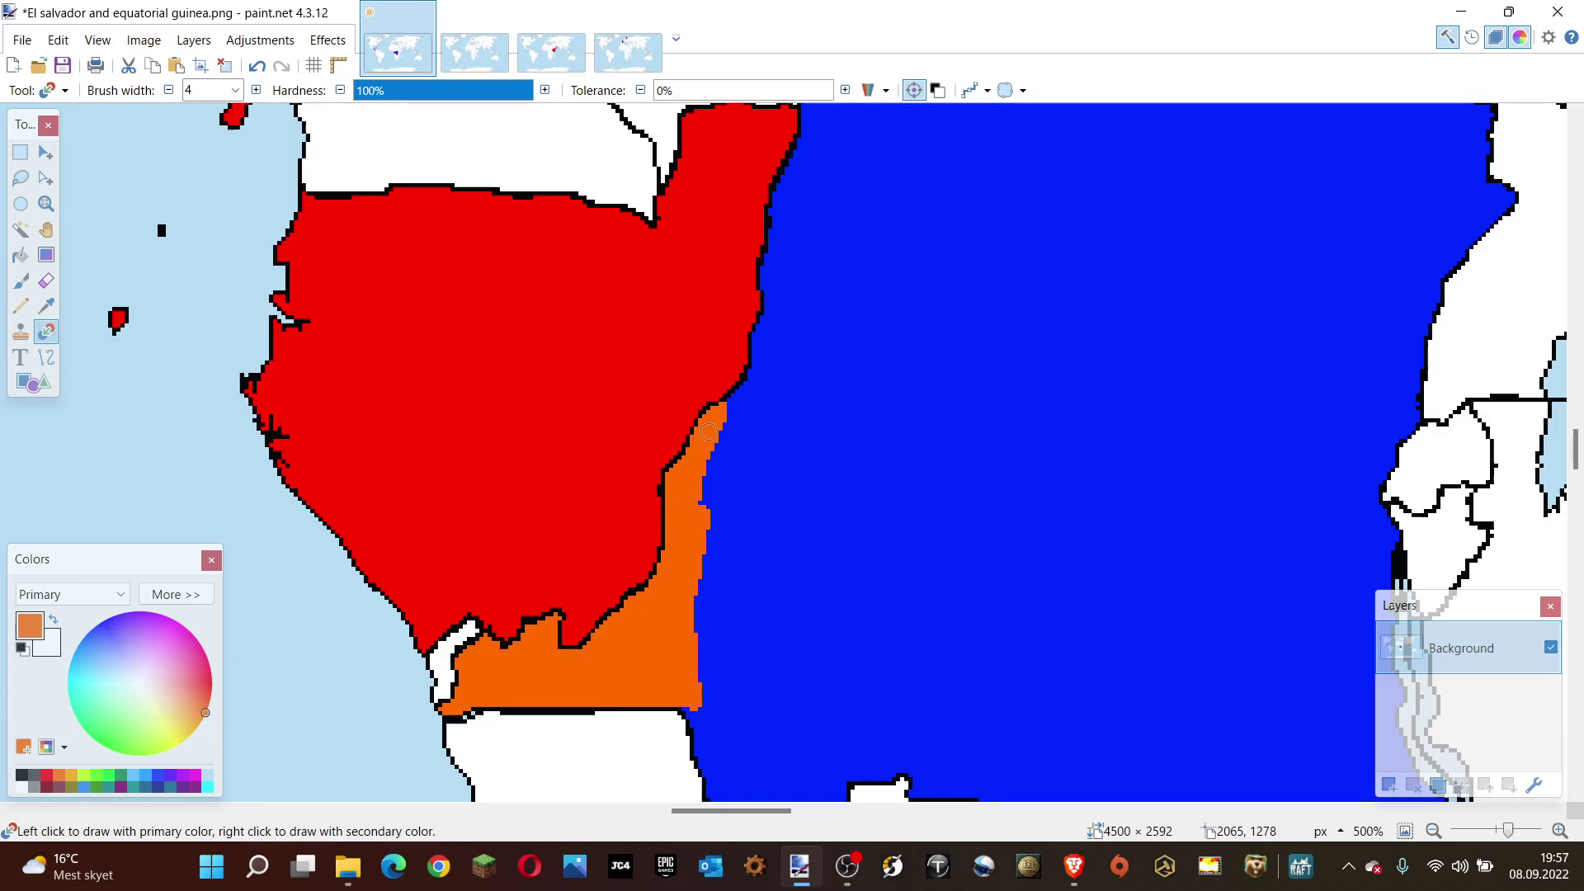
Extend the orange strip north along the red border, covering and widening it across the blue country's northwestern corner.
{"action": "scroll", "coordinate": [663, 537], "scroll_direction": "up", "scroll_amount": 1}
{"action": "mouse_move", "coordinate": [728, 495]}
{"action": "left_mouse_down"}
{"action": "mouse_move", "coordinate": [780, 375]}
{"action": "mouse_move", "coordinate": [742, 450]}
{"action": "mouse_move", "coordinate": [762, 425]}
{"action": "mouse_move", "coordinate": [778, 290]}
{"action": "mouse_move", "coordinate": [842, 131]}
{"action": "left_mouse_up"}
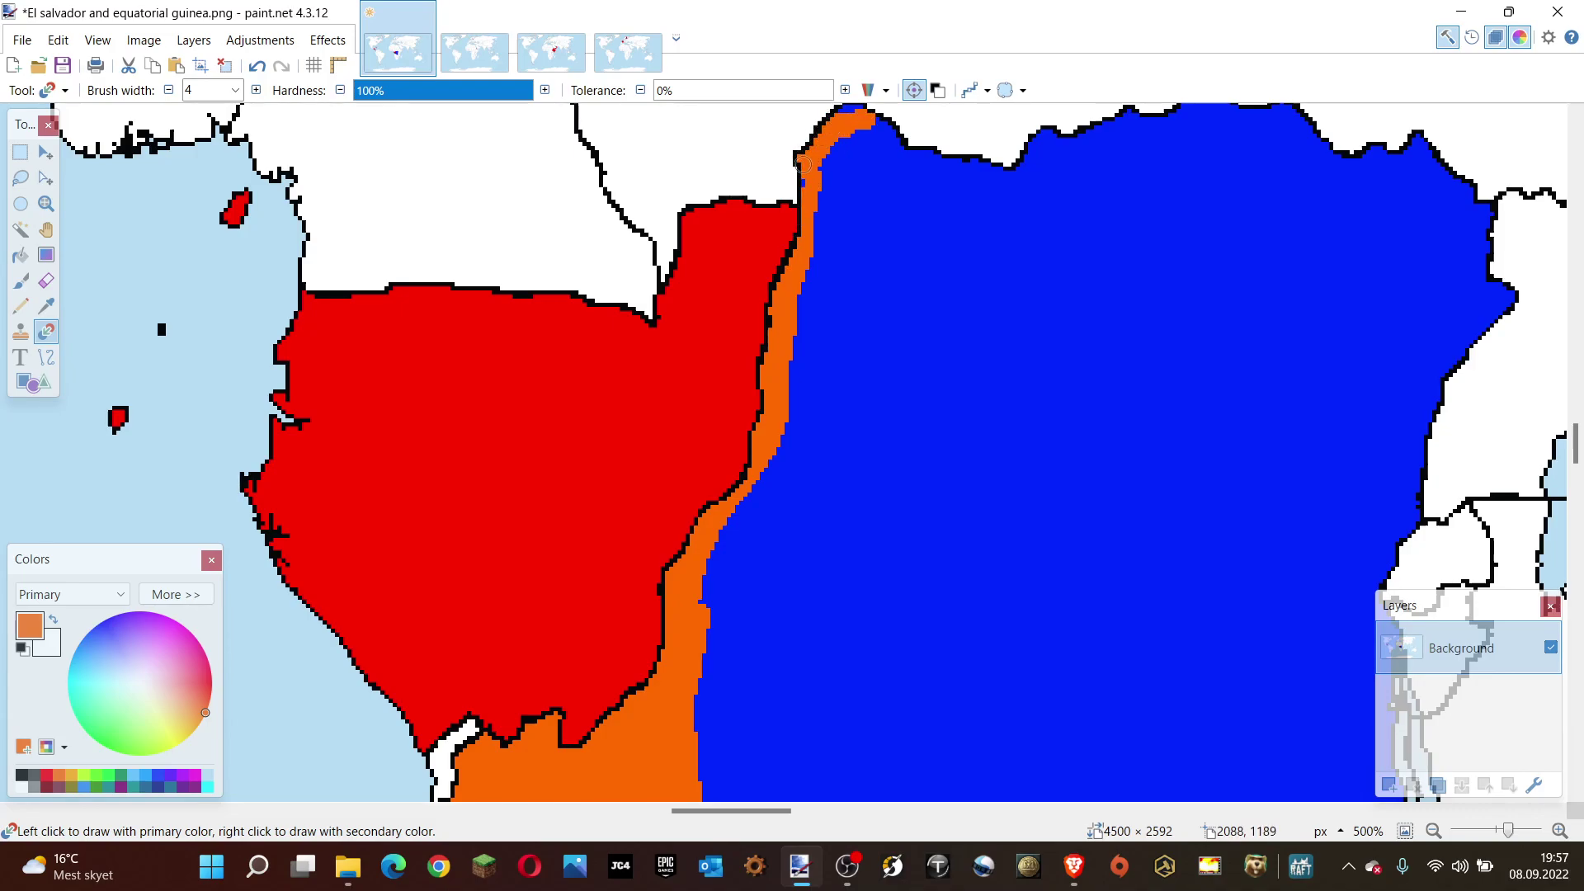
{"action": "scroll", "coordinate": [851, 165], "scroll_direction": "up", "scroll_amount": 2}
{"action": "mouse_move", "coordinate": [855, 211]}
{"action": "left_mouse_down"}
{"action": "mouse_move", "coordinate": [854, 247]}
{"action": "mouse_move", "coordinate": [888, 213]}
{"action": "mouse_move", "coordinate": [827, 285]}
{"action": "mouse_move", "coordinate": [841, 249]}
{"action": "mouse_move", "coordinate": [825, 338]}
{"action": "mouse_move", "coordinate": [907, 281]}
{"action": "mouse_move", "coordinate": [850, 275]}
{"action": "mouse_move", "coordinate": [860, 325]}
{"action": "mouse_move", "coordinate": [825, 376]}
{"action": "mouse_move", "coordinate": [881, 306]}
{"action": "left_mouse_up"}
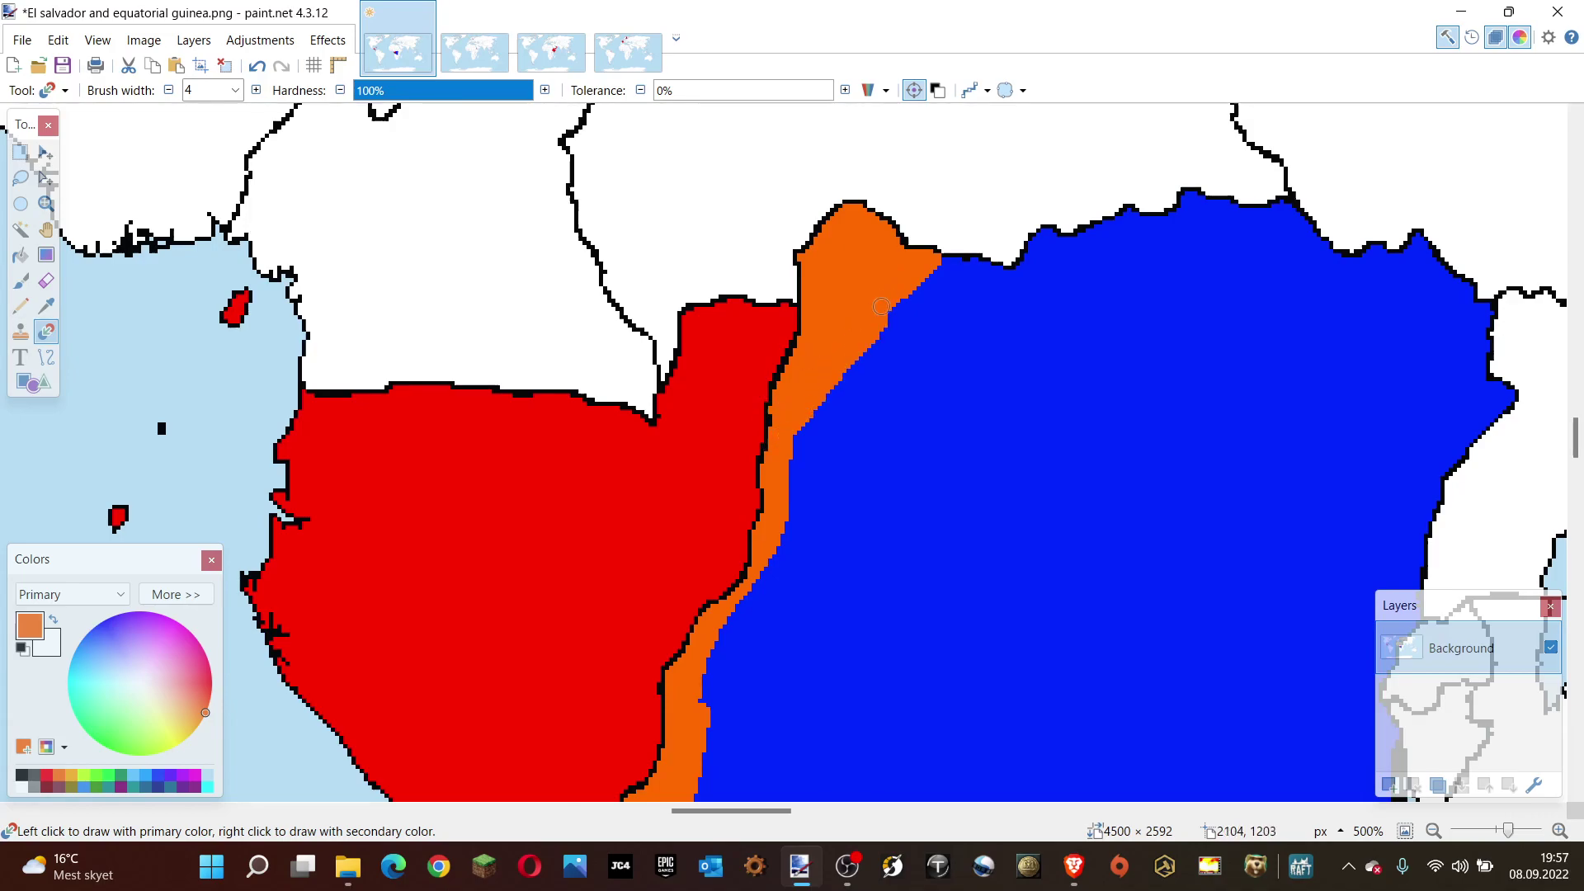
{"action": "mouse_move", "coordinate": [862, 381]}
{"action": "left_mouse_down"}
{"action": "mouse_move", "coordinate": [794, 444]}
{"action": "mouse_move", "coordinate": [786, 477]}
{"action": "left_mouse_up"}
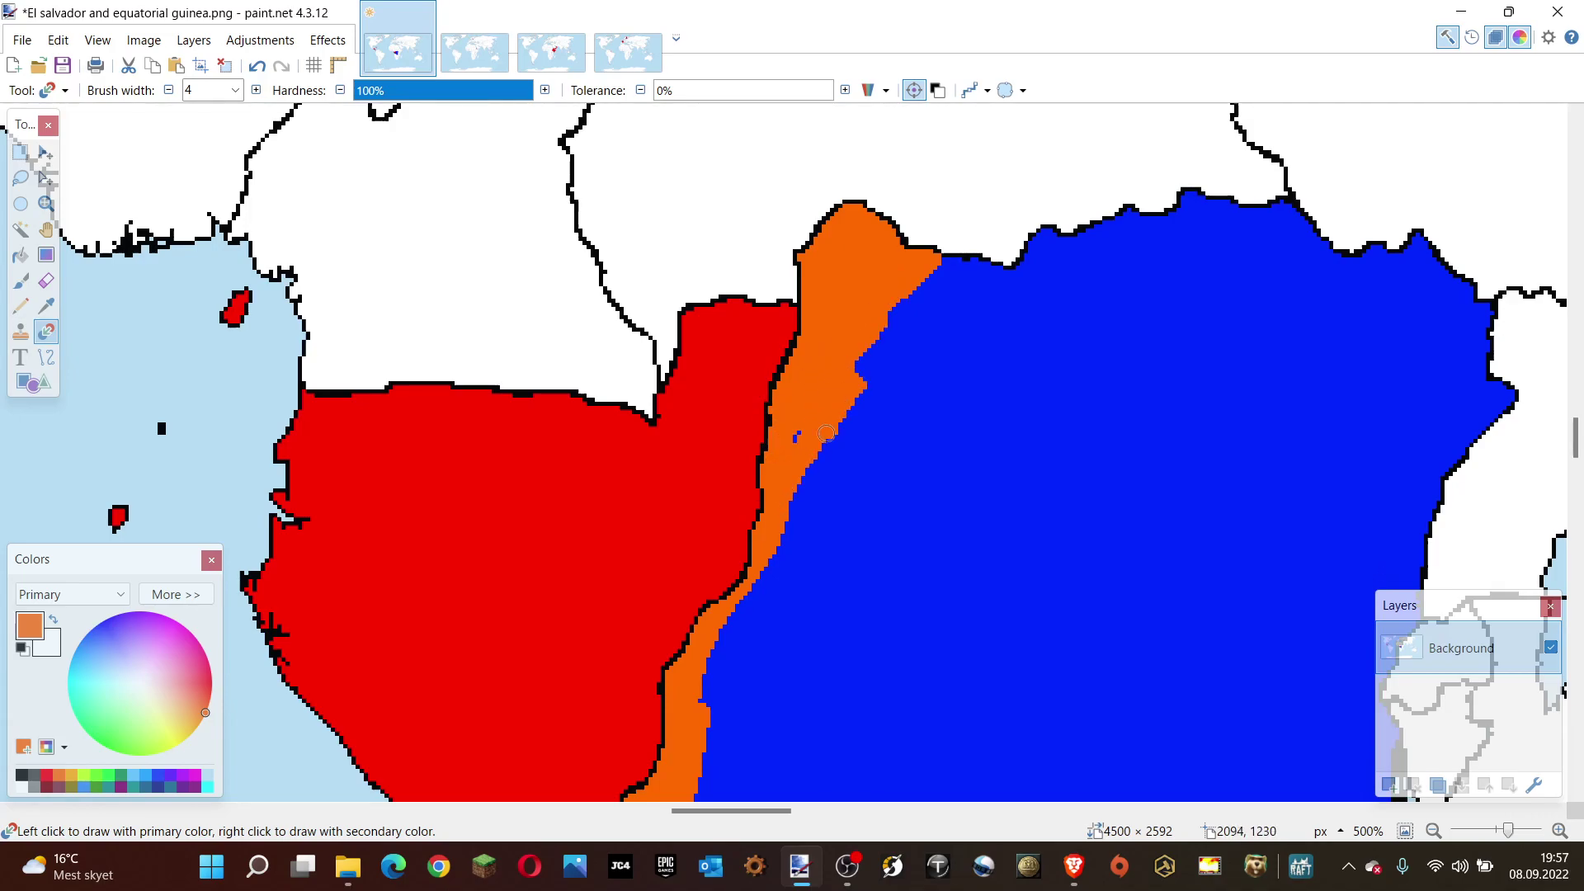
{"action": "mouse_move", "coordinate": [882, 317]}
{"action": "left_mouse_down"}
{"action": "mouse_move", "coordinate": [863, 376]}
{"action": "mouse_move", "coordinate": [869, 331]}
{"action": "left_mouse_up"}
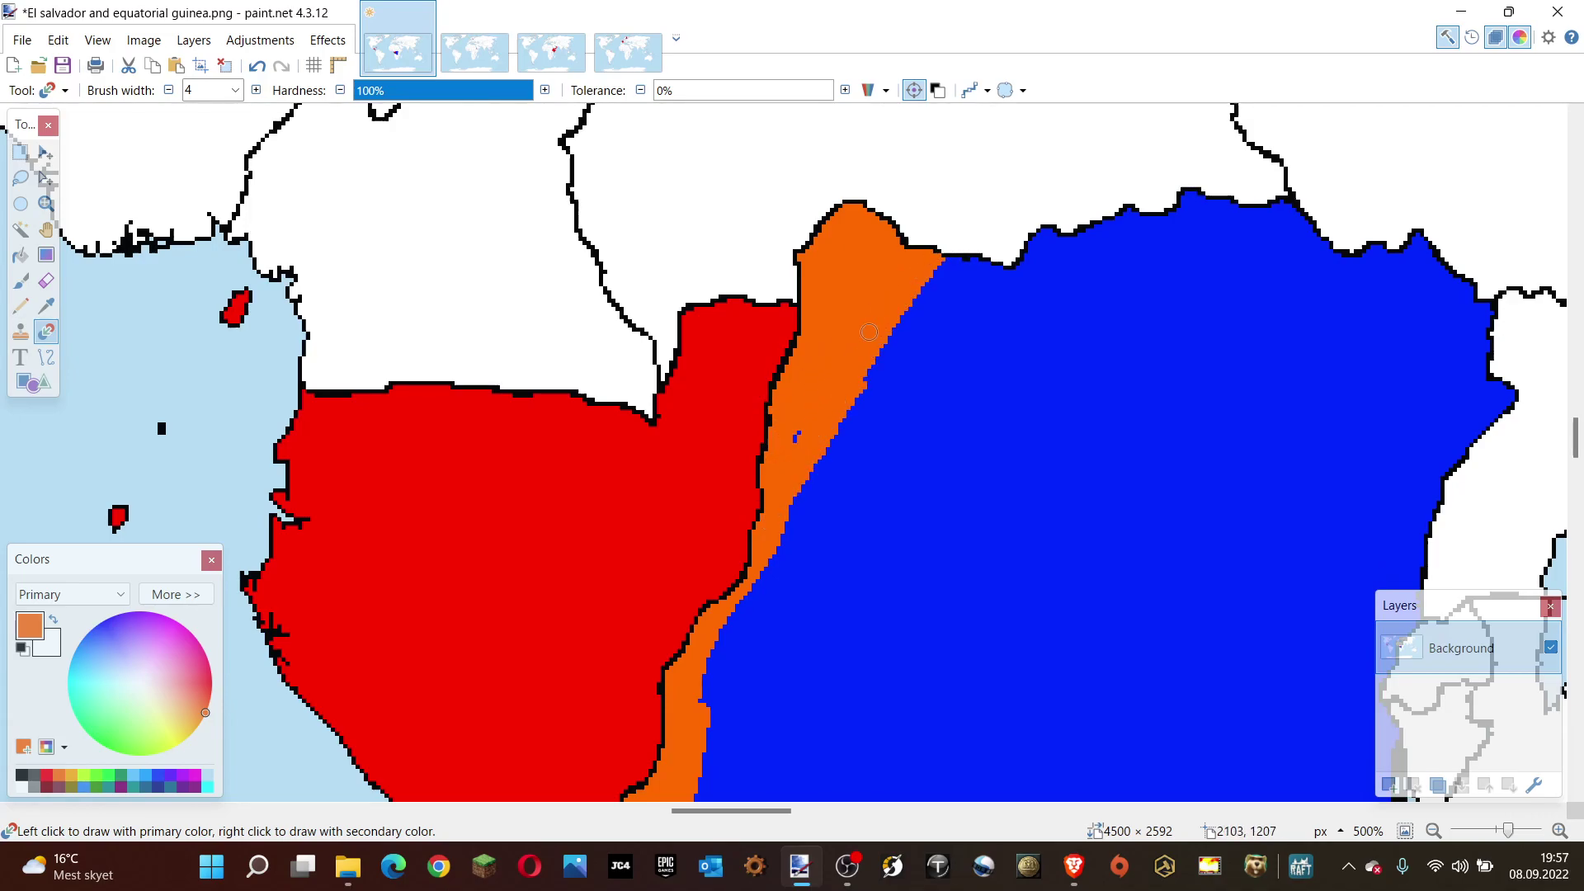
{"action": "scroll", "coordinate": [796, 462], "scroll_direction": "down", "scroll_amount": 1}
{"action": "left_click_drag", "start_coordinate": [778, 449], "coordinate": [711, 578]}
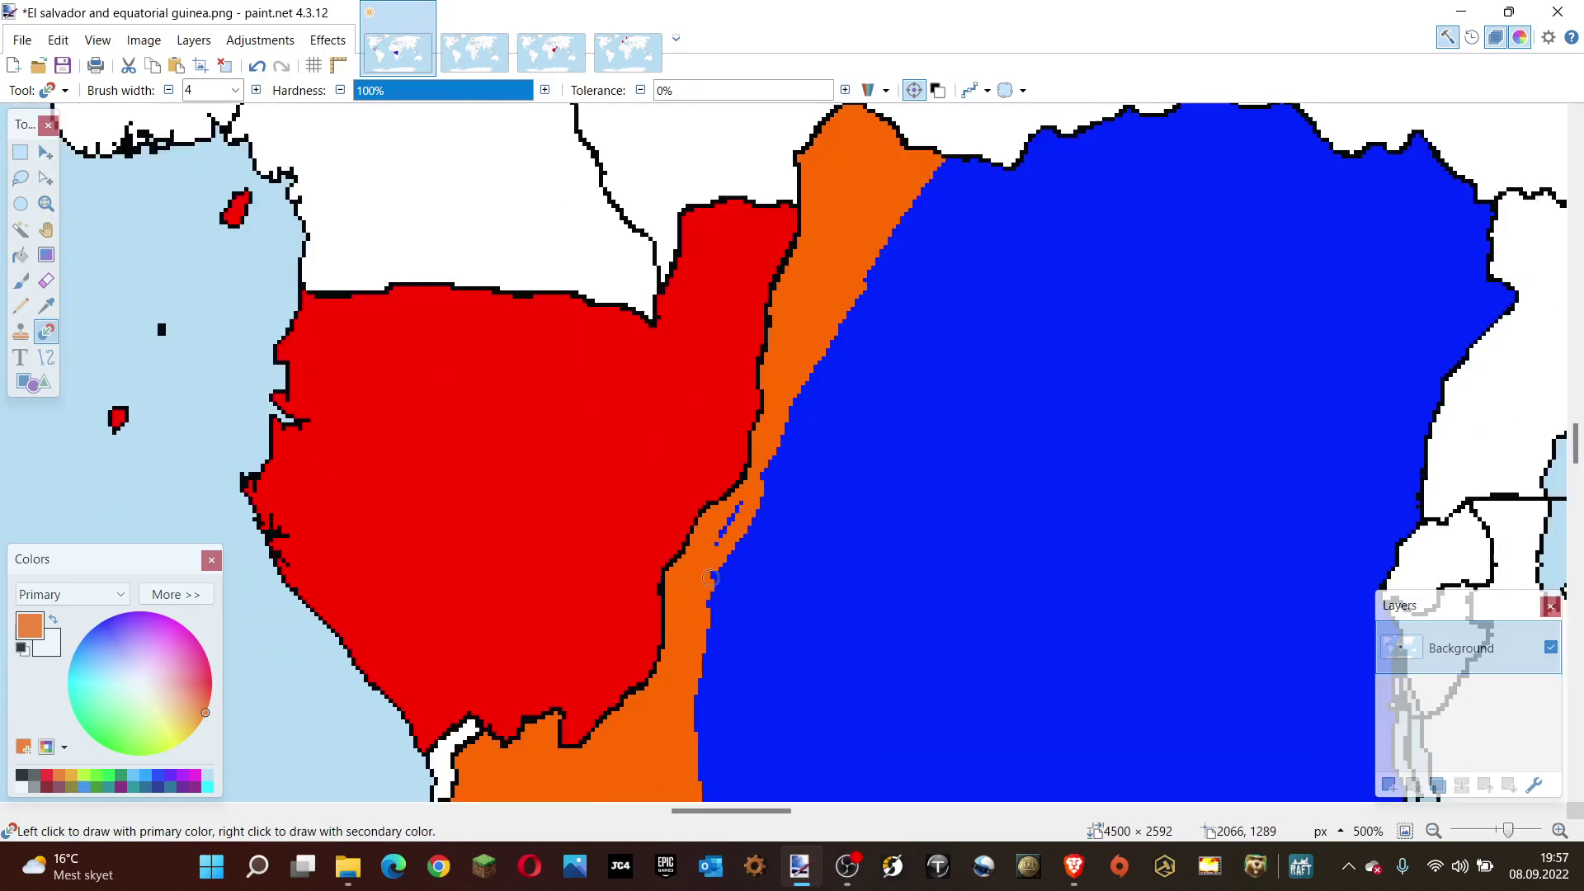
Recolor an orange band from the western strip across the northern blue area to the eastern border, closing the gap beside the northwestern corner.
{"action": "mouse_move", "coordinate": [692, 636]}
{"action": "left_mouse_down"}
{"action": "mouse_move", "coordinate": [850, 369]}
{"action": "mouse_move", "coordinate": [768, 495]}
{"action": "mouse_move", "coordinate": [717, 522]}
{"action": "mouse_move", "coordinate": [877, 363]}
{"action": "mouse_move", "coordinate": [940, 326]}
{"action": "mouse_move", "coordinate": [770, 479]}
{"action": "left_mouse_up"}
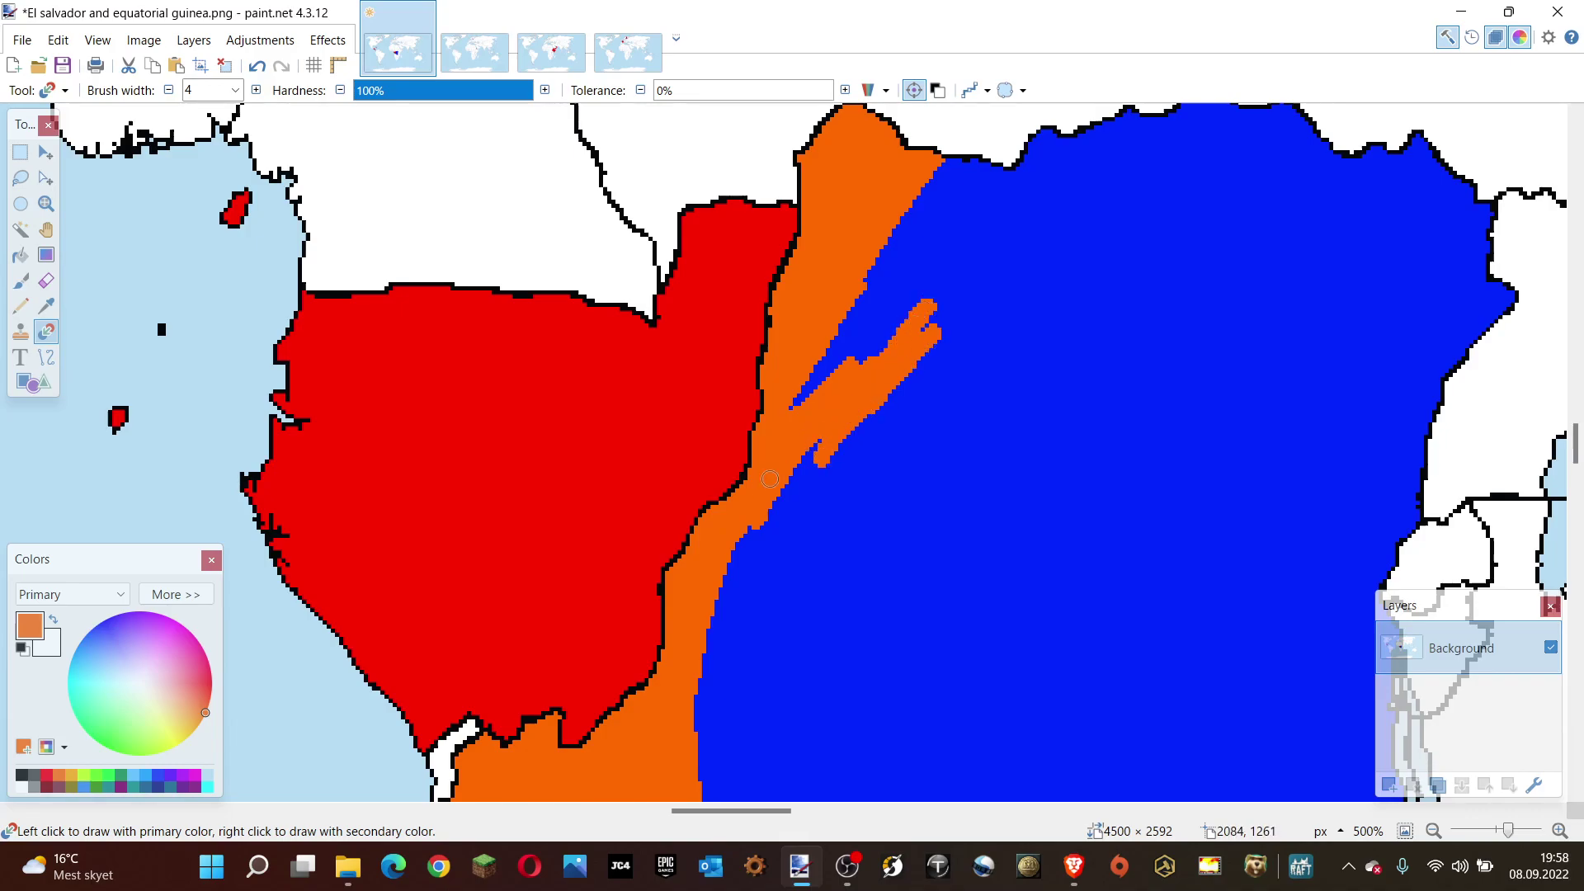
{"action": "mouse_move", "coordinate": [831, 416]}
{"action": "left_mouse_down"}
{"action": "mouse_move", "coordinate": [779, 504]}
{"action": "mouse_move", "coordinate": [959, 321]}
{"action": "mouse_move", "coordinate": [932, 284]}
{"action": "mouse_move", "coordinate": [1031, 262]}
{"action": "mouse_move", "coordinate": [954, 321]}
{"action": "mouse_move", "coordinate": [1073, 271]}
{"action": "mouse_move", "coordinate": [995, 282]}
{"action": "mouse_move", "coordinate": [1275, 272]}
{"action": "mouse_move", "coordinate": [1506, 312]}
{"action": "left_mouse_up"}
{"action": "scroll", "coordinate": [1540, 314], "scroll_direction": "right", "scroll_amount": 3}
{"action": "mouse_move", "coordinate": [1219, 290]}
{"action": "left_mouse_down"}
{"action": "mouse_move", "coordinate": [1064, 269]}
{"action": "mouse_move", "coordinate": [671, 277]}
{"action": "left_mouse_up"}
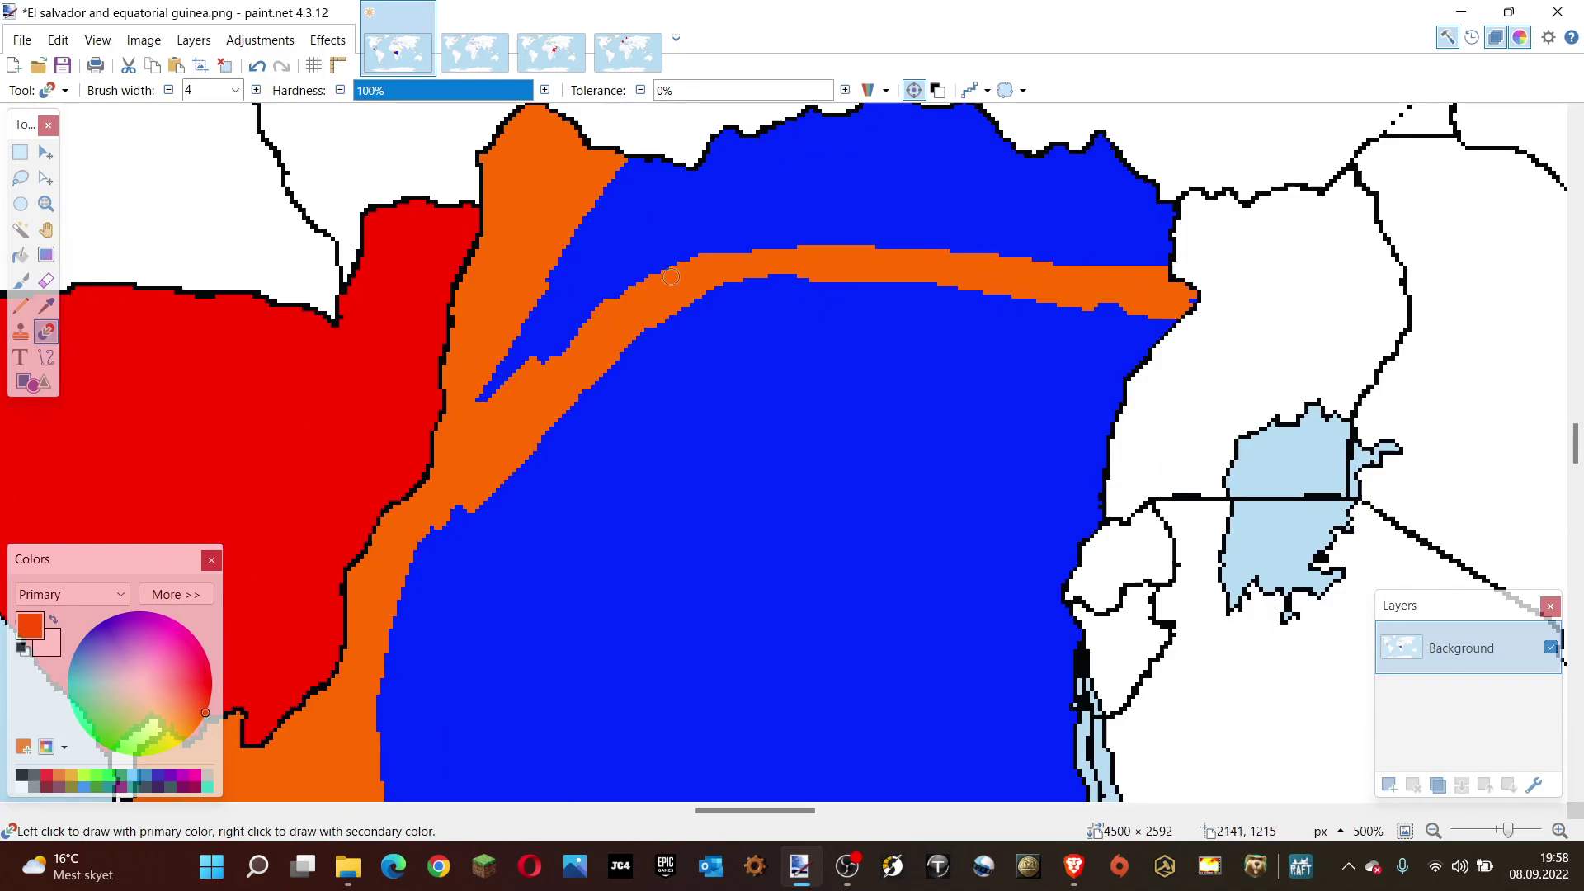
{"action": "mouse_move", "coordinate": [556, 389]}
{"action": "left_mouse_down"}
{"action": "mouse_move", "coordinate": [533, 355]}
{"action": "mouse_move", "coordinate": [604, 330]}
{"action": "mouse_move", "coordinate": [532, 330]}
{"action": "mouse_move", "coordinate": [578, 276]}
{"action": "mouse_move", "coordinate": [672, 255]}
{"action": "left_mouse_up"}
{"action": "left_click_drag", "start_coordinate": [534, 270], "coordinate": [625, 247]}
{"action": "mouse_move", "coordinate": [773, 265]}
{"action": "left_mouse_down"}
{"action": "mouse_move", "coordinate": [933, 246]}
{"action": "mouse_move", "coordinate": [1202, 252]}
{"action": "mouse_move", "coordinate": [1166, 213]}
{"action": "left_mouse_up"}
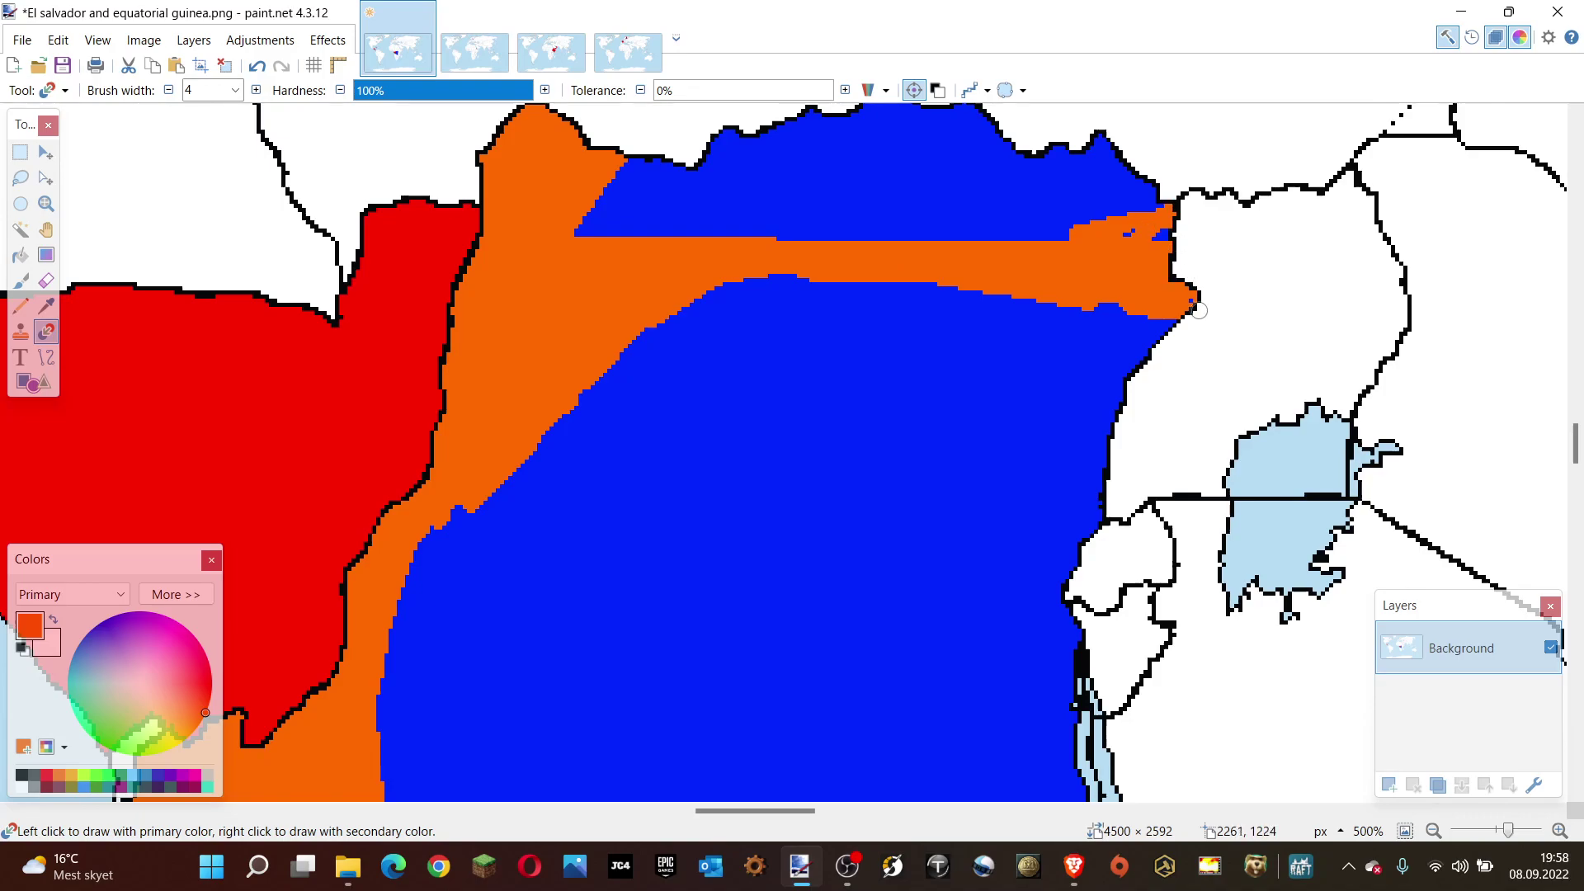
{"action": "mouse_move", "coordinate": [1199, 311]}
{"action": "left_mouse_down"}
{"action": "mouse_move", "coordinate": [1098, 219]}
{"action": "mouse_move", "coordinate": [1086, 239]}
{"action": "mouse_move", "coordinate": [1167, 288]}
{"action": "left_mouse_up"}
Recolor the remaining blue above the band, up to the country's northern border, to orange.
{"action": "scroll", "coordinate": [1127, 263], "scroll_direction": "up", "scroll_amount": 2}
{"action": "mouse_move", "coordinate": [1069, 207]}
{"action": "left_mouse_down"}
{"action": "mouse_move", "coordinate": [1119, 297]}
{"action": "mouse_move", "coordinate": [1198, 327]}
{"action": "mouse_move", "coordinate": [1054, 248]}
{"action": "mouse_move", "coordinate": [1078, 242]}
{"action": "mouse_move", "coordinate": [1036, 313]}
{"action": "mouse_move", "coordinate": [1015, 281]}
{"action": "mouse_move", "coordinate": [999, 330]}
{"action": "mouse_move", "coordinate": [1023, 333]}
{"action": "mouse_move", "coordinate": [668, 326]}
{"action": "mouse_move", "coordinate": [759, 330]}
{"action": "left_mouse_up"}
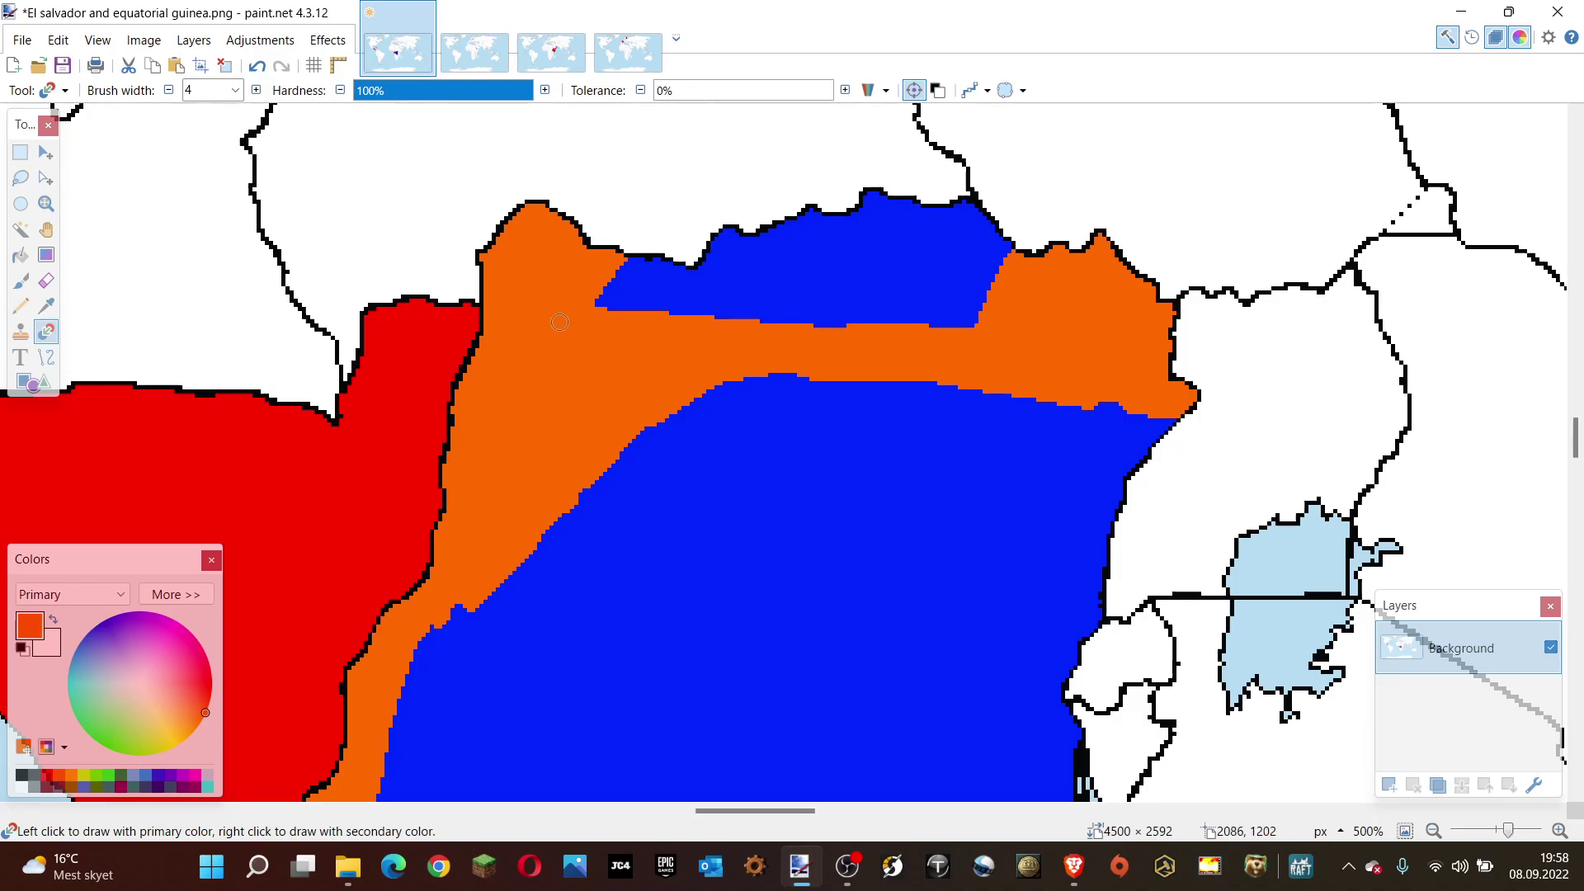
{"action": "left_click_drag", "start_coordinate": [560, 321], "coordinate": [684, 316]}
{"action": "mouse_move", "coordinate": [578, 255]}
{"action": "left_mouse_down"}
{"action": "mouse_move", "coordinate": [652, 285]}
{"action": "mouse_move", "coordinate": [686, 232]}
{"action": "mouse_move", "coordinate": [685, 289]}
{"action": "mouse_move", "coordinate": [658, 267]}
{"action": "mouse_move", "coordinate": [830, 325]}
{"action": "mouse_move", "coordinate": [1020, 298]}
{"action": "left_mouse_up"}
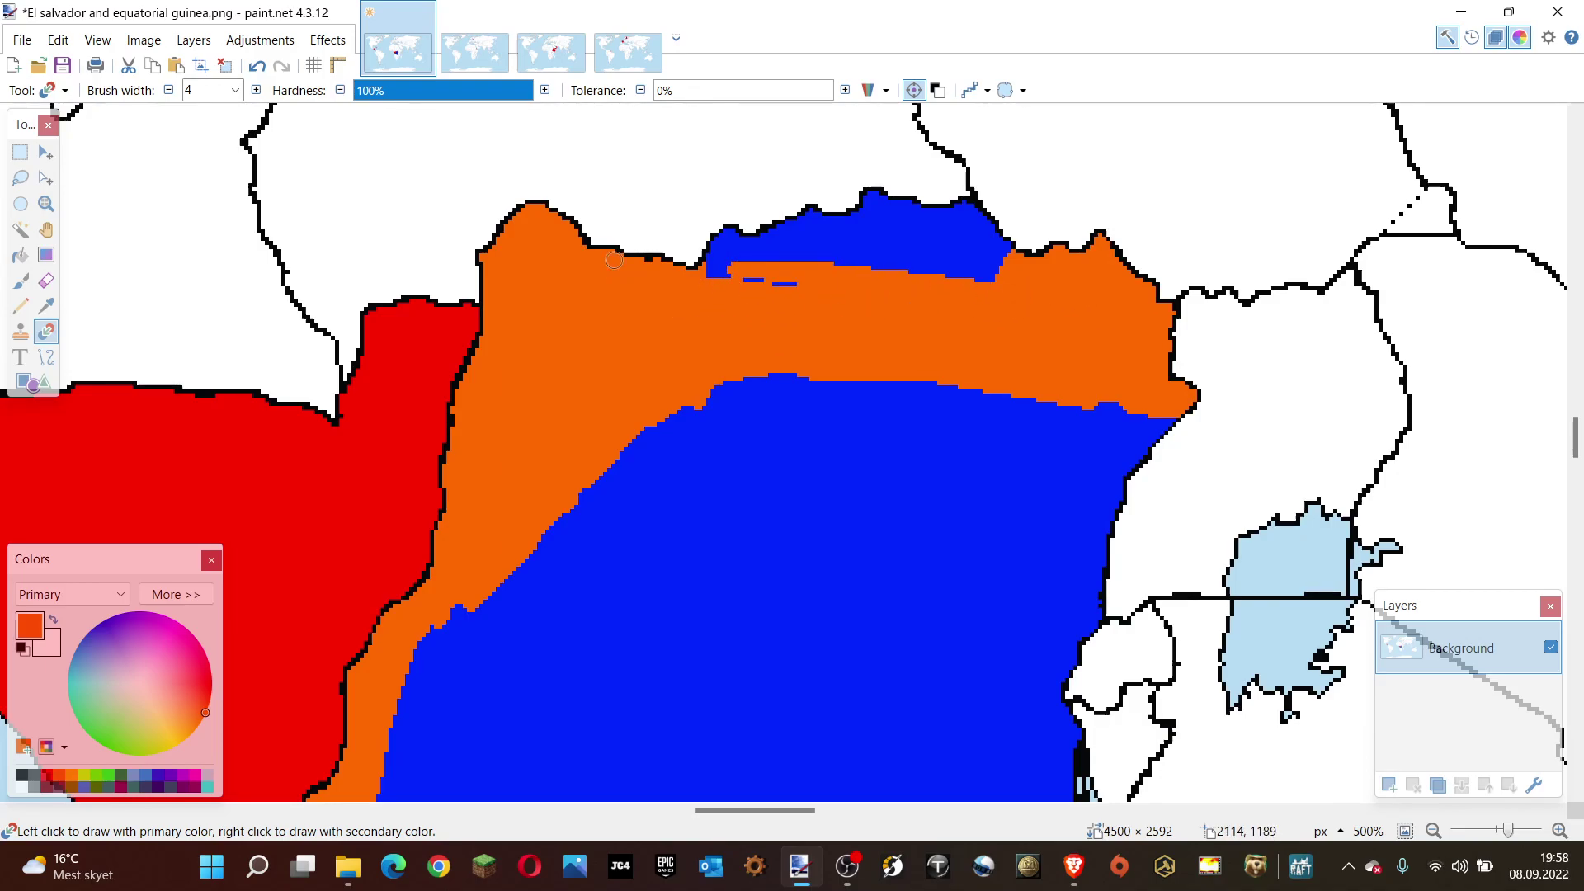
{"action": "mouse_move", "coordinate": [614, 260]}
{"action": "left_mouse_down"}
{"action": "mouse_move", "coordinate": [743, 277]}
{"action": "mouse_move", "coordinate": [937, 263]}
{"action": "mouse_move", "coordinate": [753, 227]}
{"action": "mouse_move", "coordinate": [701, 199]}
{"action": "mouse_move", "coordinate": [767, 227]}
{"action": "mouse_move", "coordinate": [867, 226]}
{"action": "mouse_move", "coordinate": [895, 206]}
{"action": "mouse_move", "coordinate": [802, 196]}
{"action": "mouse_move", "coordinate": [1018, 220]}
{"action": "mouse_move", "coordinate": [859, 247]}
{"action": "mouse_move", "coordinate": [1050, 250]}
{"action": "left_mouse_up"}
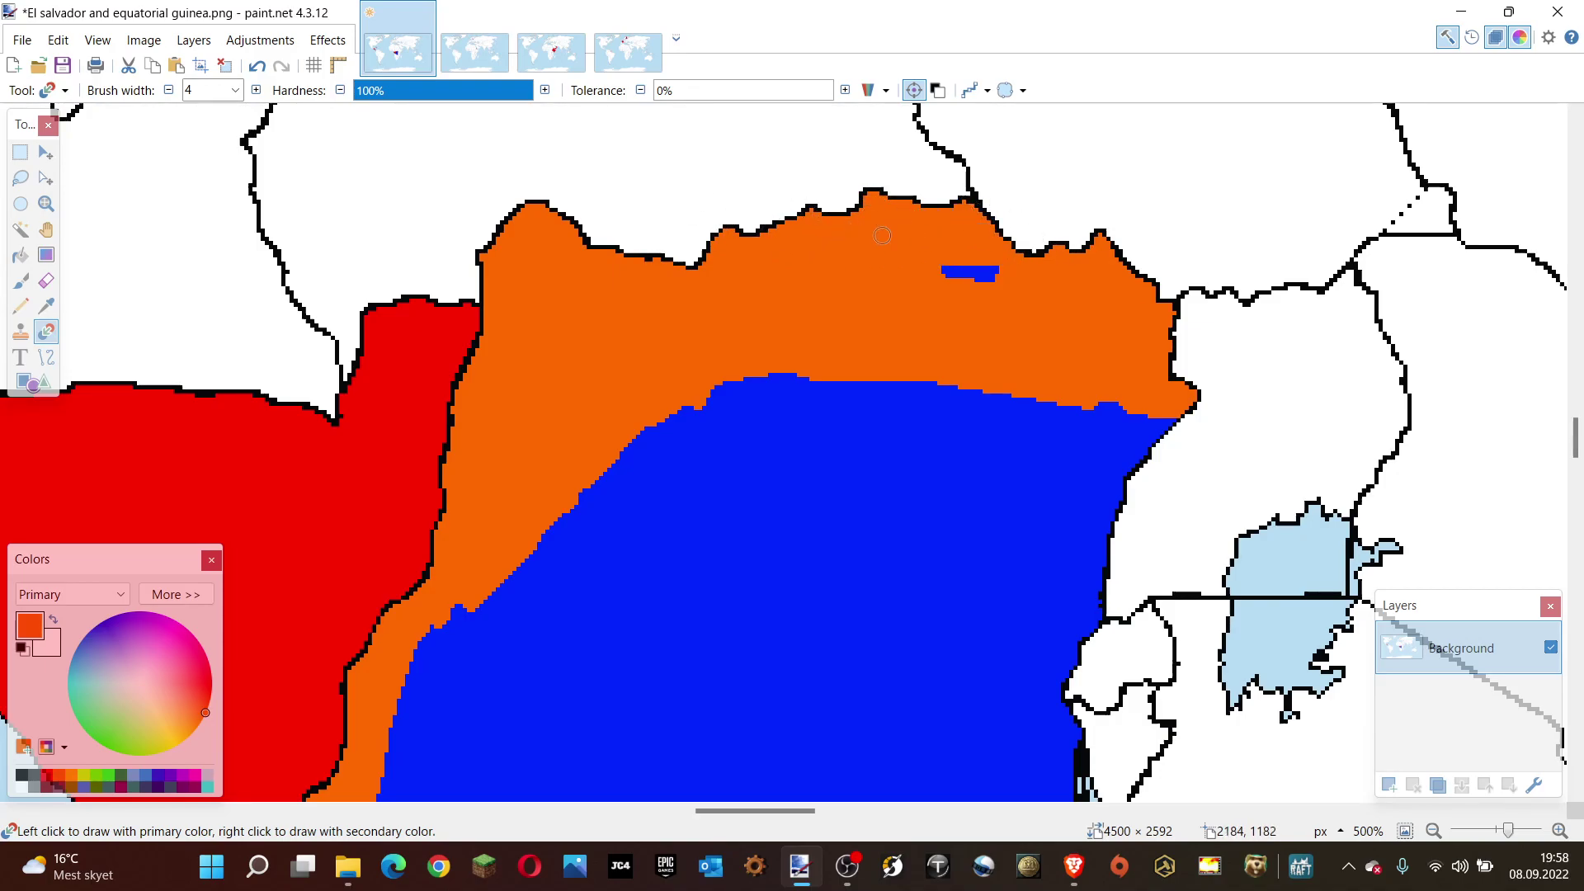
{"action": "left_click_drag", "start_coordinate": [882, 235], "coordinate": [941, 273]}
Push the orange edge further into the blue from the north and west, and recolor the southwestern pocket orange.
{"action": "scroll", "coordinate": [1010, 270], "scroll_direction": "down", "scroll_amount": 2}
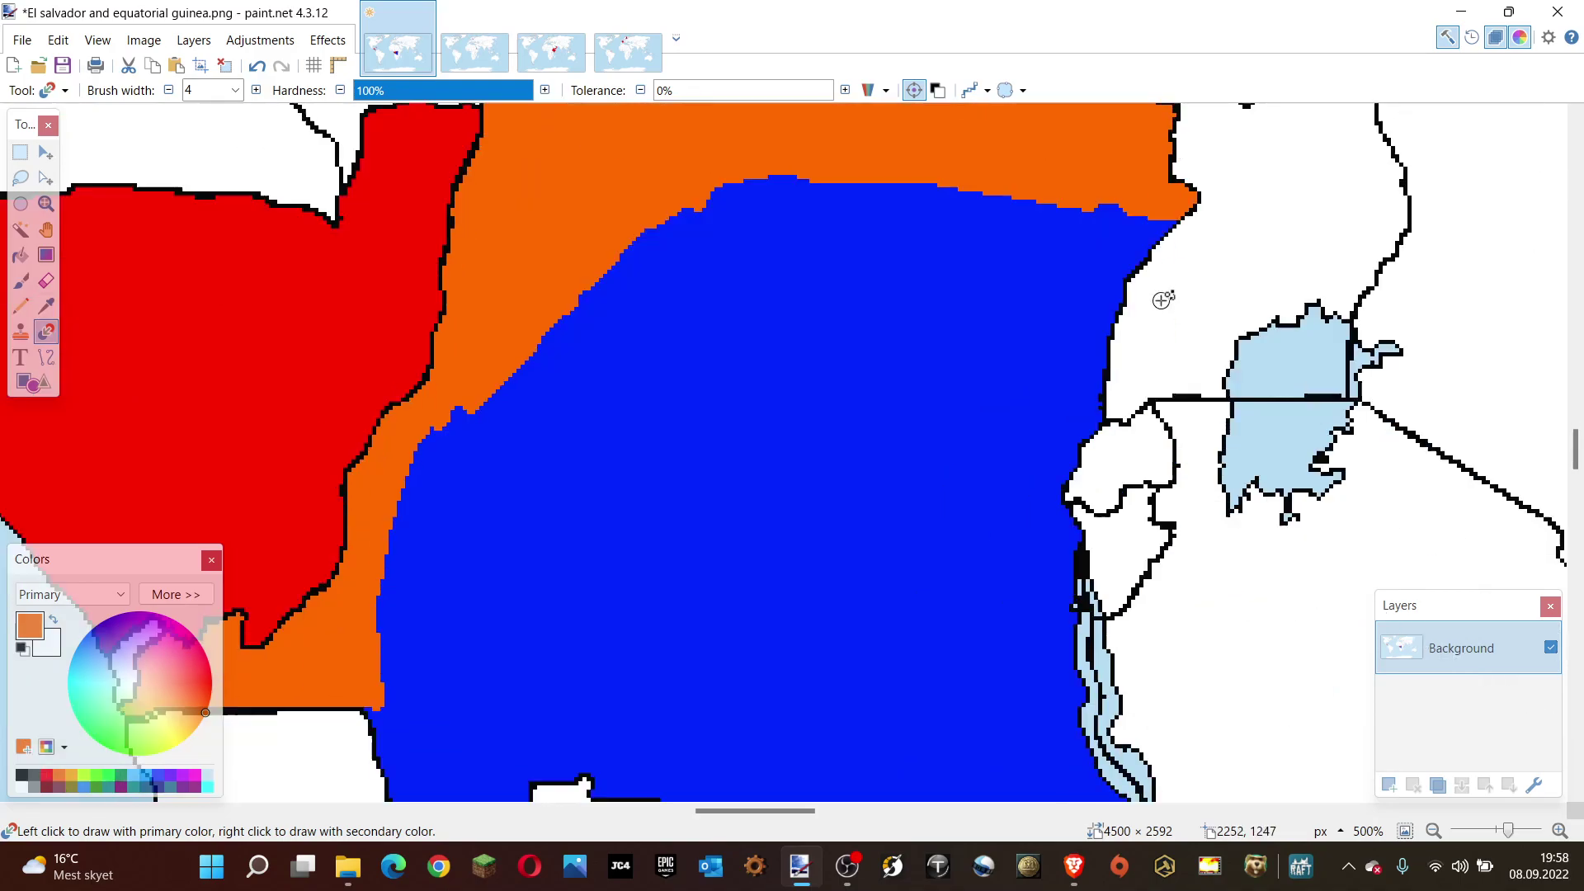
{"action": "mouse_move", "coordinate": [998, 194]}
{"action": "left_mouse_down"}
{"action": "mouse_move", "coordinate": [1160, 244]}
{"action": "mouse_move", "coordinate": [1169, 288]}
{"action": "mouse_move", "coordinate": [928, 197]}
{"action": "mouse_move", "coordinate": [718, 196]}
{"action": "mouse_move", "coordinate": [829, 207]}
{"action": "mouse_move", "coordinate": [512, 345]}
{"action": "left_mouse_up"}
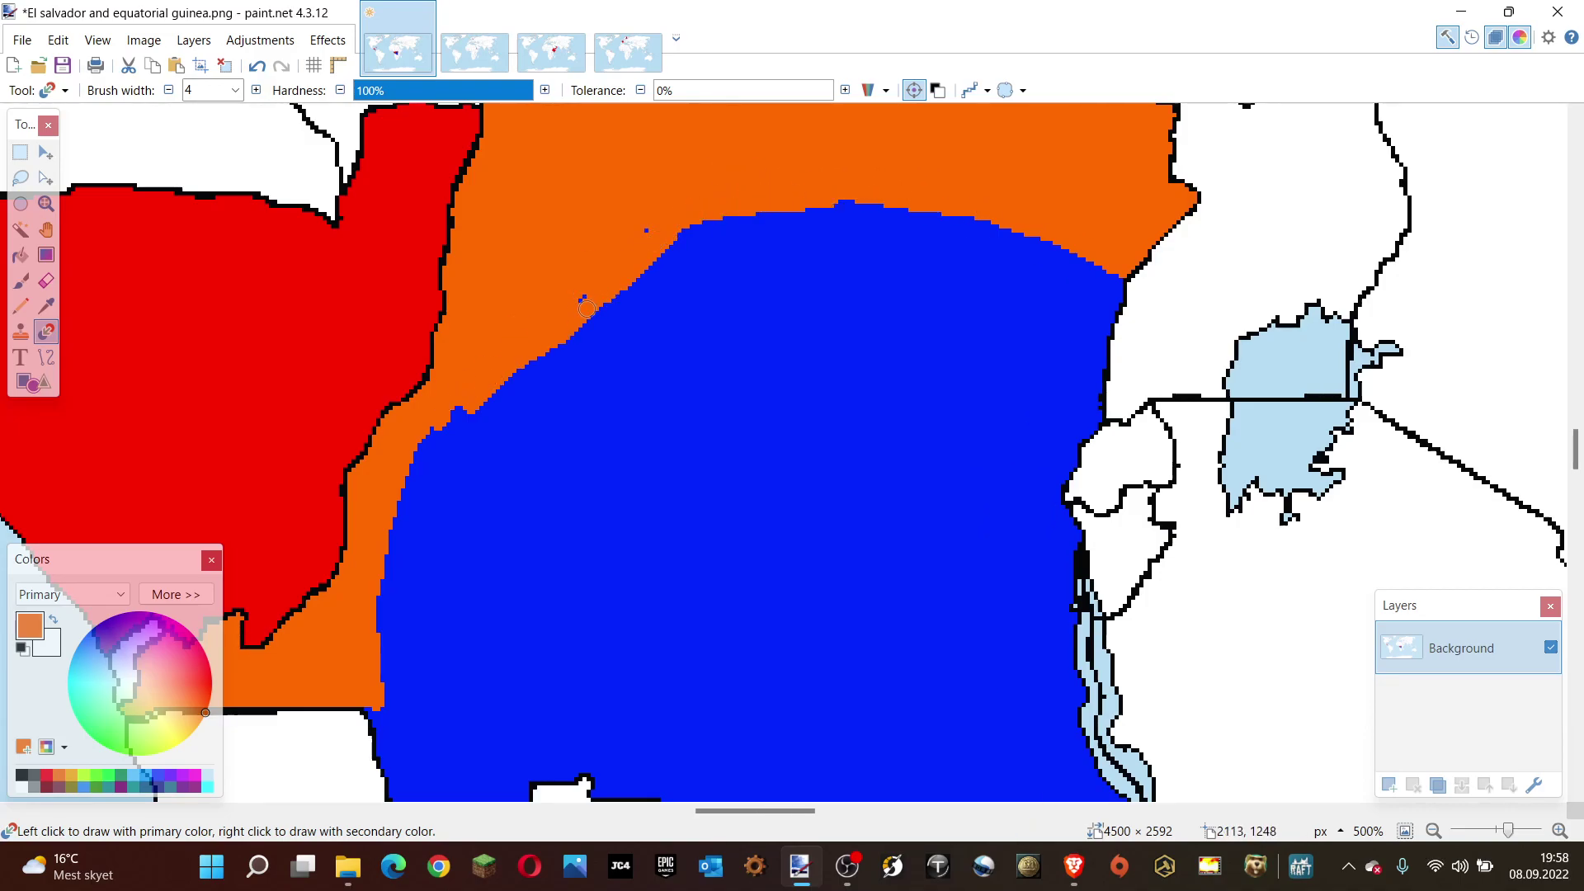
{"action": "mouse_move", "coordinate": [430, 441]}
{"action": "left_mouse_down"}
{"action": "mouse_move", "coordinate": [400, 570]}
{"action": "mouse_move", "coordinate": [366, 568]}
{"action": "left_mouse_up"}
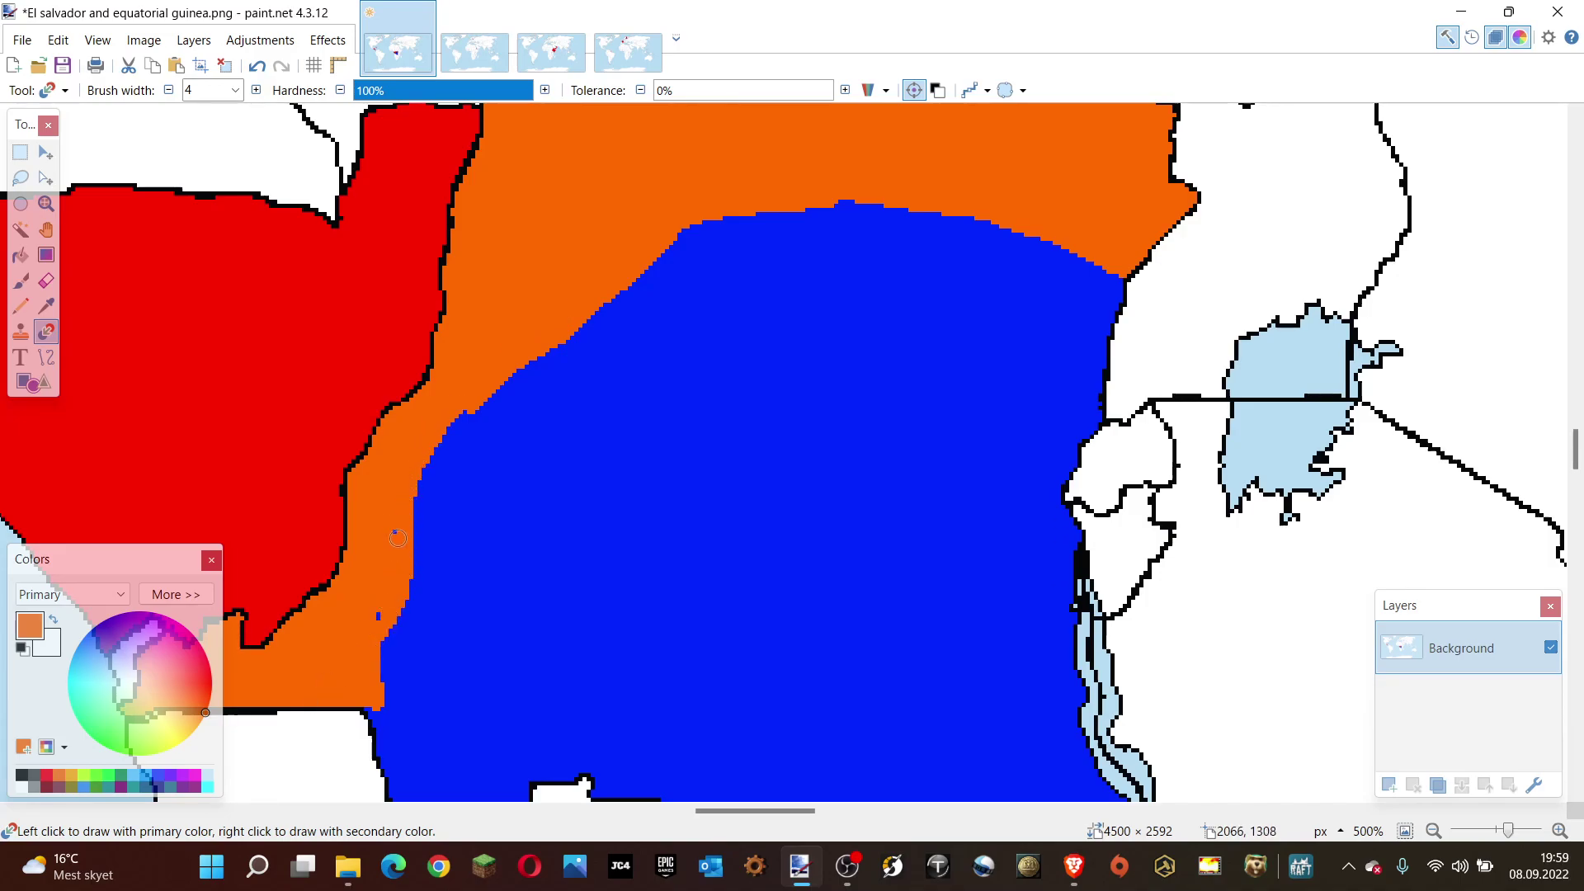
{"action": "scroll", "coordinate": [395, 619], "scroll_direction": "down", "scroll_amount": 3}
{"action": "mouse_move", "coordinate": [384, 589]}
{"action": "left_mouse_down"}
{"action": "mouse_move", "coordinate": [414, 548]}
{"action": "mouse_move", "coordinate": [378, 656]}
{"action": "mouse_move", "coordinate": [408, 735]}
{"action": "mouse_move", "coordinate": [520, 734]}
{"action": "mouse_move", "coordinate": [421, 708]}
{"action": "mouse_move", "coordinate": [553, 706]}
{"action": "left_mouse_up"}
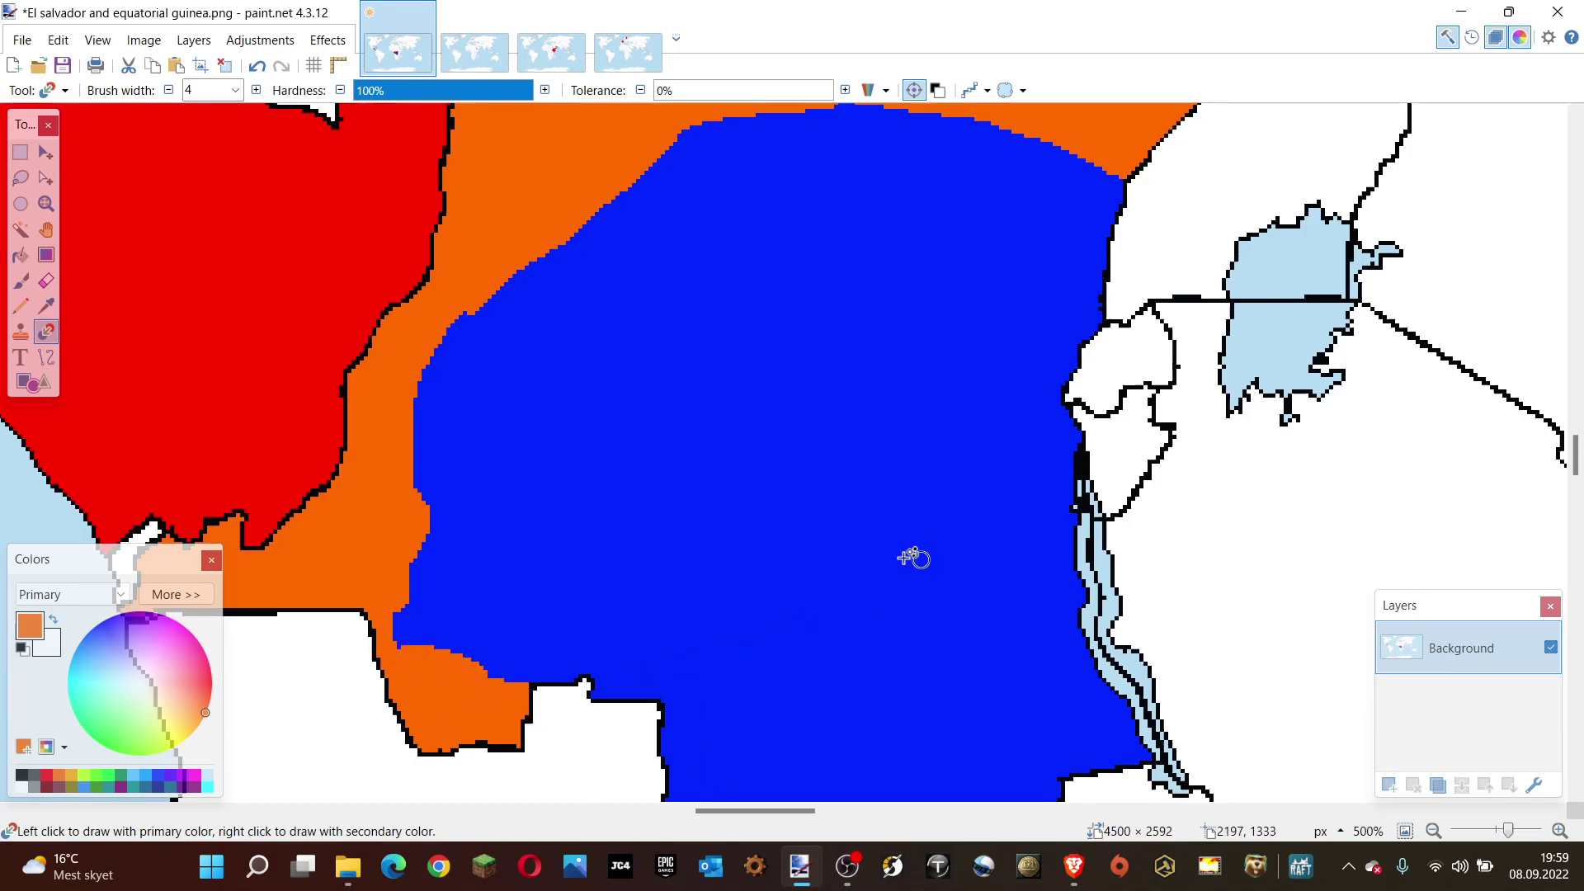
Fill the small white coastal enclave below the red territory with sampled red and recolor its shared black border red.
{"action": "scroll", "coordinate": [389, 629], "scroll_direction": "up", "scroll_amount": 5, "text": "ctrl"}
{"action": "key", "text": "k"}
{"action": "left_click", "coordinate": [272, 347]}
{"action": "scroll", "coordinate": [272, 347], "scroll_direction": "up", "scroll_amount": 1, "text": "ctrl"}
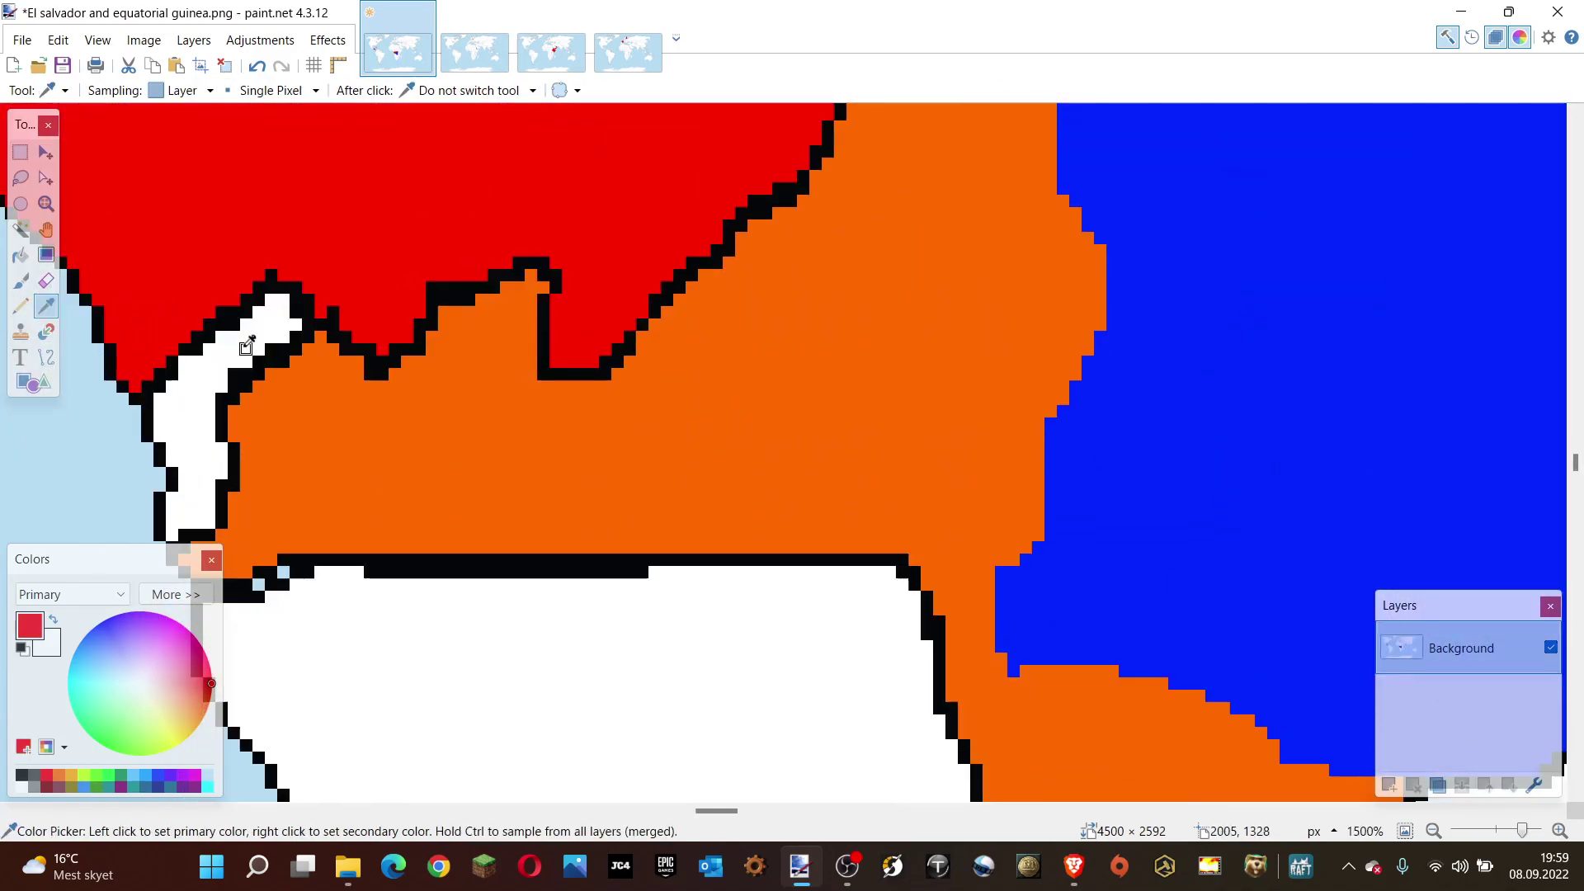
{"action": "key", "text": "f"}
{"action": "left_click", "coordinate": [220, 362]}
{"action": "left_click", "coordinate": [171, 390]}
{"action": "key", "text": "r"}
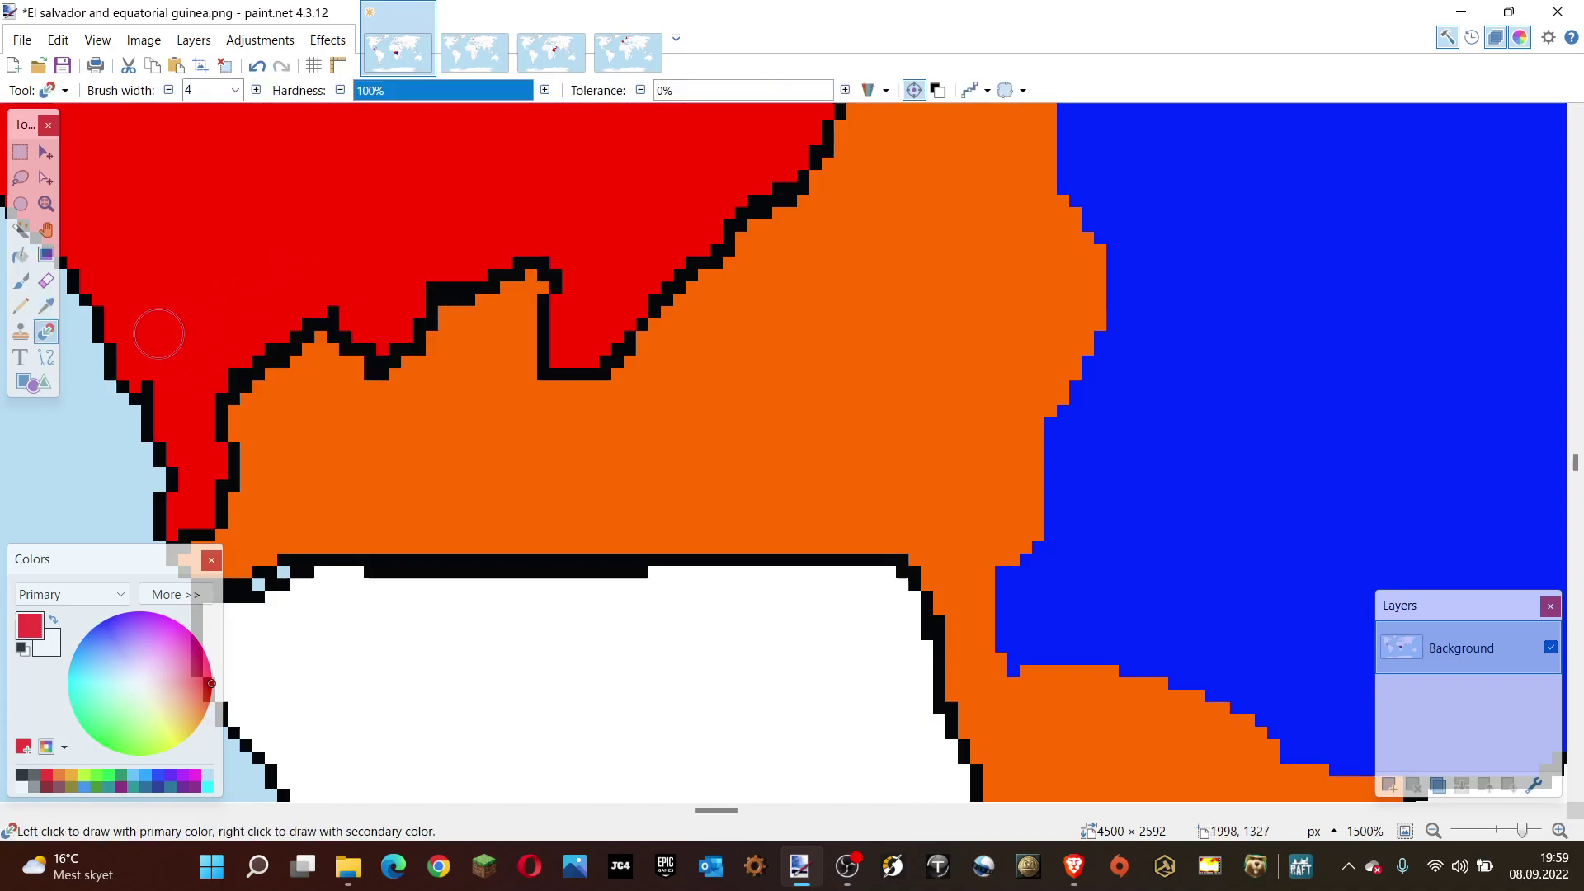
Sample the orange again and widen the orange area eastward along the blue area's western edge.
{"action": "scroll", "coordinate": [164, 360], "scroll_direction": "down", "scroll_amount": 3, "text": "ctrl"}
{"action": "key", "text": "k"}
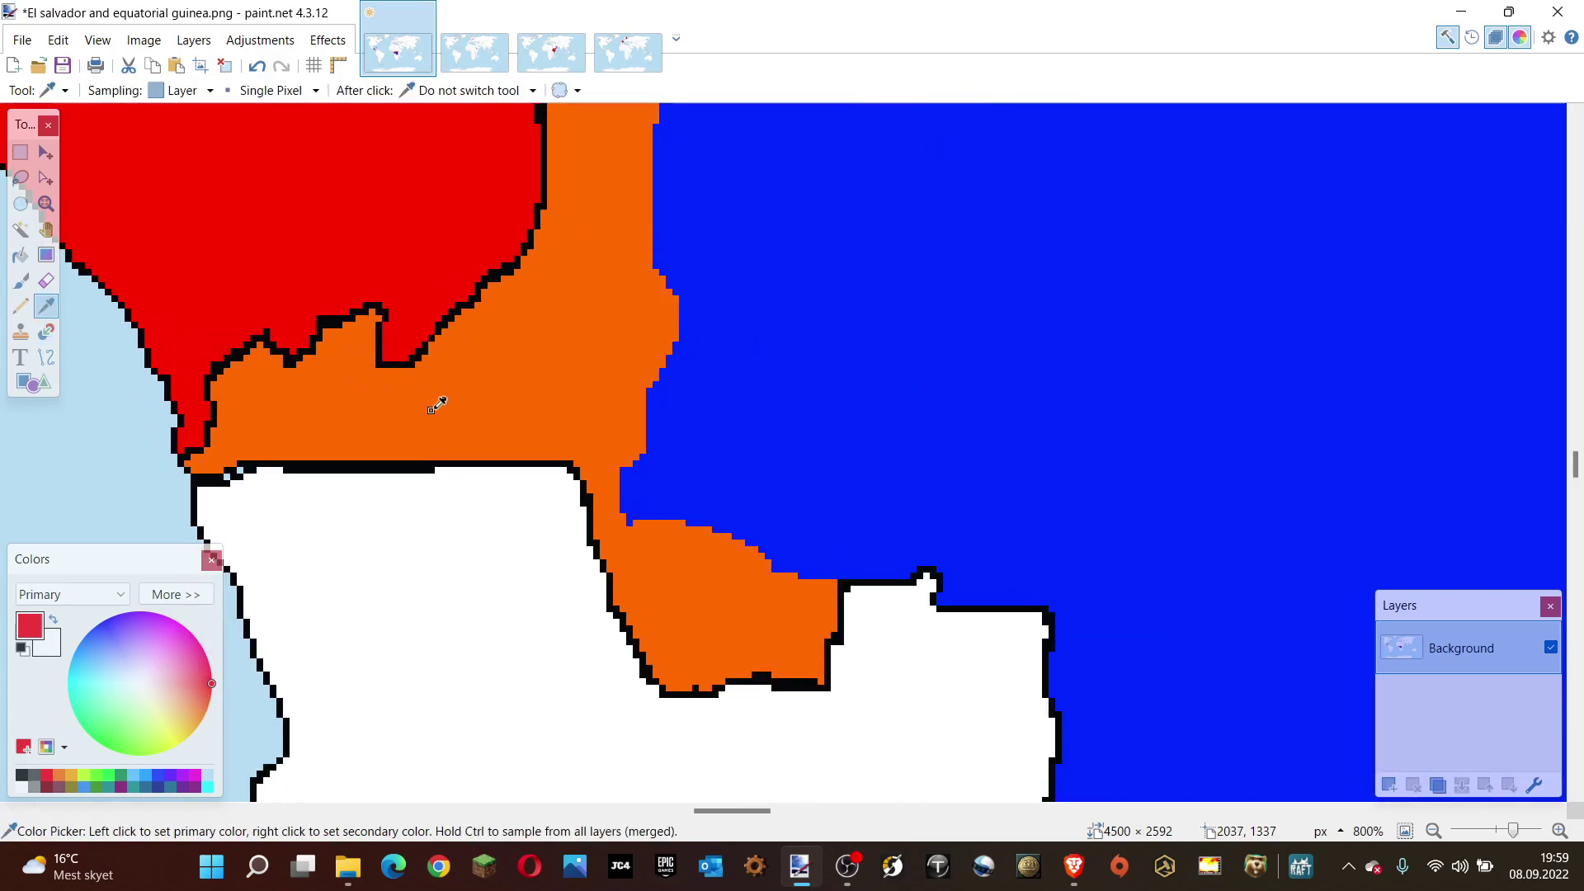
{"action": "left_click", "coordinate": [481, 400]}
{"action": "key", "text": "r"}
{"action": "scroll", "coordinate": [500, 416], "scroll_direction": "down", "scroll_amount": 3, "text": "ctrl"}
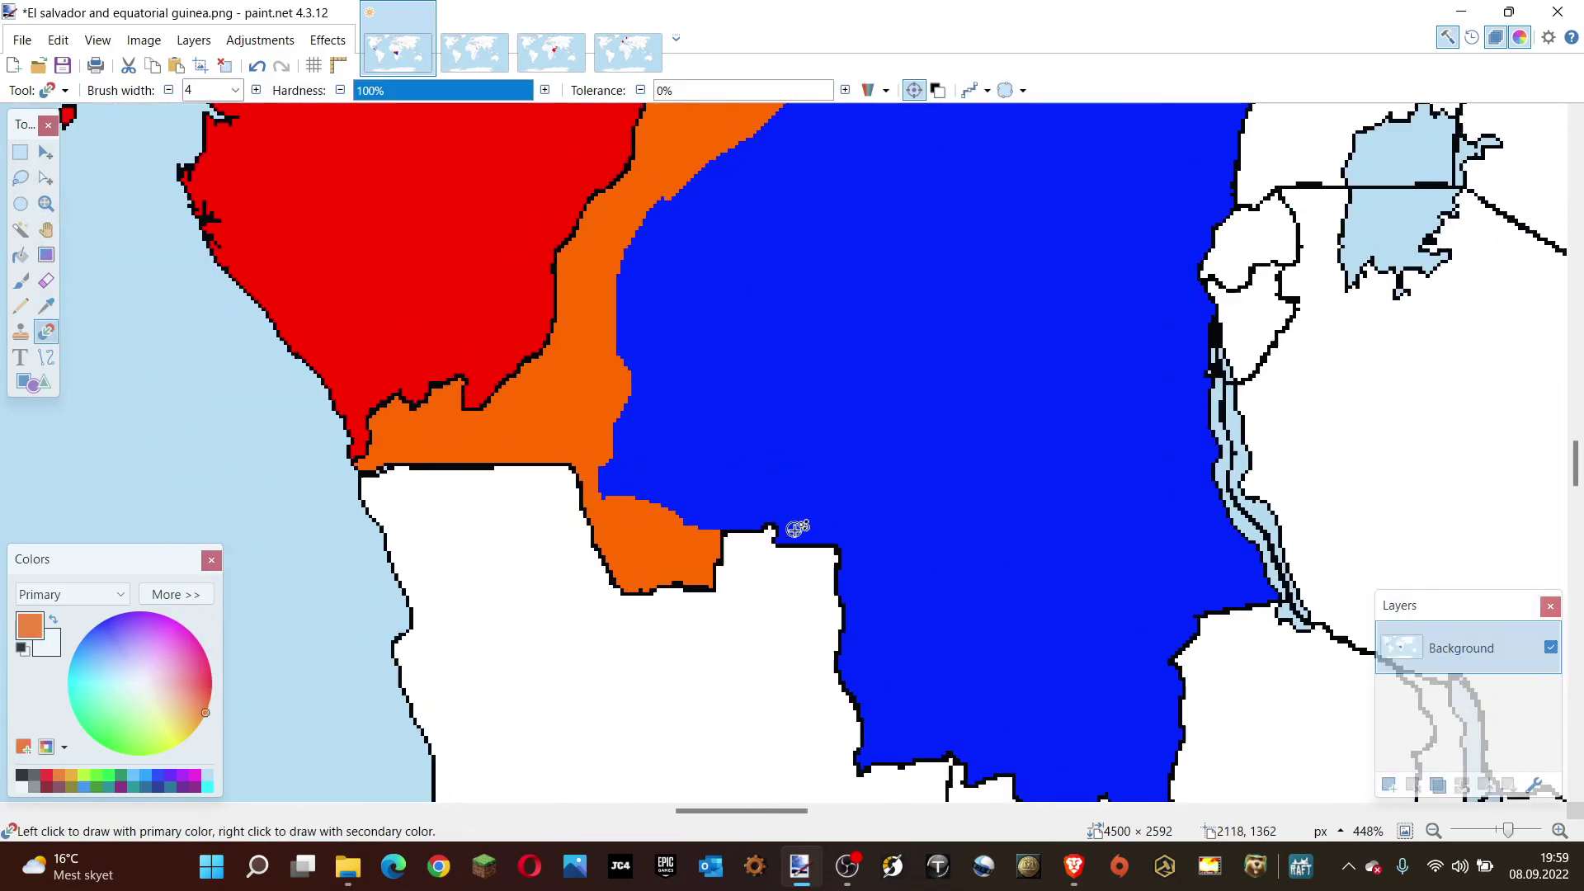
{"action": "scroll", "coordinate": [792, 528], "scroll_direction": "up", "scroll_amount": 2}
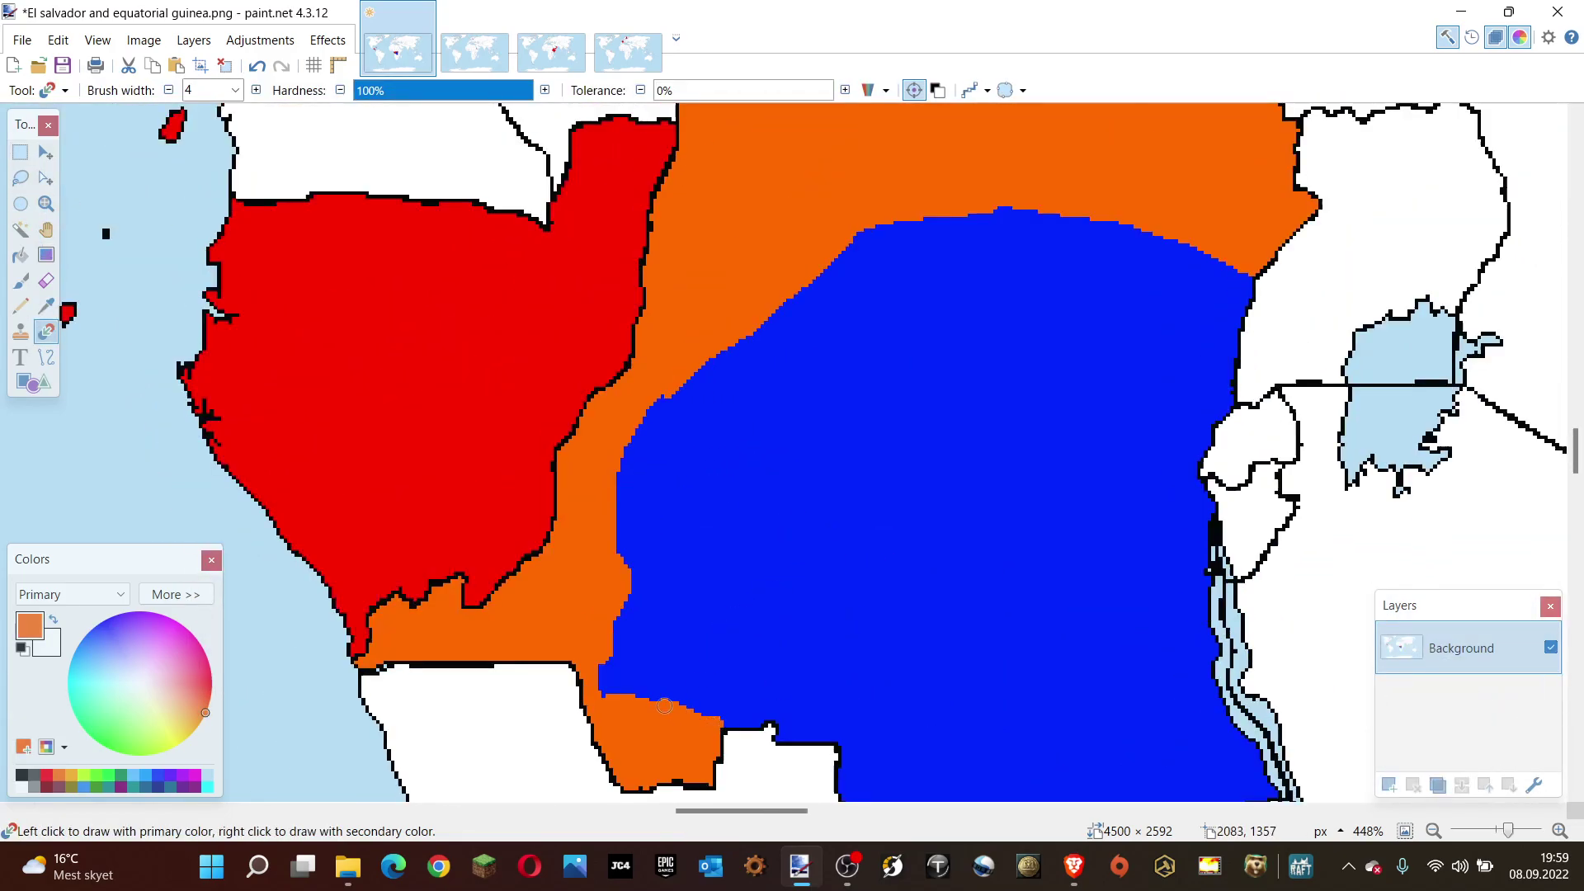
{"action": "mouse_move", "coordinate": [665, 706]}
{"action": "left_mouse_down"}
{"action": "mouse_move", "coordinate": [607, 688]}
{"action": "mouse_move", "coordinate": [623, 482]}
{"action": "left_mouse_up"}
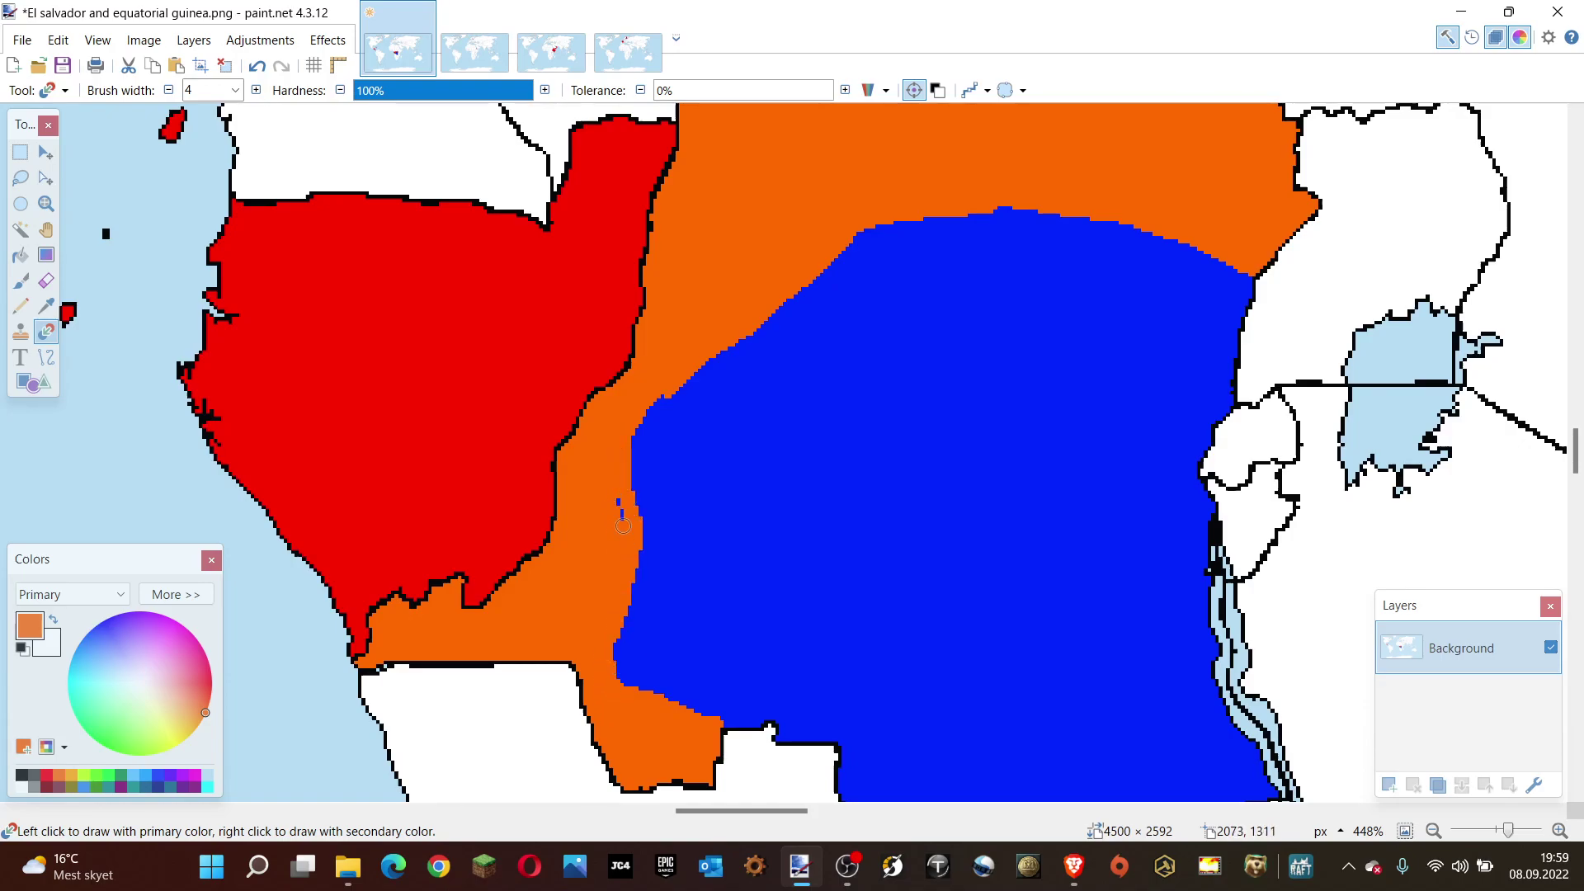
{"action": "left_click_drag", "start_coordinate": [641, 425], "coordinate": [685, 381]}
Recolor the rim of the blue area's northern and northwestern edges to orange, moving the front inward.
{"action": "left_click_drag", "start_coordinate": [852, 244], "coordinate": [906, 226]}
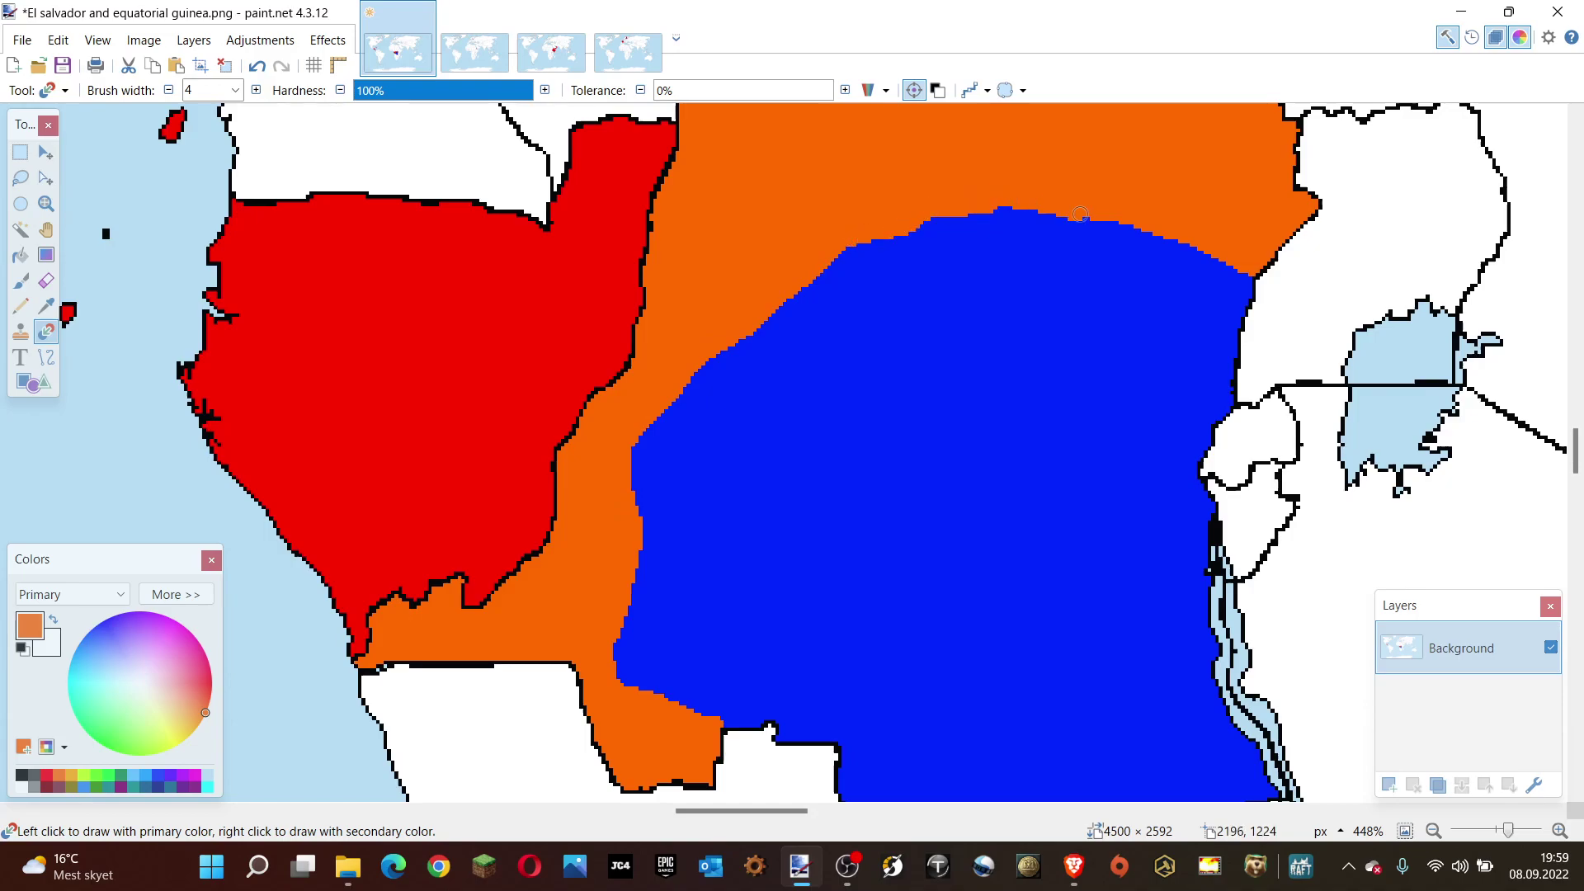
{"action": "left_click_drag", "start_coordinate": [1081, 214], "coordinate": [1257, 294]}
{"action": "mouse_move", "coordinate": [1130, 203]}
{"action": "left_mouse_down"}
{"action": "mouse_move", "coordinate": [842, 252]}
{"action": "mouse_move", "coordinate": [968, 218]}
{"action": "left_mouse_up"}
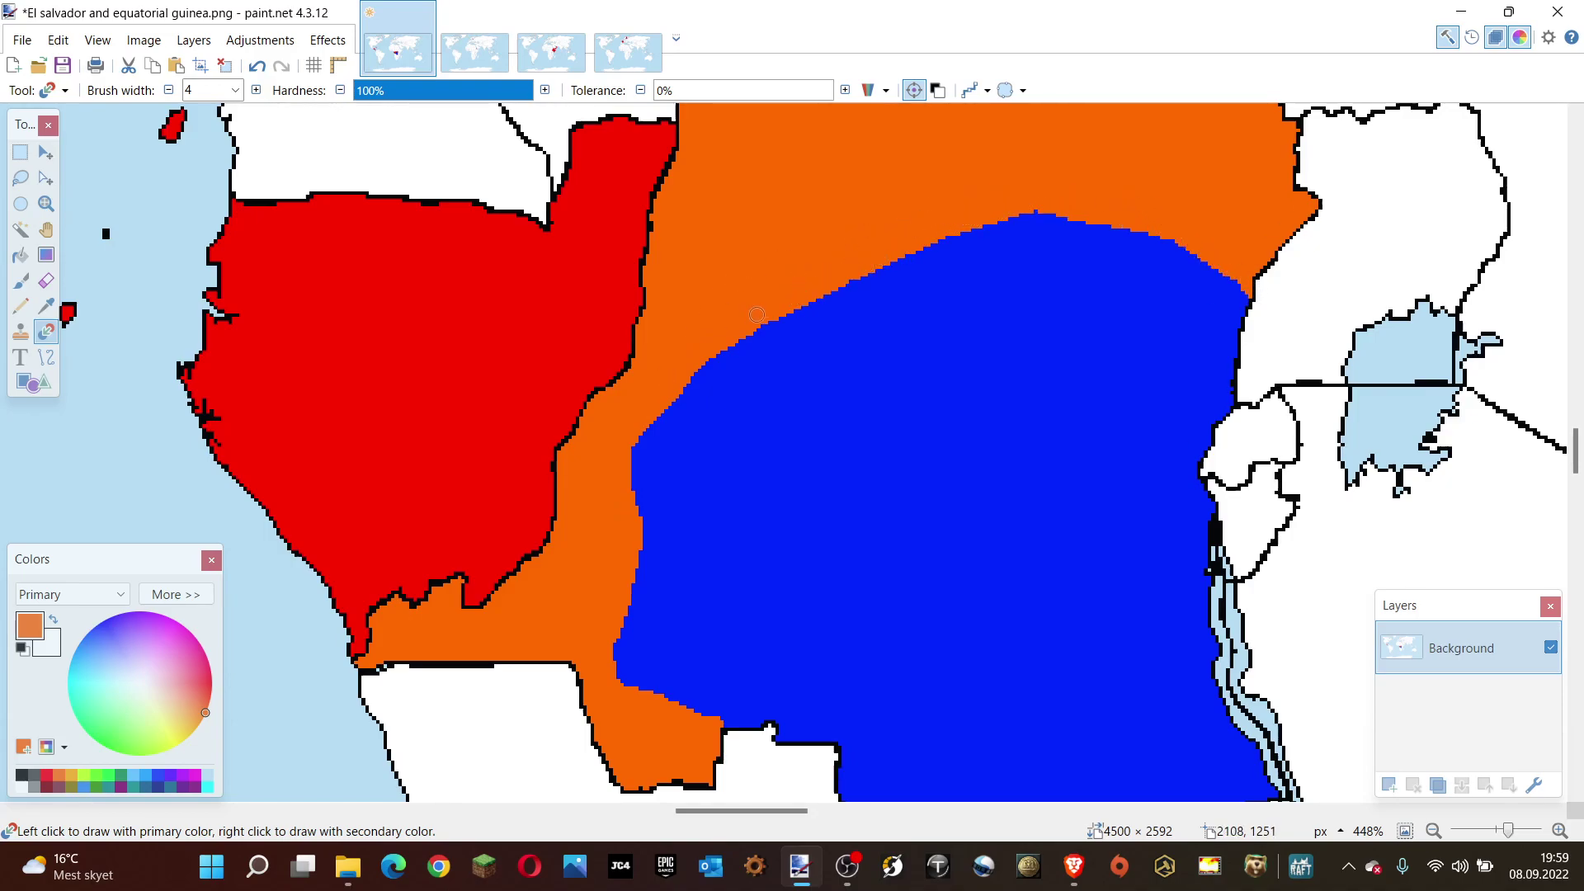
{"action": "mouse_move", "coordinate": [757, 314]}
{"action": "left_mouse_down"}
{"action": "mouse_move", "coordinate": [640, 495]}
{"action": "mouse_move", "coordinate": [701, 389]}
{"action": "left_mouse_up"}
{"action": "left_click_drag", "start_coordinate": [741, 335], "coordinate": [638, 493]}
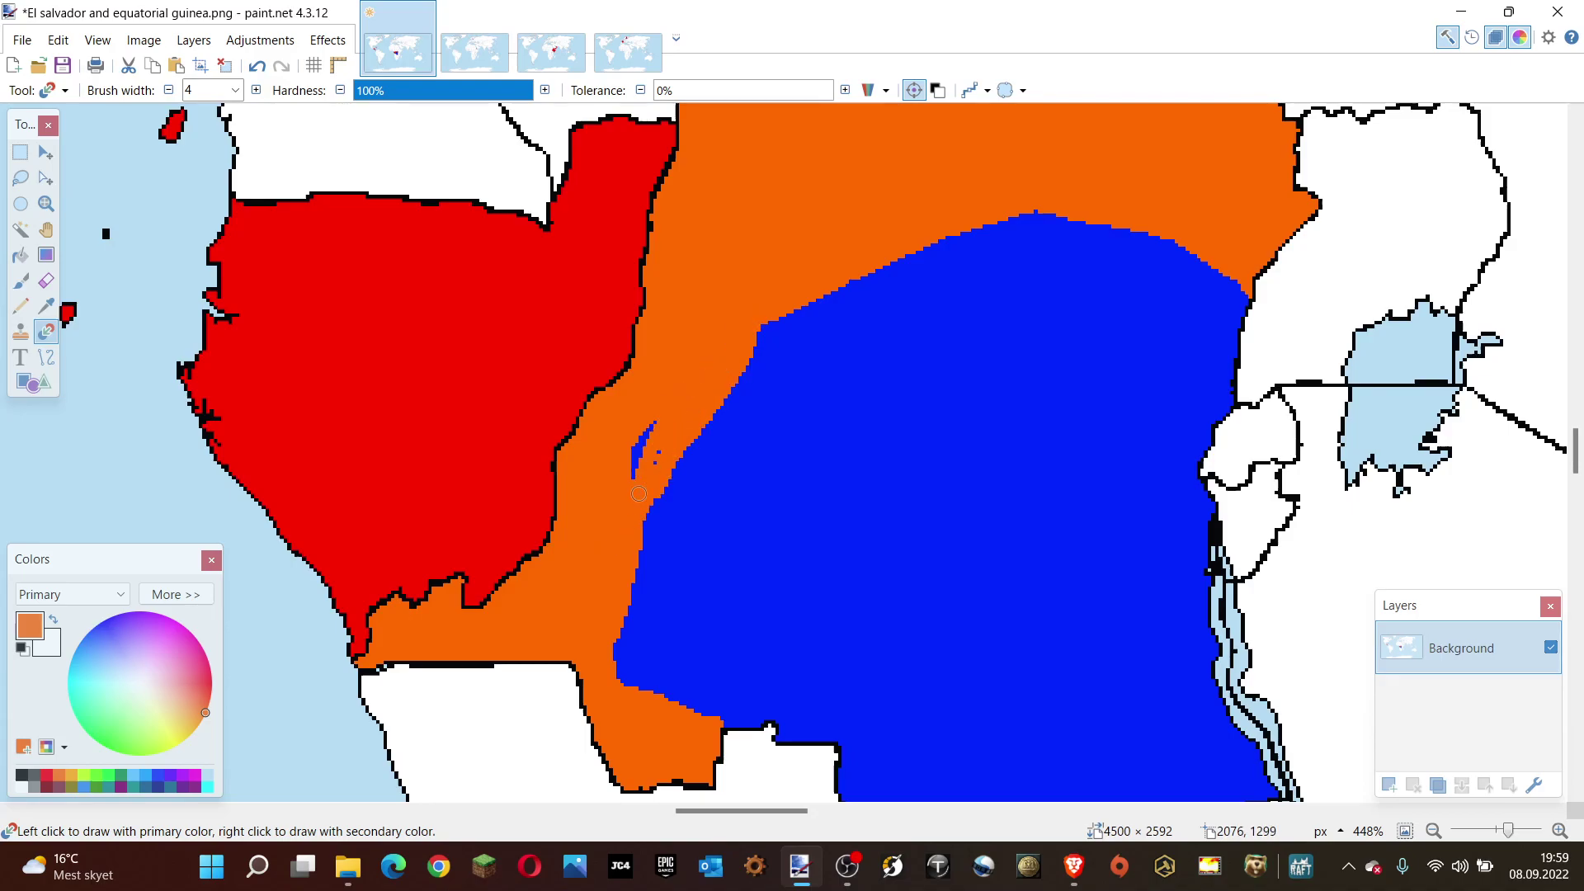
Recolor a strip of blue to orange from the southwestern pocket around the border notch and down the southern part's western border.
{"action": "scroll", "coordinate": [642, 412], "scroll_direction": "down", "scroll_amount": 3}
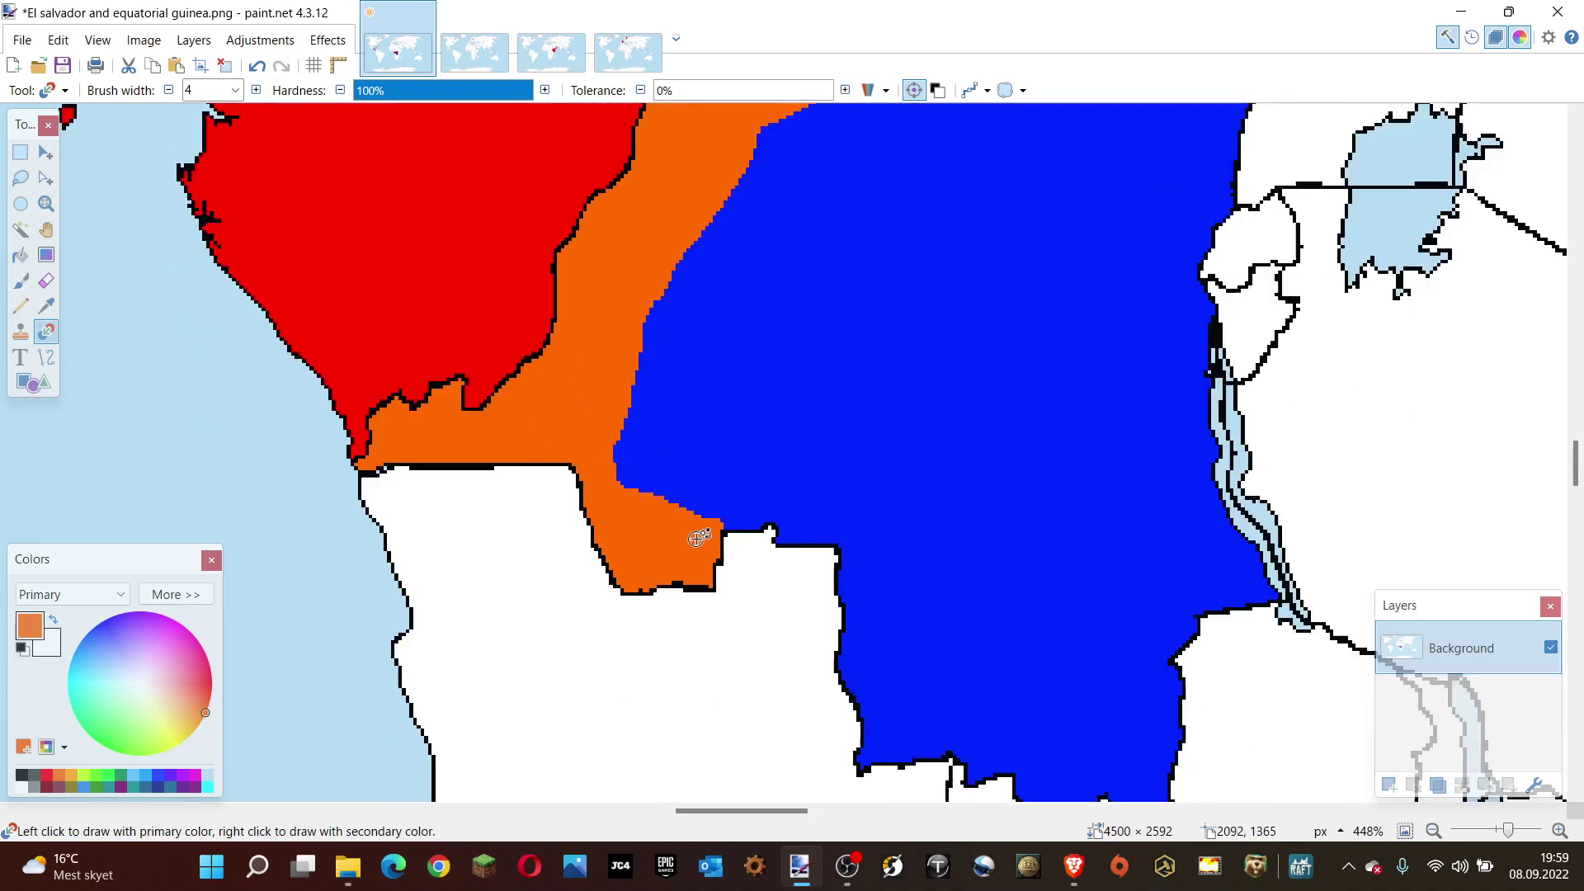
{"action": "mouse_move", "coordinate": [715, 534]}
{"action": "left_mouse_down"}
{"action": "mouse_move", "coordinate": [722, 505]}
{"action": "mouse_move", "coordinate": [821, 506]}
{"action": "mouse_move", "coordinate": [666, 510]}
{"action": "mouse_move", "coordinate": [871, 553]}
{"action": "mouse_move", "coordinate": [849, 649]}
{"action": "left_mouse_up"}
{"action": "scroll", "coordinate": [769, 569], "scroll_direction": "down", "scroll_amount": 1}
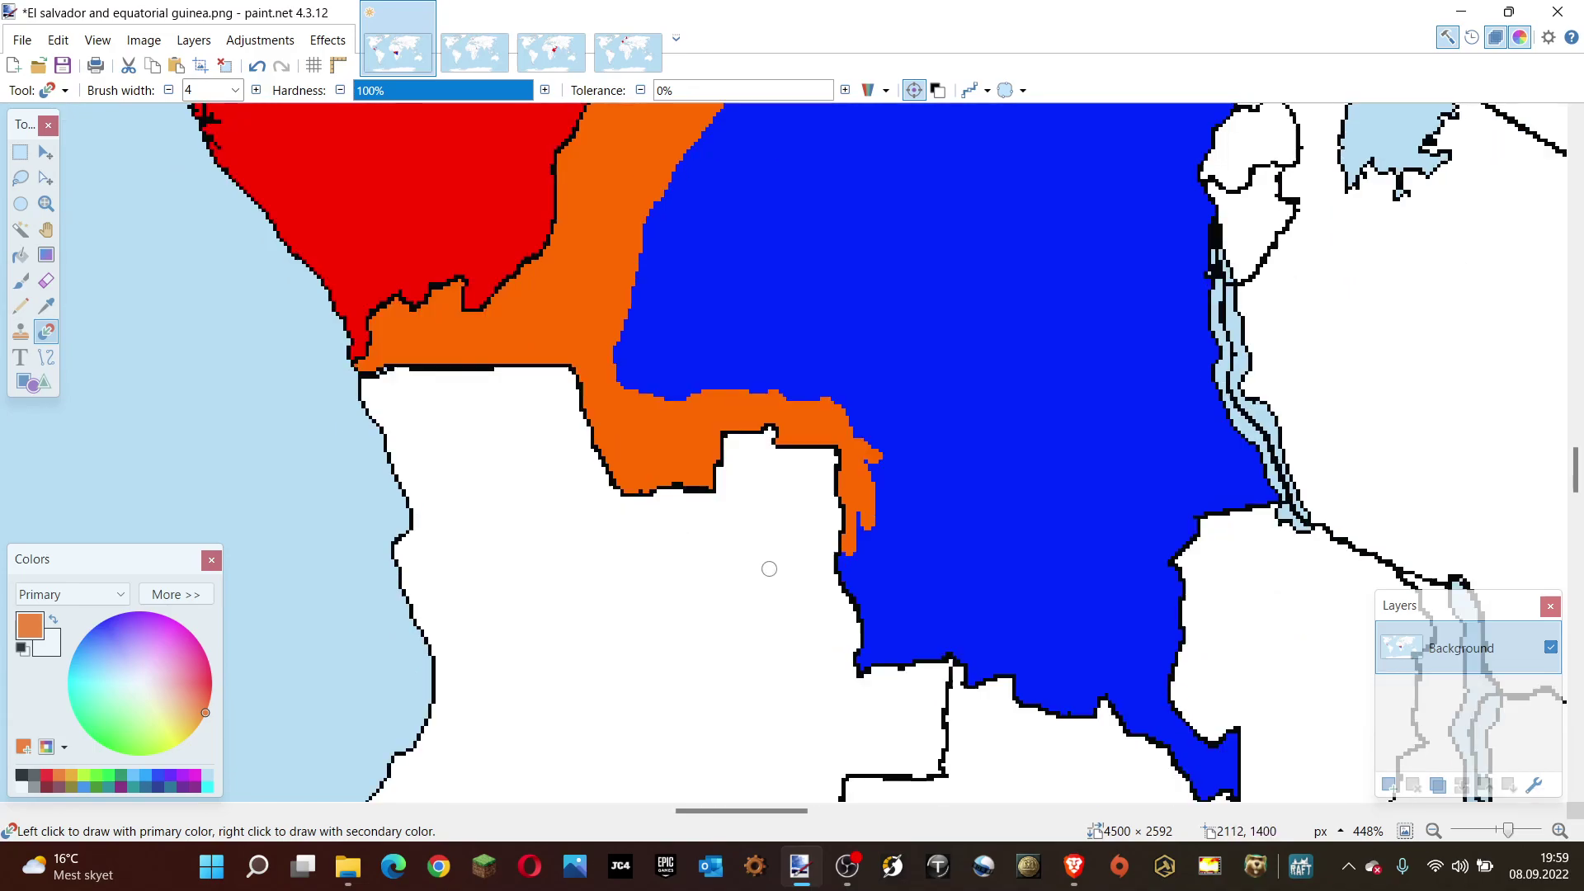
{"action": "mouse_move", "coordinate": [856, 474]}
{"action": "left_mouse_down"}
{"action": "mouse_move", "coordinate": [887, 554]}
{"action": "mouse_move", "coordinate": [853, 582]}
{"action": "mouse_move", "coordinate": [843, 567]}
{"action": "mouse_move", "coordinate": [850, 593]}
{"action": "mouse_move", "coordinate": [900, 652]}
{"action": "mouse_move", "coordinate": [953, 652]}
{"action": "mouse_move", "coordinate": [918, 609]}
{"action": "mouse_move", "coordinate": [949, 629]}
{"action": "mouse_move", "coordinate": [974, 673]}
{"action": "left_mouse_up"}
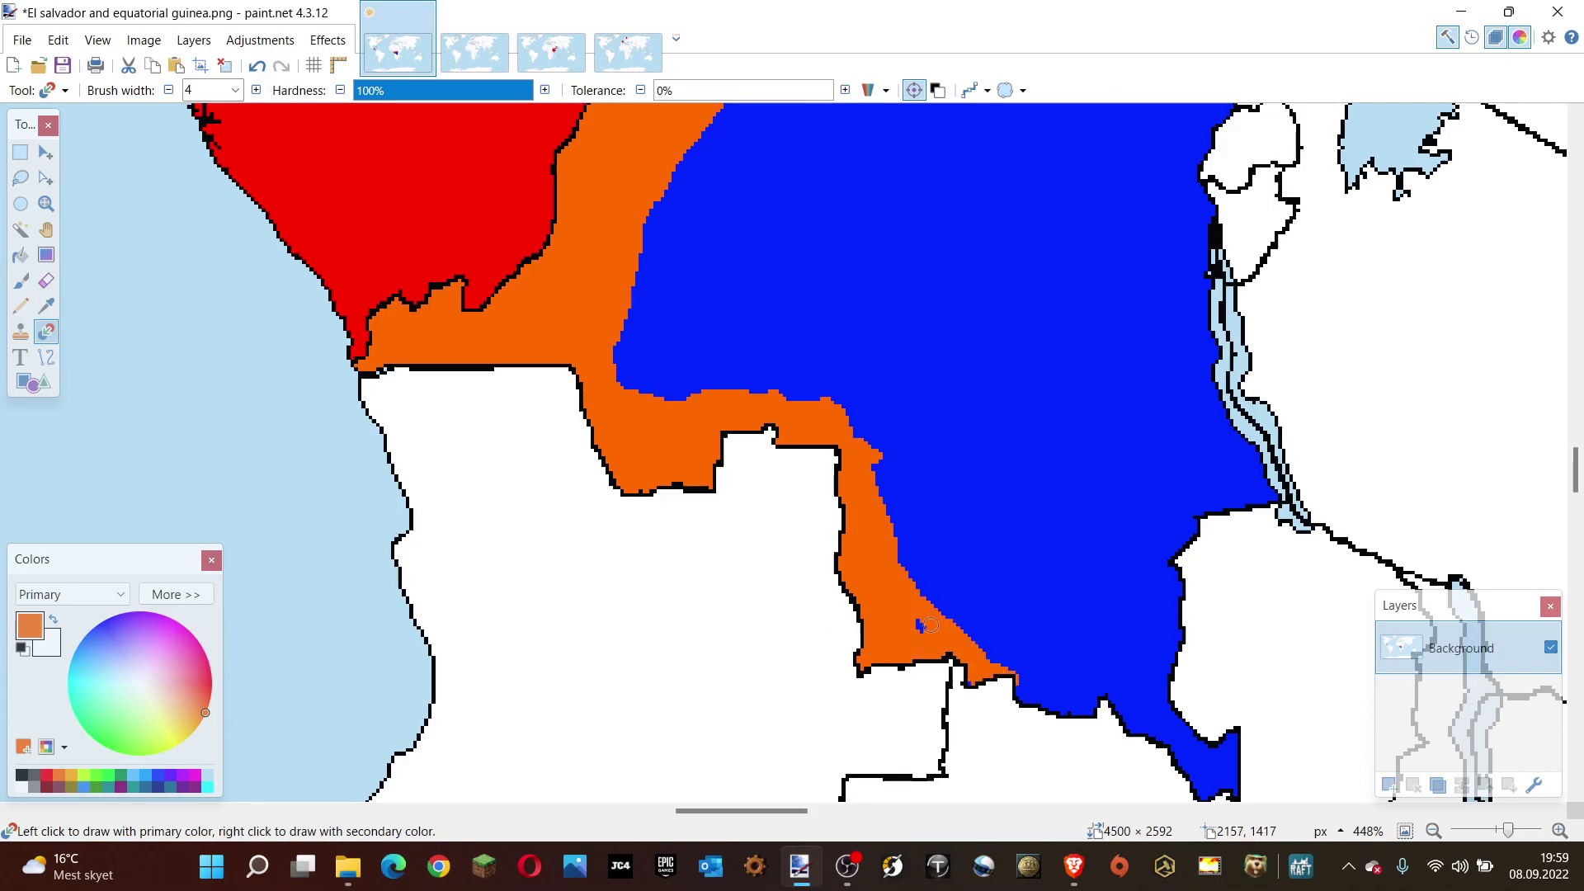
Continue the orange strip along the southern border, through the southeastern tip and up the eastern border to the lake.
{"action": "scroll", "coordinate": [930, 625], "scroll_direction": "down", "scroll_amount": 2}
{"action": "mouse_move", "coordinate": [870, 602]}
{"action": "left_mouse_down"}
{"action": "mouse_move", "coordinate": [1010, 575]}
{"action": "mouse_move", "coordinate": [1044, 601]}
{"action": "left_mouse_up"}
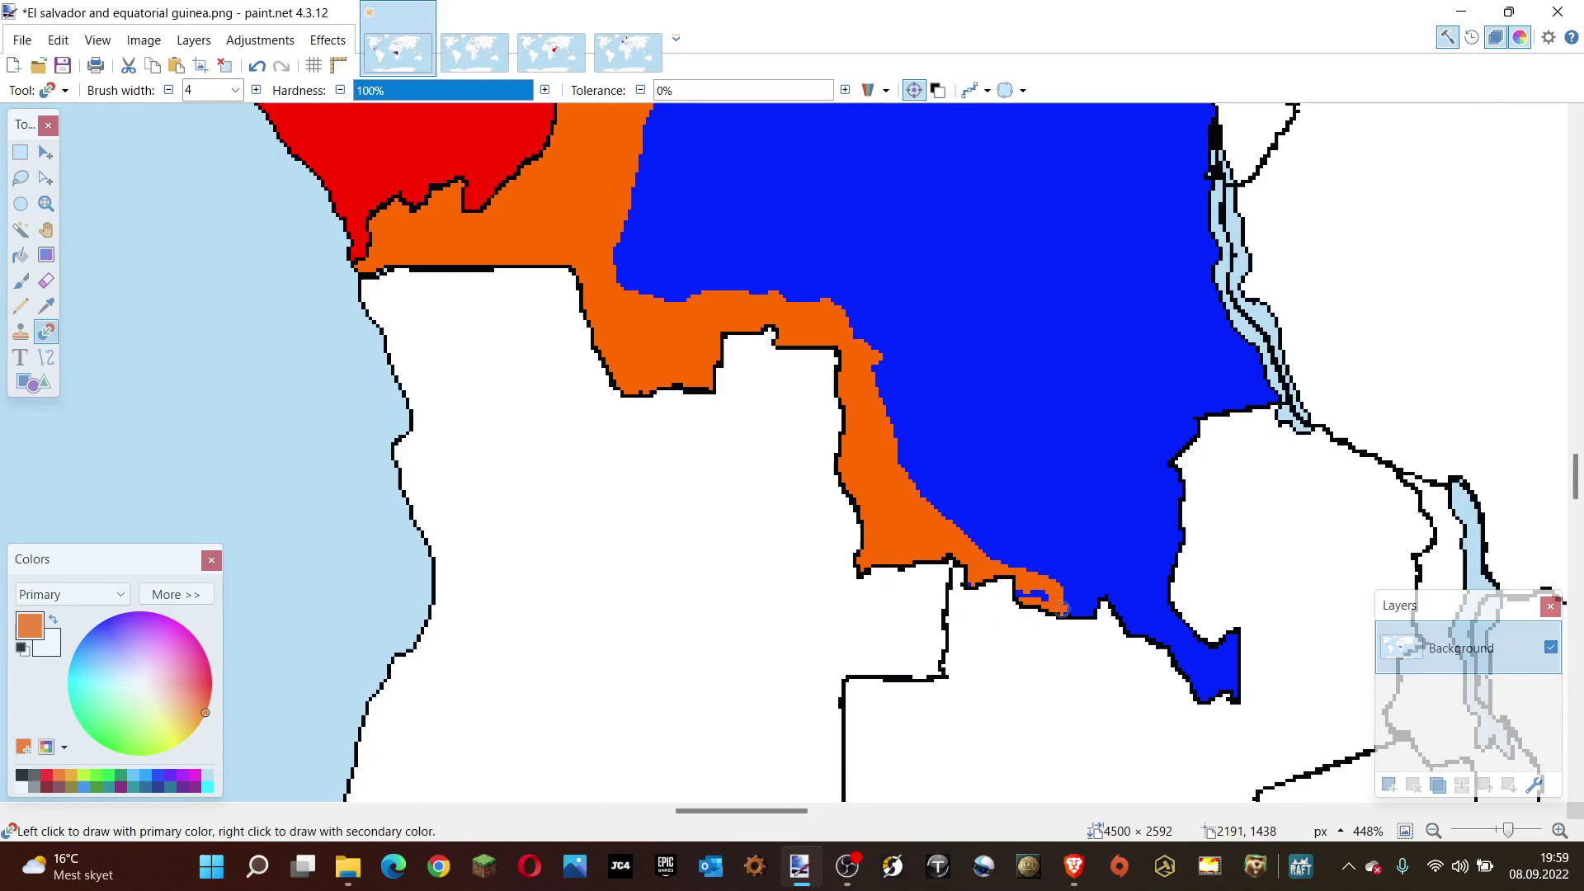
{"action": "mouse_move", "coordinate": [944, 541]}
{"action": "left_mouse_down"}
{"action": "mouse_move", "coordinate": [1110, 602]}
{"action": "mouse_move", "coordinate": [1007, 602]}
{"action": "mouse_move", "coordinate": [1130, 594]}
{"action": "mouse_move", "coordinate": [1016, 627]}
{"action": "mouse_move", "coordinate": [1052, 568]}
{"action": "mouse_move", "coordinate": [1038, 600]}
{"action": "left_mouse_up"}
{"action": "mouse_move", "coordinate": [1229, 596]}
{"action": "left_mouse_down"}
{"action": "mouse_move", "coordinate": [1156, 623]}
{"action": "mouse_move", "coordinate": [948, 606]}
{"action": "mouse_move", "coordinate": [1140, 597]}
{"action": "left_mouse_up"}
{"action": "mouse_move", "coordinate": [1131, 672]}
{"action": "left_mouse_down"}
{"action": "mouse_move", "coordinate": [1137, 650]}
{"action": "mouse_move", "coordinate": [1196, 669]}
{"action": "mouse_move", "coordinate": [1191, 608]}
{"action": "mouse_move", "coordinate": [1225, 710]}
{"action": "mouse_move", "coordinate": [1164, 669]}
{"action": "mouse_move", "coordinate": [1139, 627]}
{"action": "mouse_move", "coordinate": [1172, 602]}
{"action": "mouse_move", "coordinate": [1144, 720]}
{"action": "mouse_move", "coordinate": [1180, 574]}
{"action": "mouse_move", "coordinate": [1159, 511]}
{"action": "mouse_move", "coordinate": [1142, 578]}
{"action": "mouse_move", "coordinate": [1220, 493]}
{"action": "mouse_move", "coordinate": [1195, 531]}
{"action": "left_mouse_up"}
Recolor the blue enclosed by the southern orange strip to orange, straight across to the eastern lake border.
{"action": "scroll", "coordinate": [1159, 697], "scroll_direction": "up", "scroll_amount": 1}
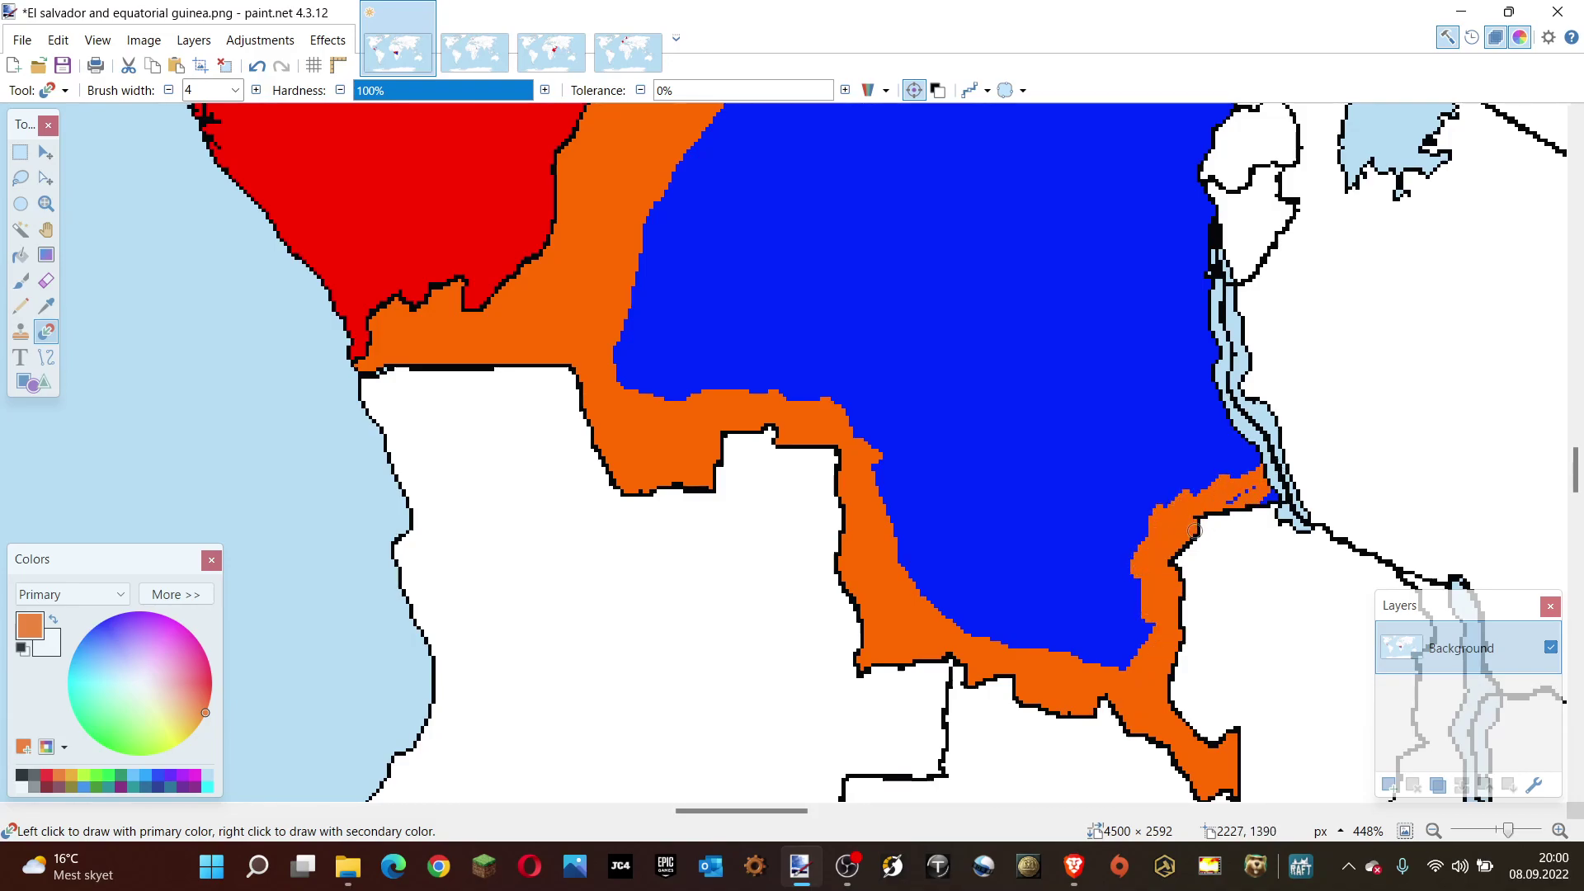
{"action": "mouse_move", "coordinate": [1256, 483]}
{"action": "left_mouse_down"}
{"action": "mouse_move", "coordinate": [1073, 652]}
{"action": "mouse_move", "coordinate": [1172, 631]}
{"action": "mouse_move", "coordinate": [966, 618]}
{"action": "mouse_move", "coordinate": [1123, 608]}
{"action": "mouse_move", "coordinate": [949, 604]}
{"action": "mouse_move", "coordinate": [1122, 582]}
{"action": "mouse_move", "coordinate": [907, 551]}
{"action": "mouse_move", "coordinate": [1173, 562]}
{"action": "left_mouse_up"}
{"action": "mouse_move", "coordinate": [960, 553]}
{"action": "left_mouse_down"}
{"action": "mouse_move", "coordinate": [1139, 534]}
{"action": "mouse_move", "coordinate": [785, 506]}
{"action": "mouse_move", "coordinate": [1114, 527]}
{"action": "mouse_move", "coordinate": [900, 487]}
{"action": "mouse_move", "coordinate": [1323, 496]}
{"action": "mouse_move", "coordinate": [1308, 473]}
{"action": "left_mouse_up"}
{"action": "mouse_move", "coordinate": [794, 519]}
{"action": "left_mouse_down"}
{"action": "mouse_move", "coordinate": [1023, 467]}
{"action": "mouse_move", "coordinate": [907, 468]}
{"action": "mouse_move", "coordinate": [1073, 464]}
{"action": "mouse_move", "coordinate": [959, 475]}
{"action": "mouse_move", "coordinate": [792, 397]}
{"action": "mouse_move", "coordinate": [1139, 427]}
{"action": "mouse_move", "coordinate": [1114, 454]}
{"action": "mouse_move", "coordinate": [1163, 469]}
{"action": "left_mouse_up"}
{"action": "mouse_move", "coordinate": [1274, 448]}
{"action": "left_mouse_down"}
{"action": "mouse_move", "coordinate": [1156, 433]}
{"action": "mouse_move", "coordinate": [1193, 447]}
{"action": "left_mouse_up"}
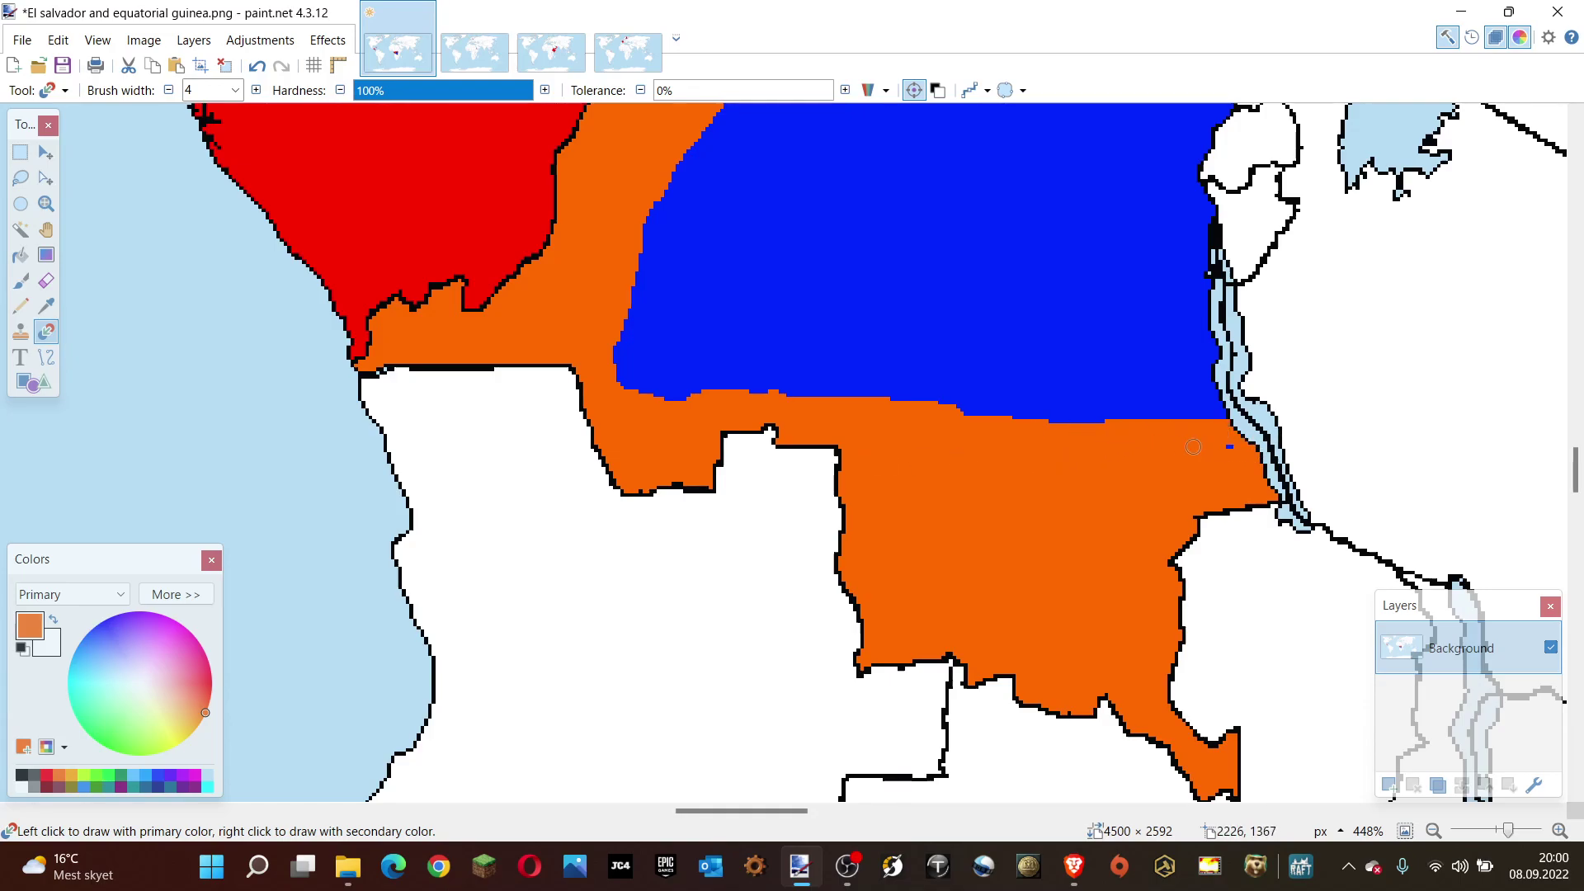
Recolor a strip of blue to orange along the eastern border down to the lake, pushing the front inward north of it.
{"action": "scroll", "coordinate": [1217, 443], "scroll_direction": "up", "scroll_amount": 3}
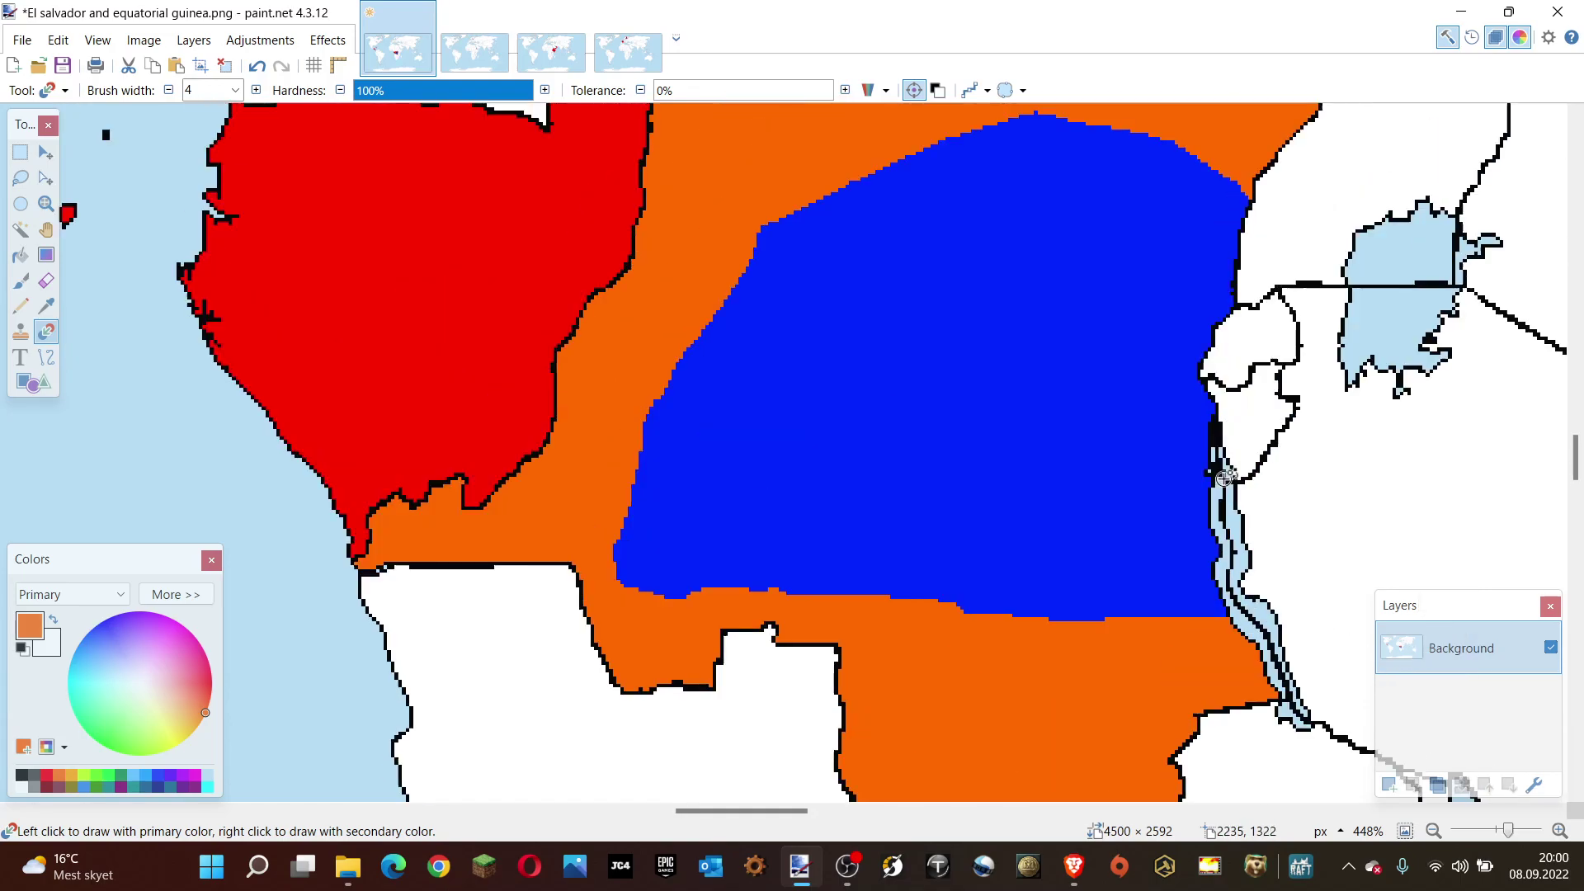
{"action": "mouse_move", "coordinate": [1216, 279]}
{"action": "left_mouse_down"}
{"action": "mouse_move", "coordinate": [1242, 295]}
{"action": "mouse_move", "coordinate": [1217, 408]}
{"action": "mouse_move", "coordinate": [1213, 289]}
{"action": "mouse_move", "coordinate": [1219, 334]}
{"action": "left_mouse_up"}
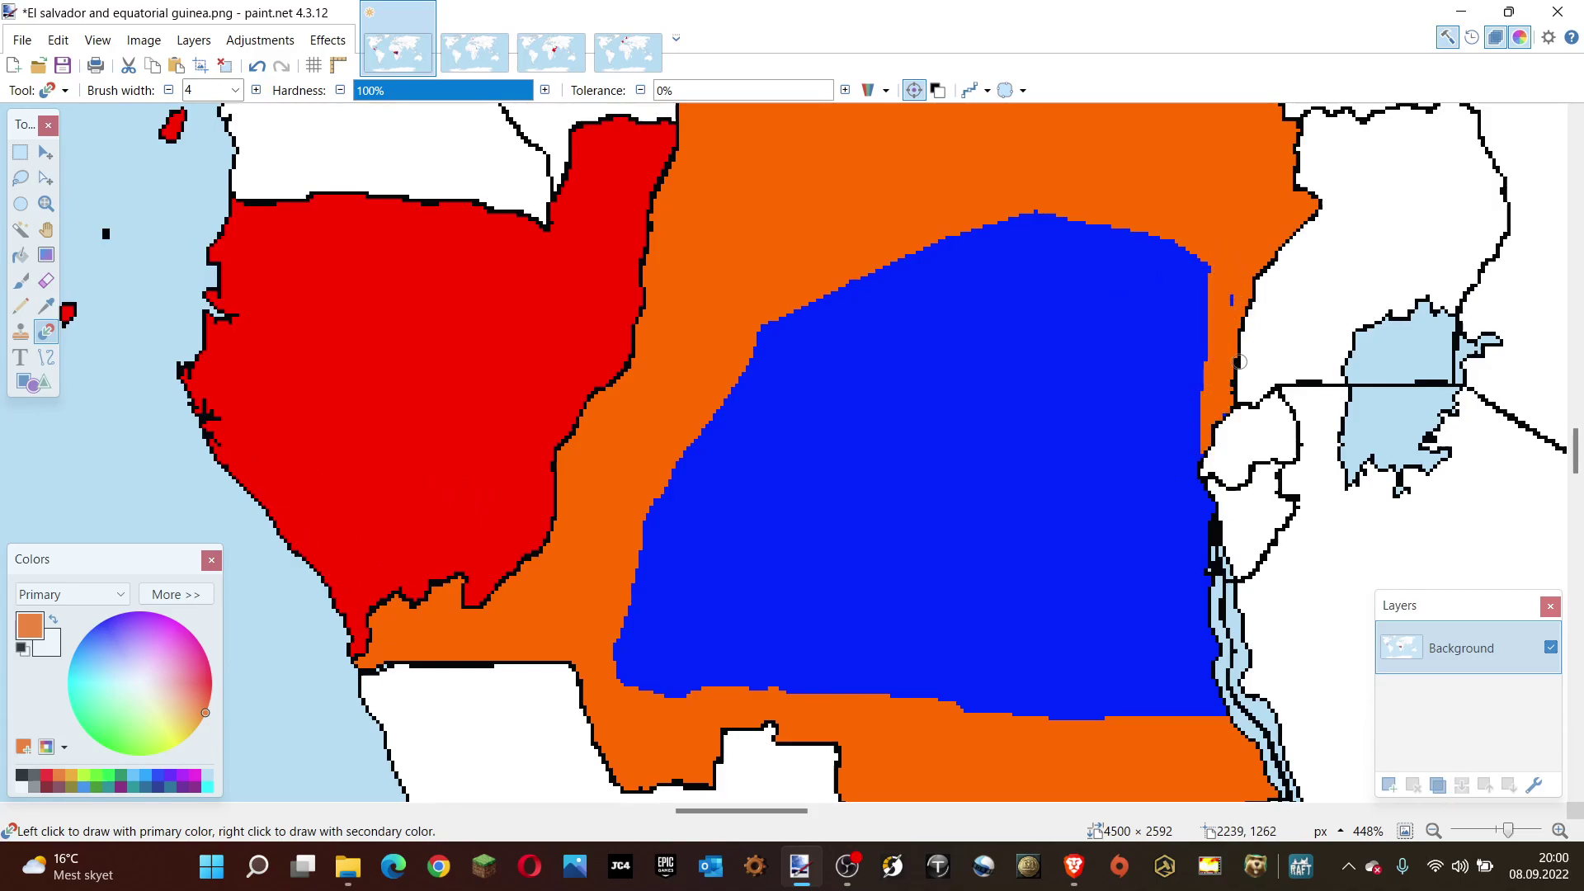
{"action": "left_click_drag", "start_coordinate": [1197, 452], "coordinate": [1214, 398]}
{"action": "mouse_move", "coordinate": [1216, 546]}
{"action": "left_mouse_down"}
{"action": "mouse_move", "coordinate": [1195, 643]}
{"action": "mouse_move", "coordinate": [1212, 692]}
{"action": "left_mouse_up"}
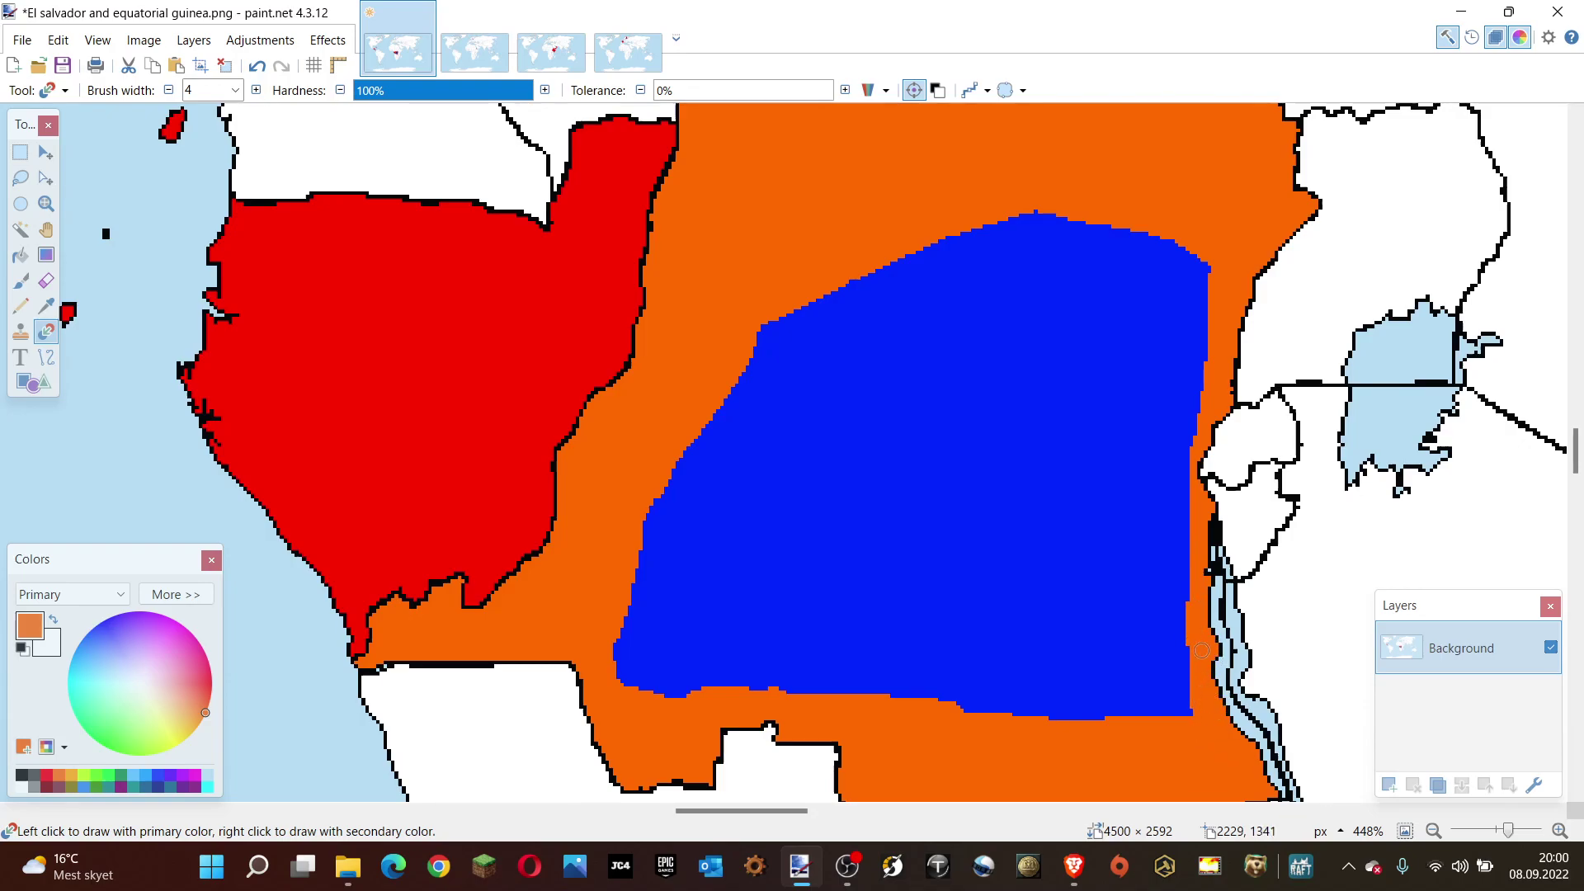
{"action": "mouse_move", "coordinate": [1196, 480]}
{"action": "left_mouse_down"}
{"action": "mouse_move", "coordinate": [1161, 338]}
{"action": "mouse_move", "coordinate": [1198, 388]}
{"action": "mouse_move", "coordinate": [1206, 318]}
{"action": "left_mouse_up"}
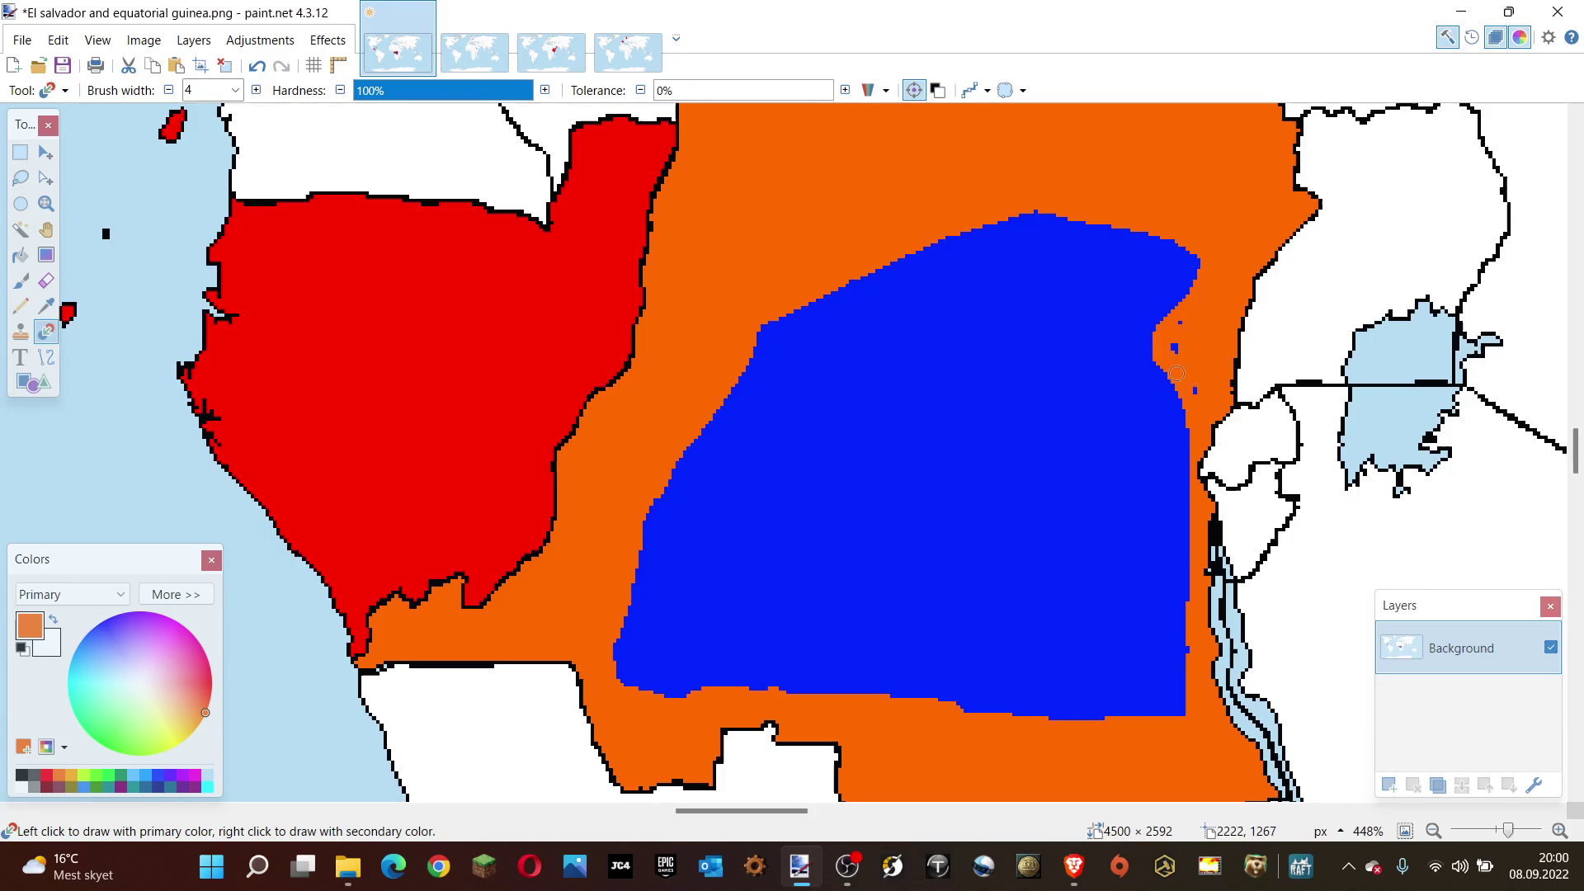
{"action": "mouse_move", "coordinate": [1190, 378]}
{"action": "left_mouse_down"}
{"action": "mouse_move", "coordinate": [1180, 462]}
{"action": "mouse_move", "coordinate": [1184, 448]}
{"action": "left_mouse_up"}
Recolor the blue area's southeastern, southern and western rims to orange, and fill the remaining blue with orange.
{"action": "mouse_move", "coordinate": [1191, 520]}
{"action": "left_mouse_down"}
{"action": "mouse_move", "coordinate": [1160, 644]}
{"action": "mouse_move", "coordinate": [1177, 660]}
{"action": "mouse_move", "coordinate": [1073, 714]}
{"action": "mouse_move", "coordinate": [651, 684]}
{"action": "mouse_move", "coordinate": [709, 698]}
{"action": "left_mouse_up"}
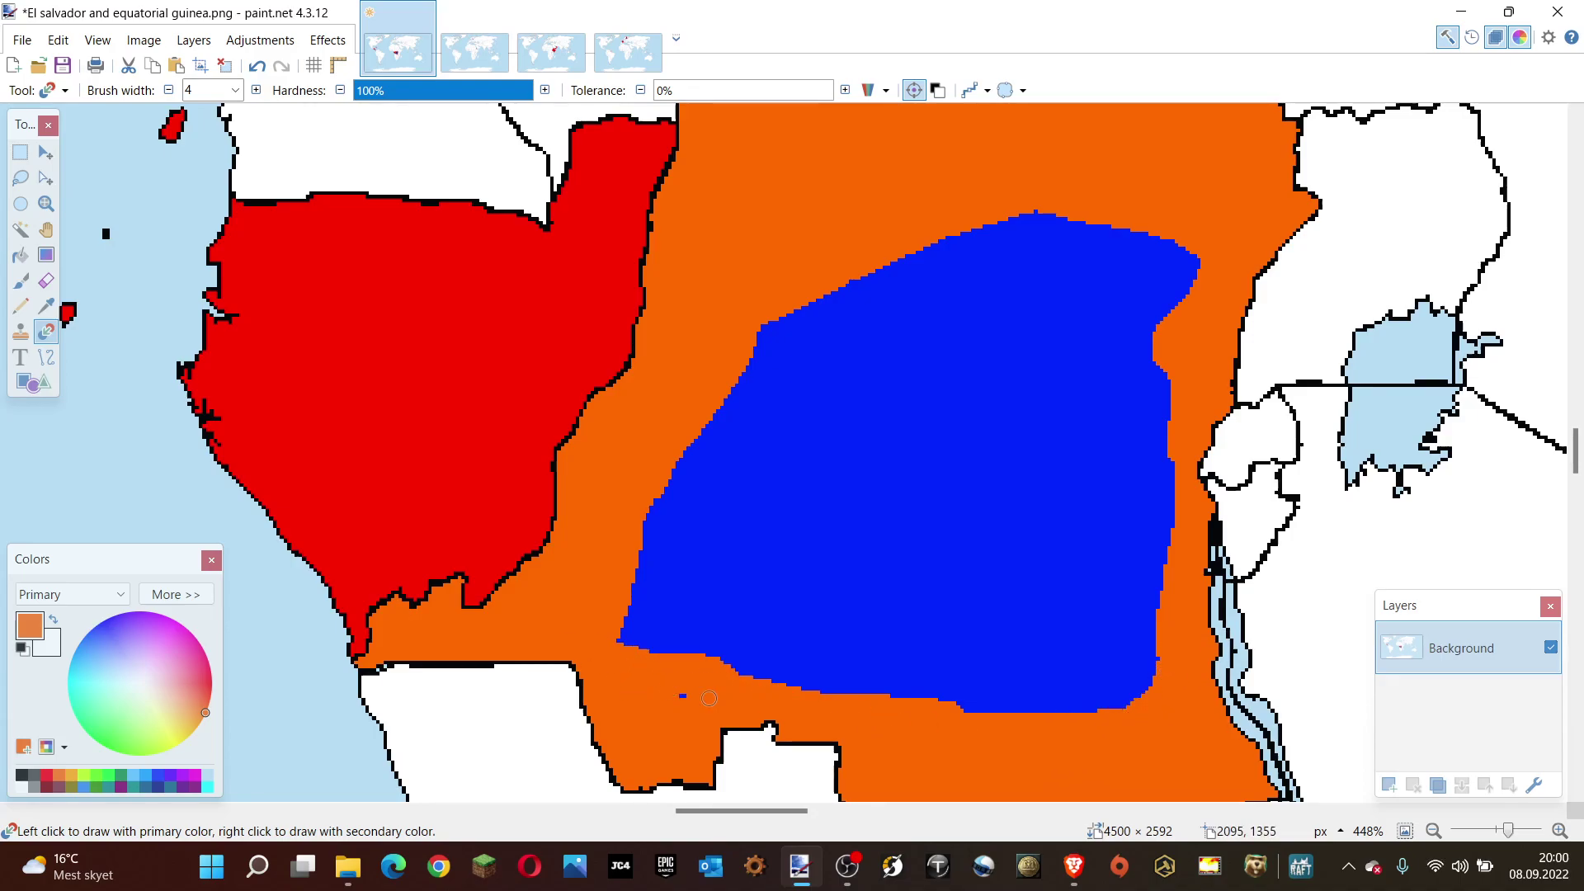
{"action": "mouse_move", "coordinate": [576, 608]}
{"action": "left_mouse_down"}
{"action": "mouse_move", "coordinate": [641, 650]}
{"action": "mouse_move", "coordinate": [623, 651]}
{"action": "left_mouse_up"}
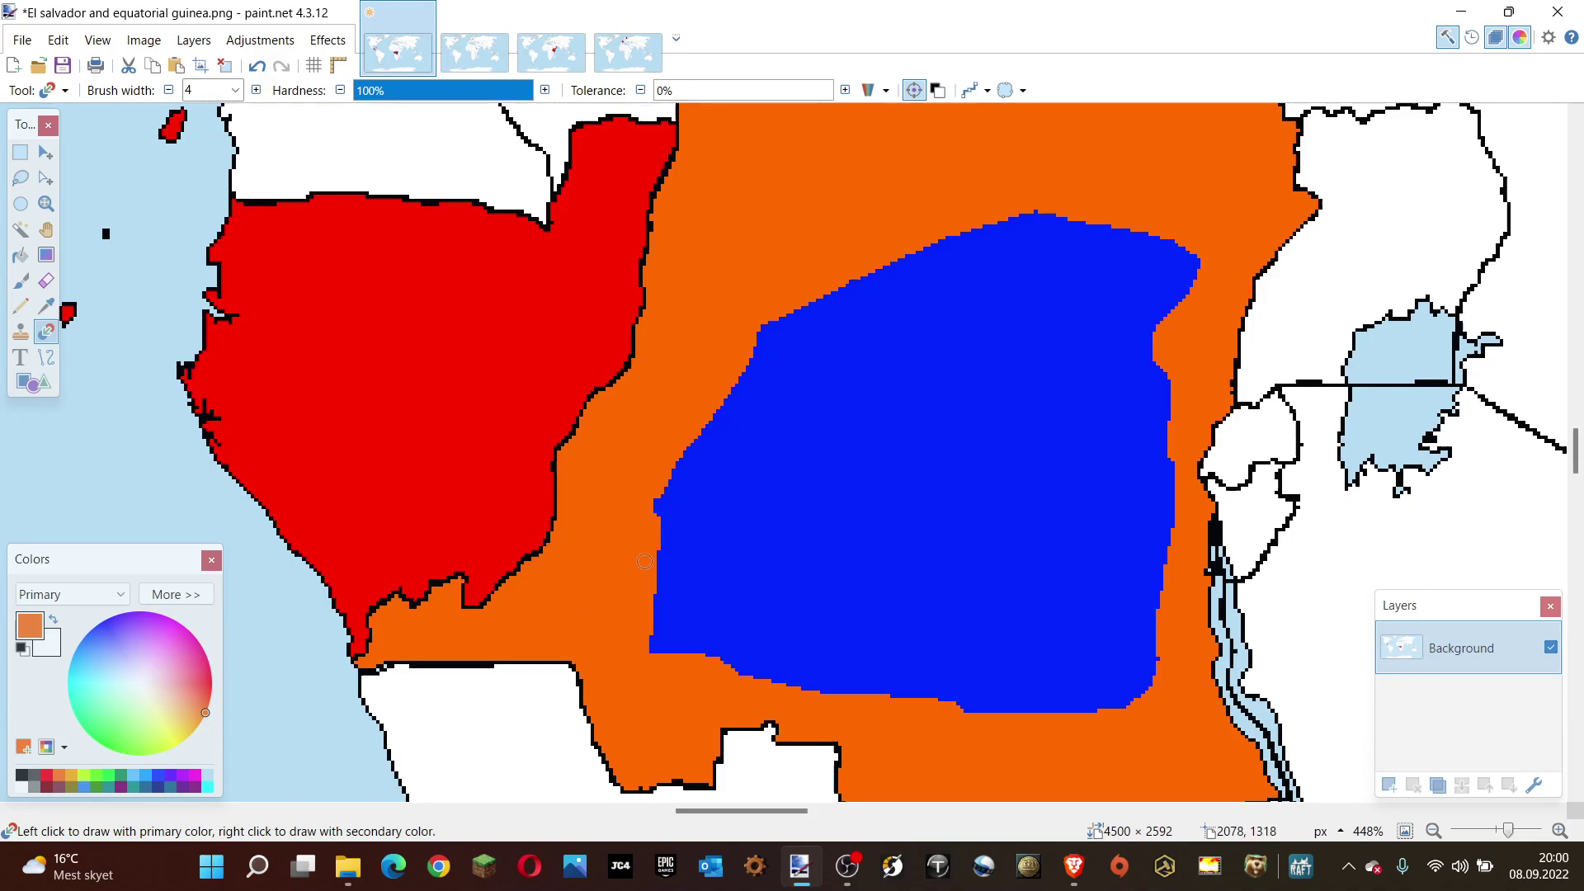
{"action": "key", "text": "f"}
{"action": "left_click", "coordinate": [770, 530]}
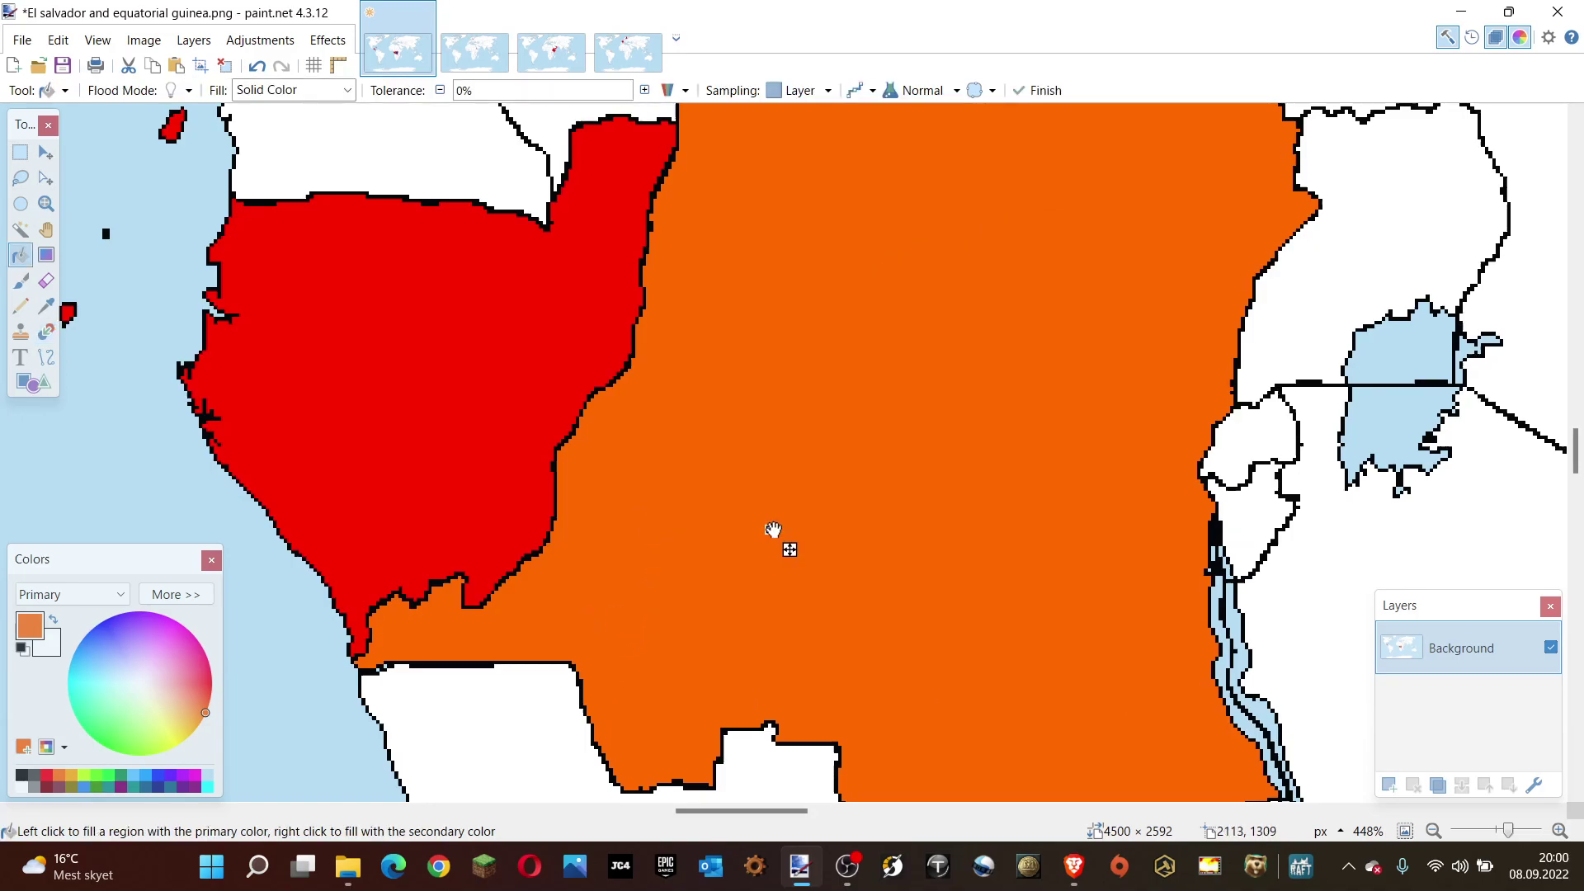
Draw a wavy border in the outline's black with the Pencil, from the southern border notch north through the orange country to its northern border.
{"action": "key", "text": "k"}
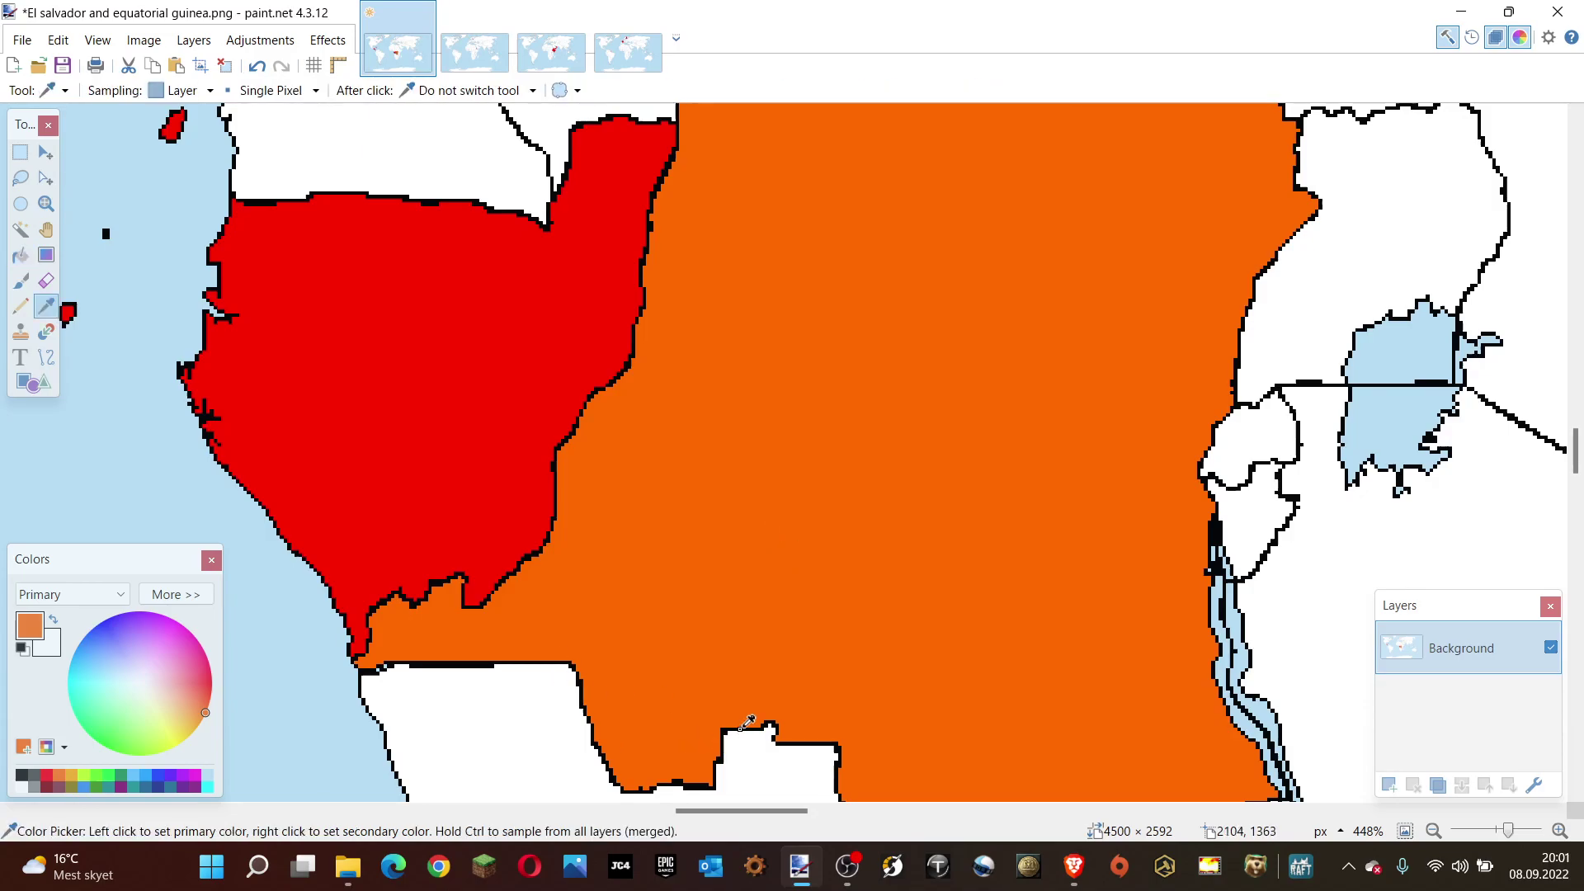
{"action": "left_click", "coordinate": [741, 728]}
{"action": "key", "text": "p"}
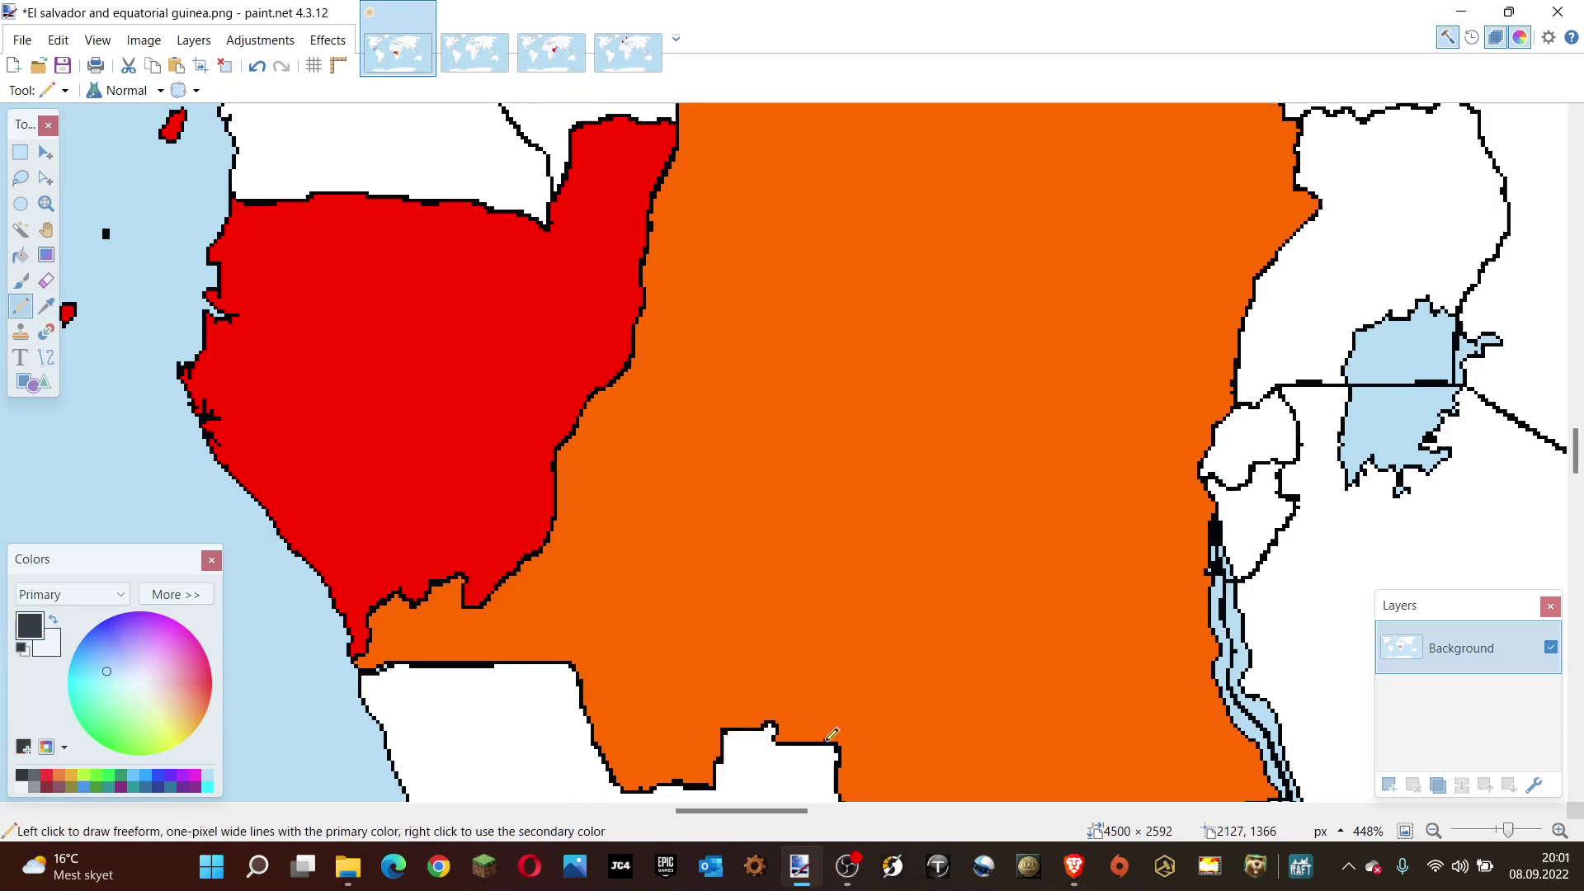
{"action": "scroll", "coordinate": [828, 741], "scroll_direction": "up", "scroll_amount": 2}
{"action": "mouse_move", "coordinate": [826, 799]}
{"action": "left_mouse_down"}
{"action": "mouse_move", "coordinate": [865, 608]}
{"action": "mouse_move", "coordinate": [820, 432]}
{"action": "mouse_move", "coordinate": [851, 250]}
{"action": "left_mouse_up"}
{"action": "left_click_drag", "start_coordinate": [869, 186], "coordinate": [869, 186]}
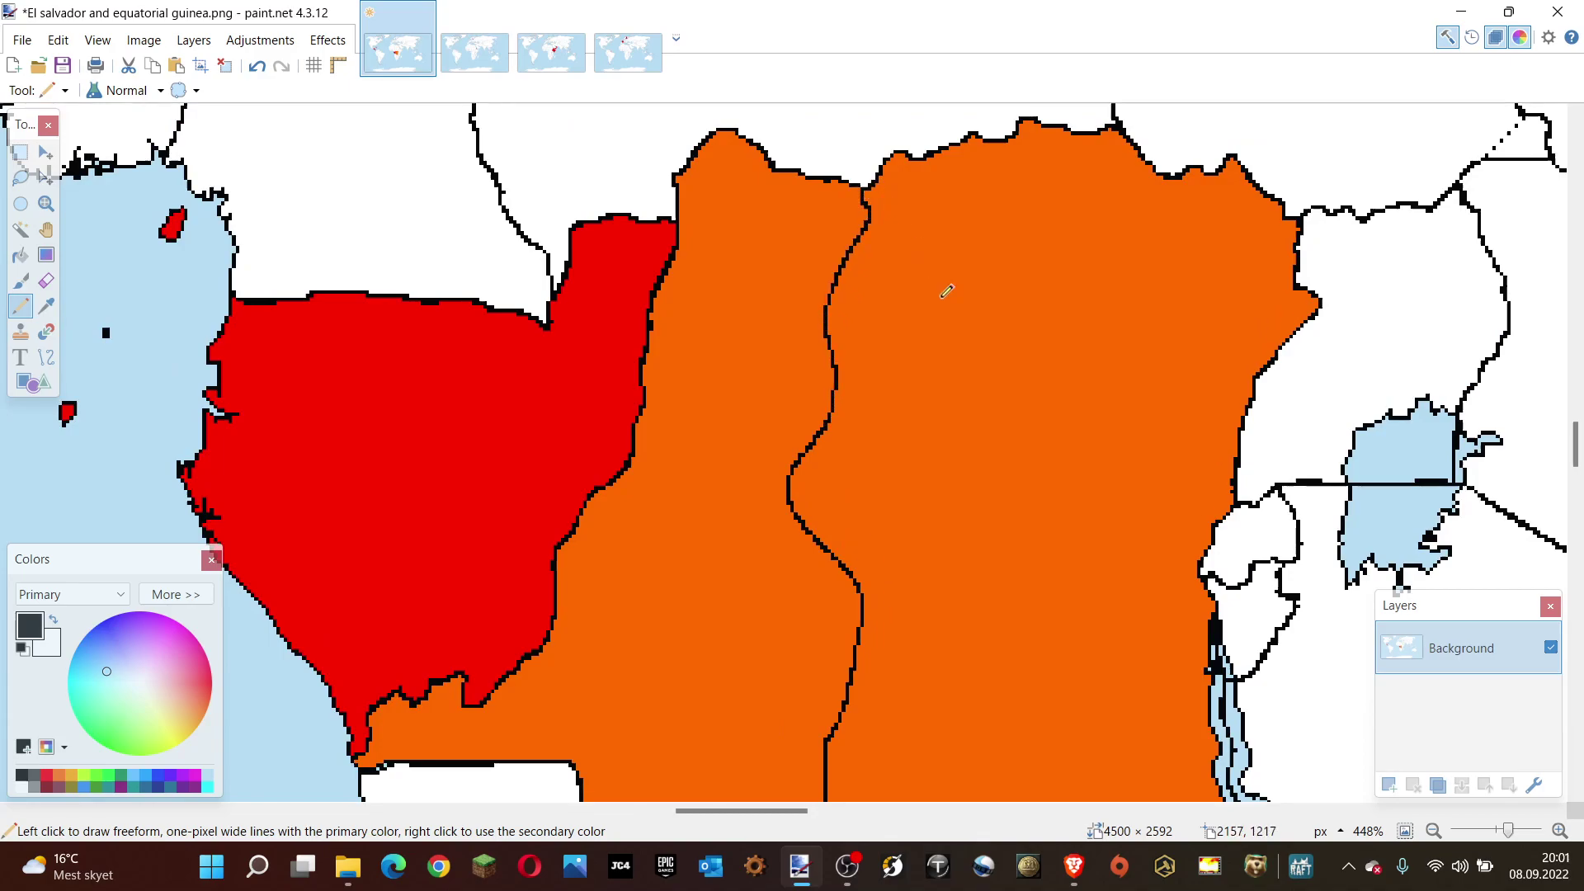
Fill the orange part west of the new border with the red sampled from the neighbouring territory.
{"action": "scroll", "coordinate": [944, 283], "scroll_direction": "down", "scroll_amount": 2}
{"action": "key", "text": "k"}
{"action": "left_click", "coordinate": [577, 435]}
{"action": "key", "text": "f"}
{"action": "left_click", "coordinate": [766, 498]}
Recolor the old black border between the two red areas to red, from the northern edge down to the coast.
{"action": "key", "text": "r"}
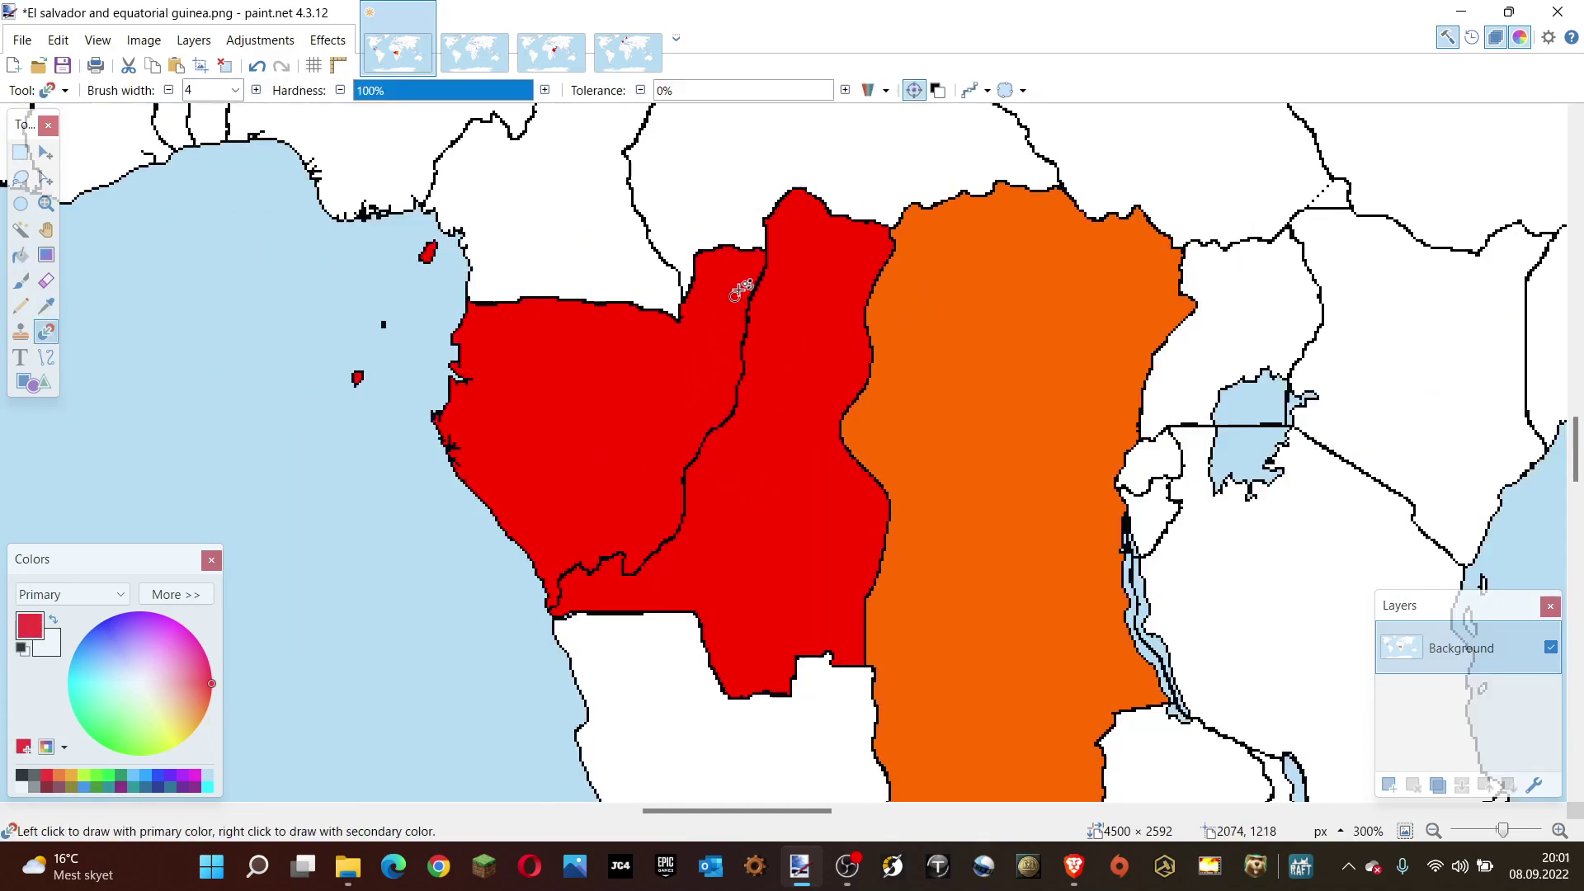
{"action": "scroll", "coordinate": [742, 283], "scroll_direction": "up", "scroll_amount": 4}
{"action": "scroll", "coordinate": [783, 248], "scroll_direction": "down", "scroll_amount": 3}
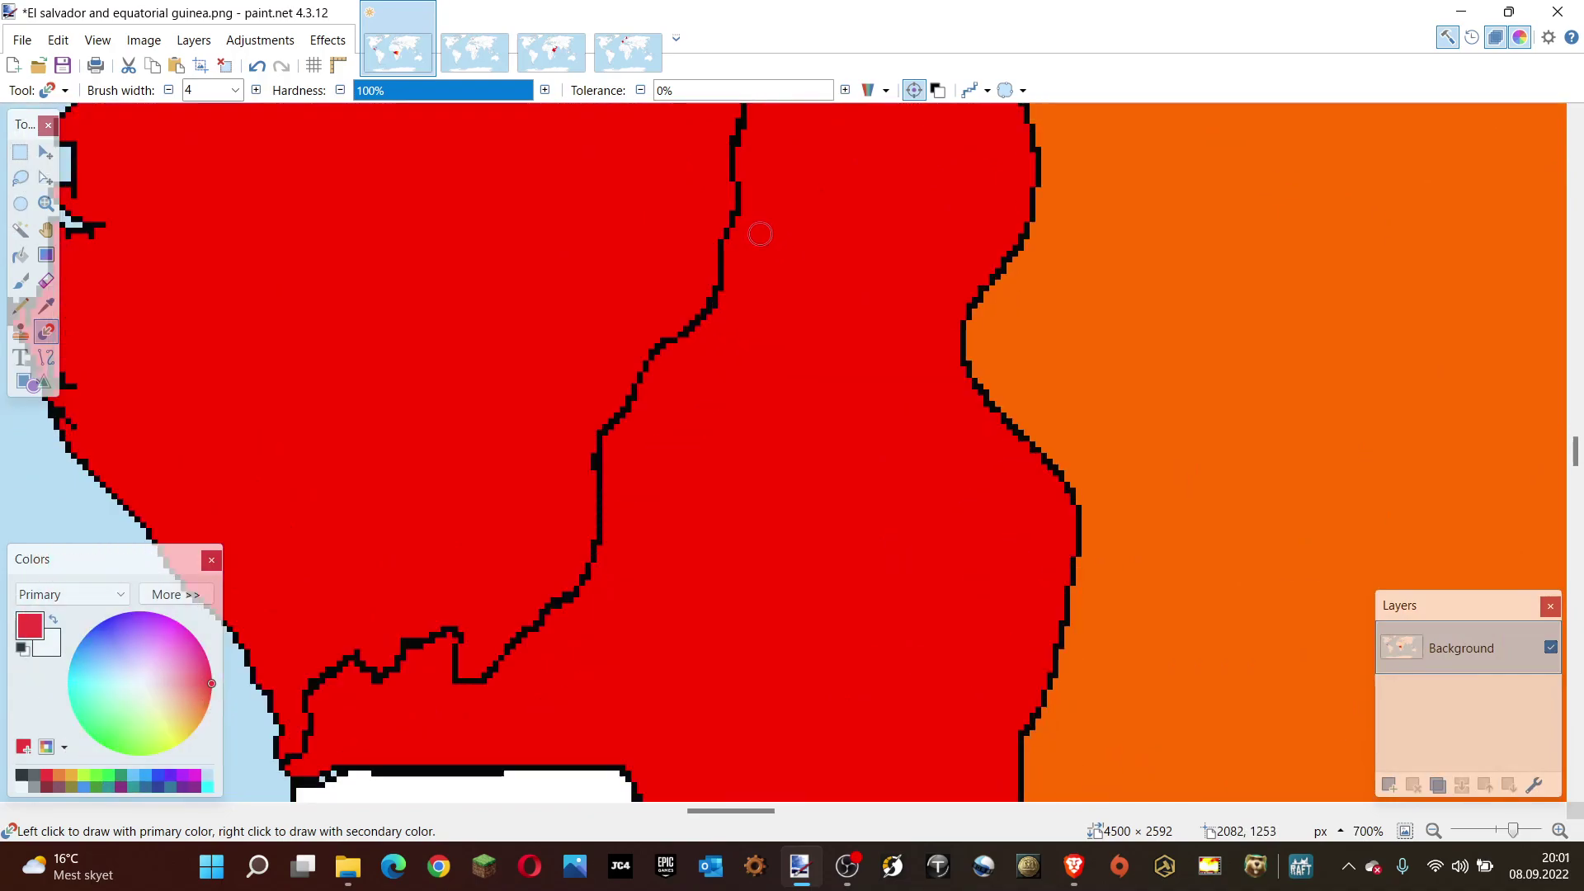
{"action": "scroll", "coordinate": [758, 234], "scroll_direction": "up", "scroll_amount": 3}
{"action": "mouse_move", "coordinate": [725, 318]}
{"action": "left_mouse_down"}
{"action": "mouse_move", "coordinate": [772, 202]}
{"action": "mouse_move", "coordinate": [755, 288]}
{"action": "mouse_move", "coordinate": [707, 387]}
{"action": "mouse_move", "coordinate": [660, 300]}
{"action": "mouse_move", "coordinate": [607, 320]}
{"action": "mouse_move", "coordinate": [588, 429]}
{"action": "mouse_move", "coordinate": [511, 536]}
{"action": "mouse_move", "coordinate": [454, 573]}
{"action": "mouse_move", "coordinate": [433, 539]}
{"action": "mouse_move", "coordinate": [336, 547]}
{"action": "mouse_move", "coordinate": [349, 587]}
{"action": "mouse_move", "coordinate": [293, 657]}
{"action": "left_mouse_up"}
{"action": "scroll", "coordinate": [742, 269], "scroll_direction": "down", "scroll_amount": 3}
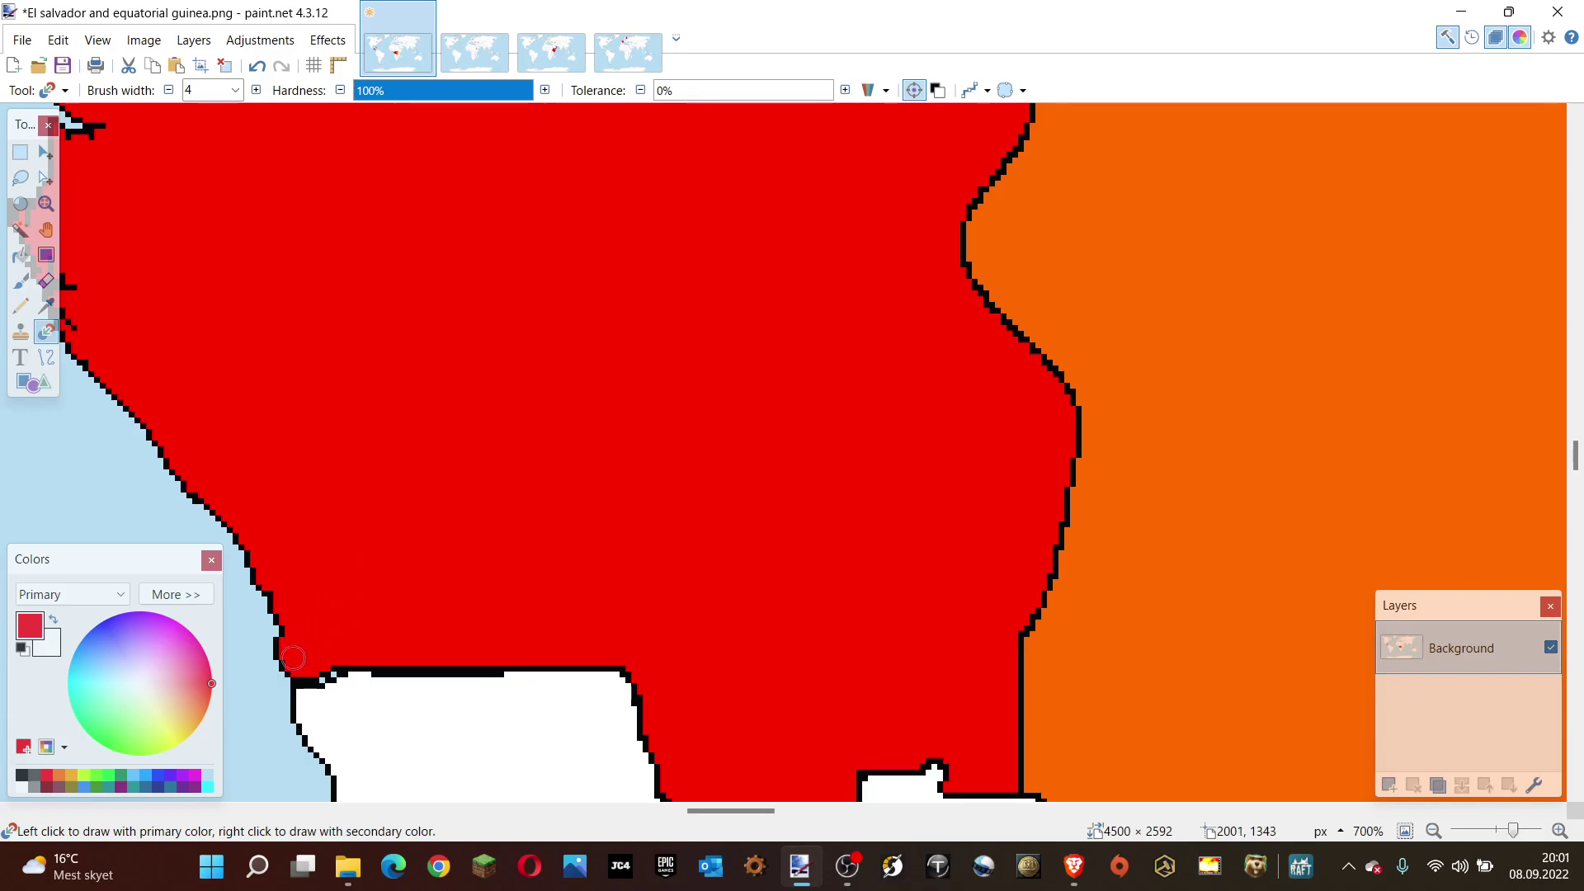
Fill the orange part east of the new border with dark red.
{"action": "left_click", "coordinate": [45, 786]}
{"action": "key", "text": "f"}
{"action": "left_click", "coordinate": [1156, 485]}
{"action": "key", "text": "r"}
{"action": "scroll", "coordinate": [641, 462], "scroll_direction": "down", "scroll_amount": 5}
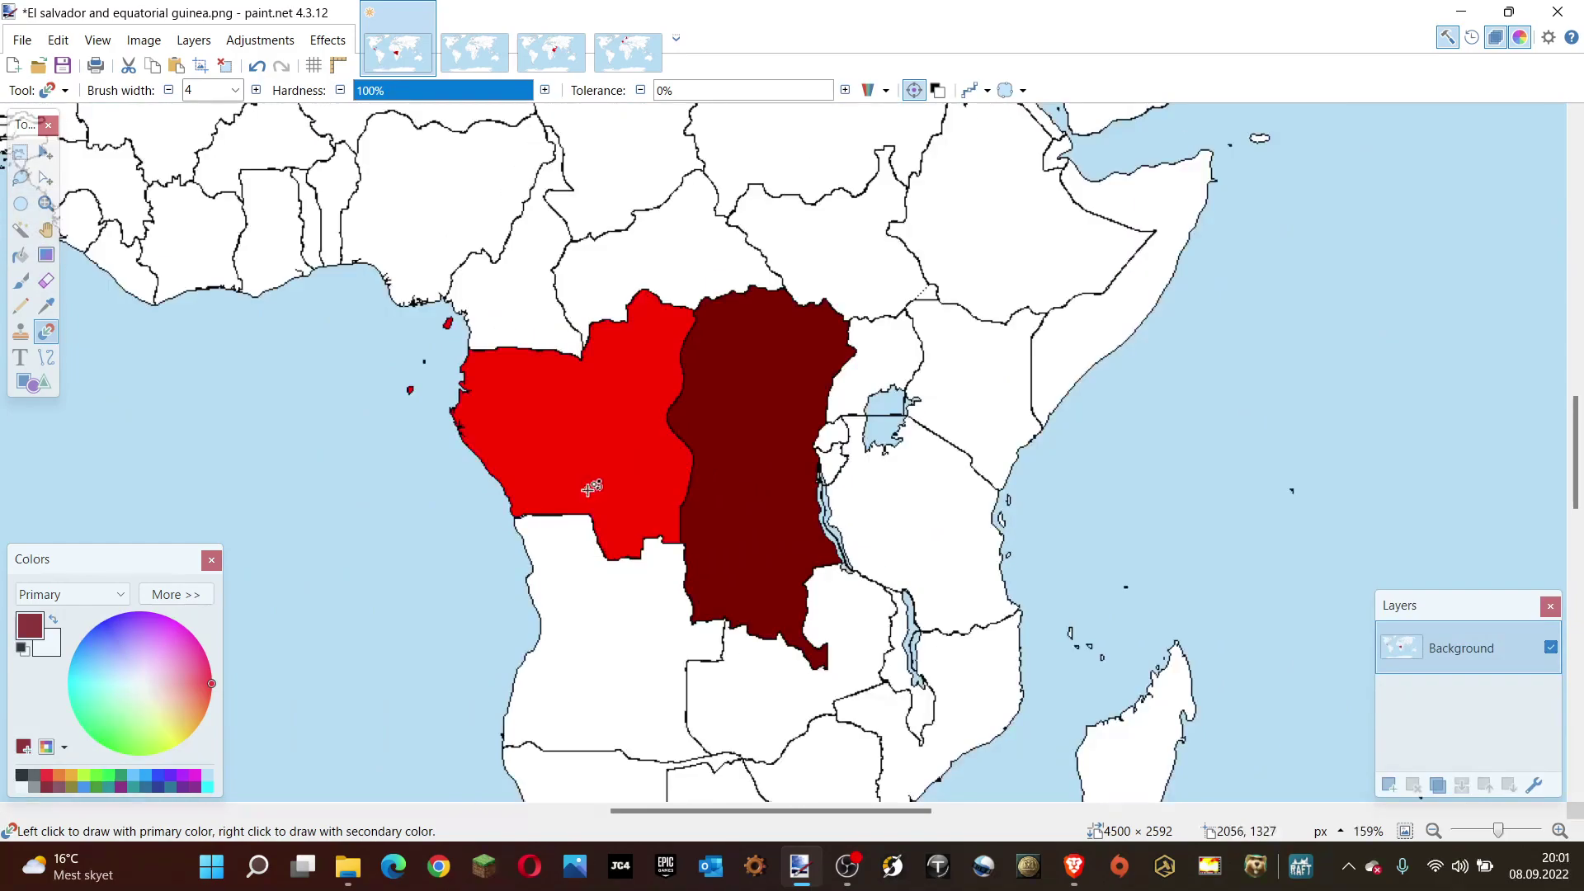
{"action": "scroll", "coordinate": [503, 390], "scroll_direction": "up", "scroll_amount": 1}
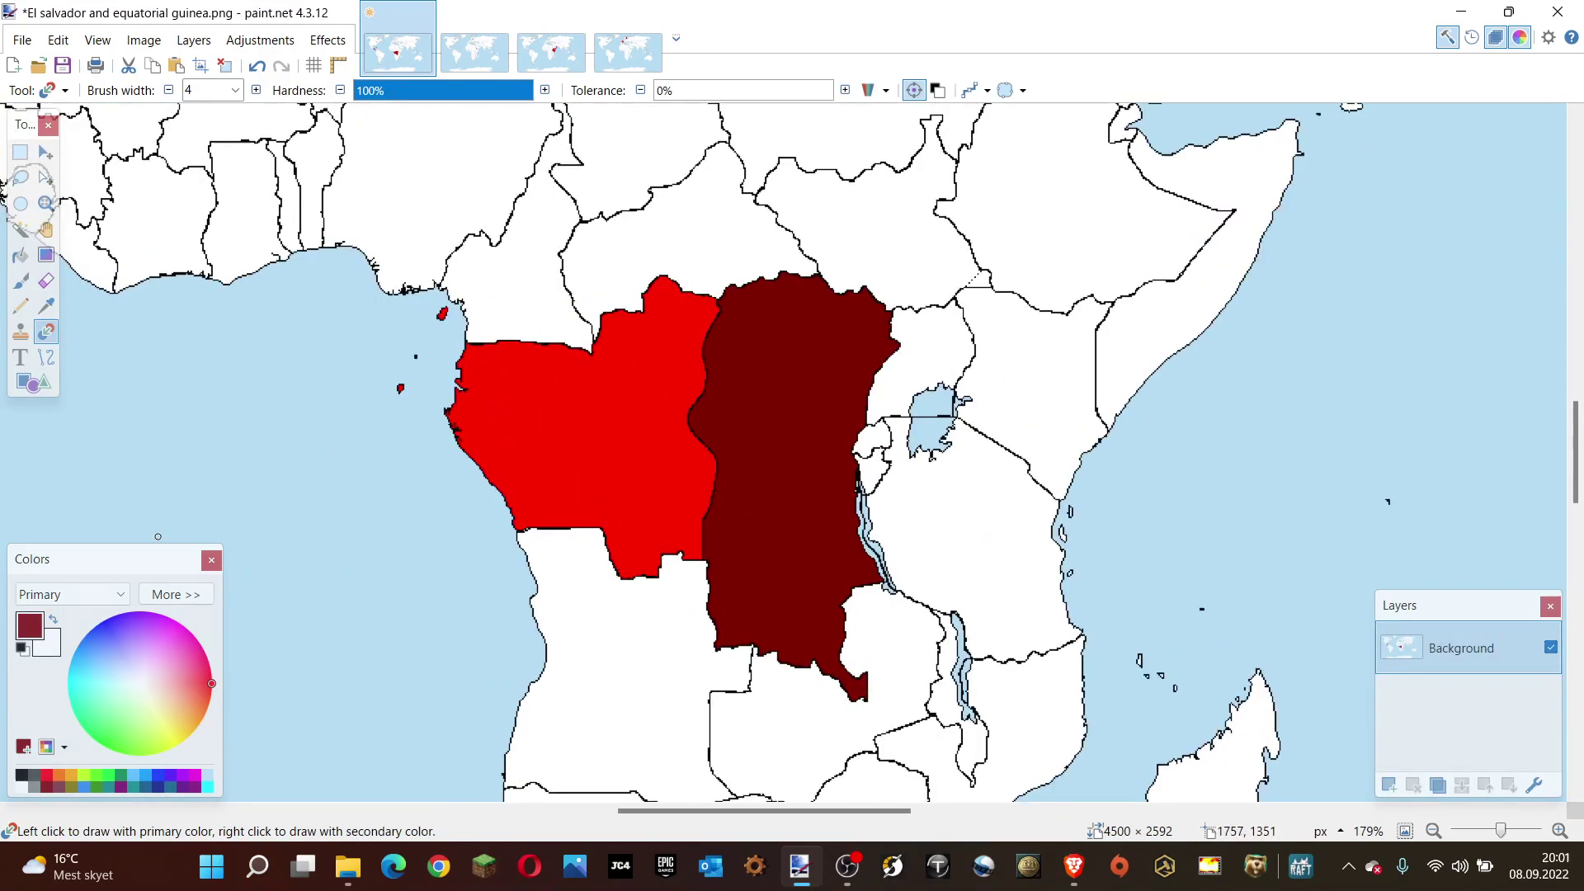